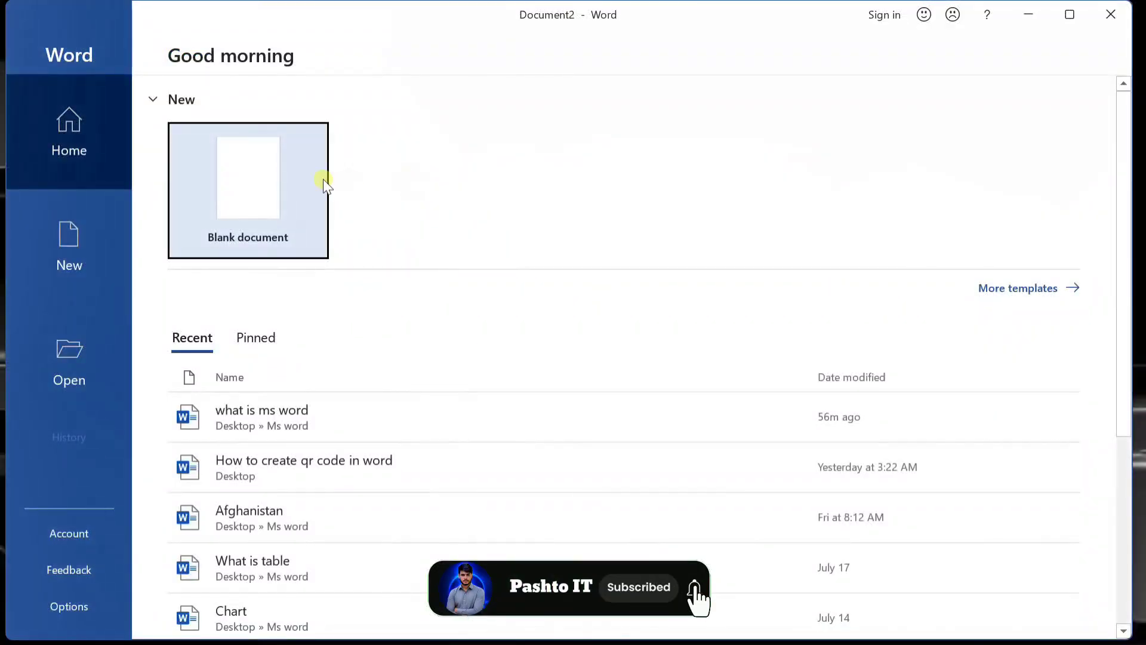
Create a blank document and enter Afghanistan as the title on the first line.
{"action": "left_click", "coordinate": [322, 179]}
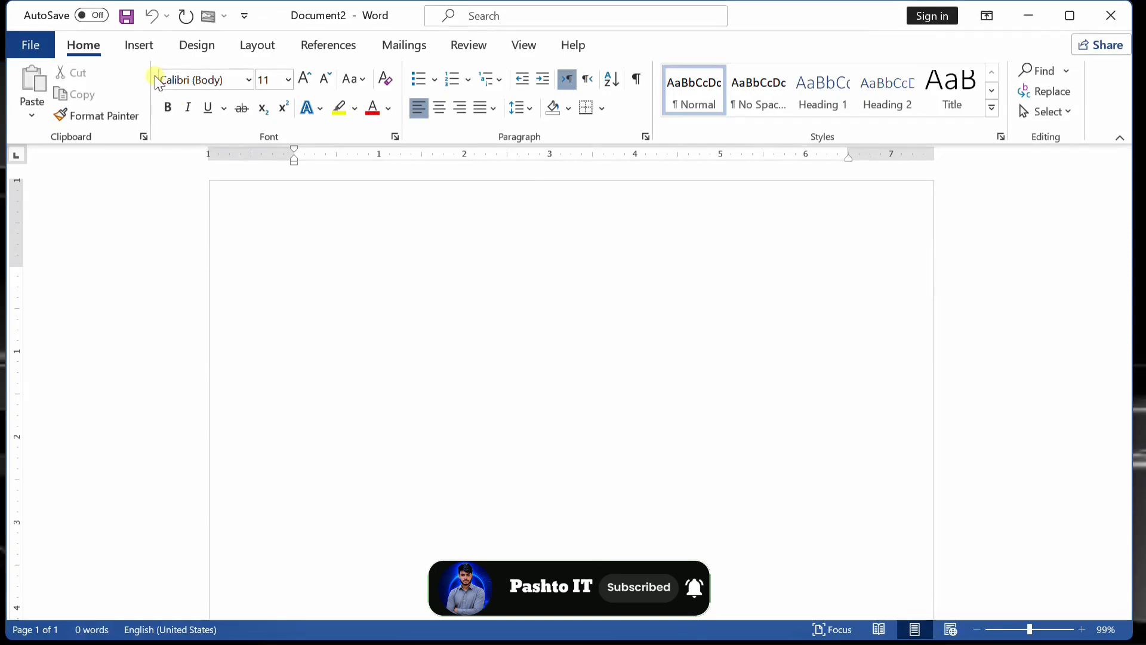
{"action": "left_click", "coordinate": [329, 46]}
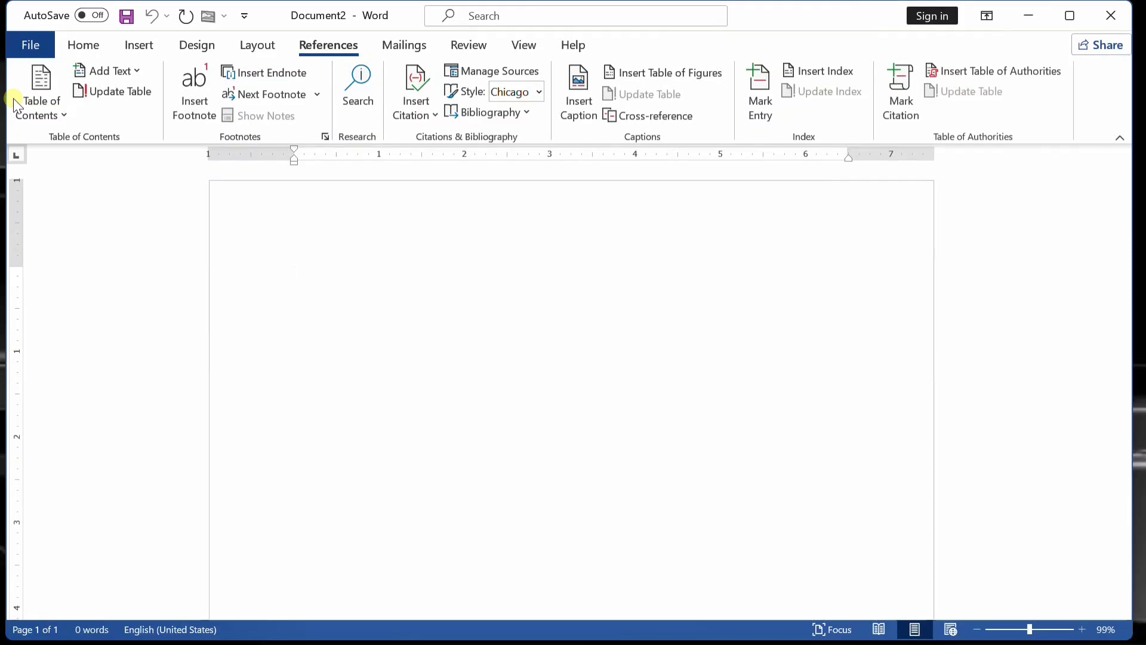
{"action": "type", "text": "kaba"}
{"action": "key", "text": "BackSpace"}
{"action": "key", "text": "BackSpace"}
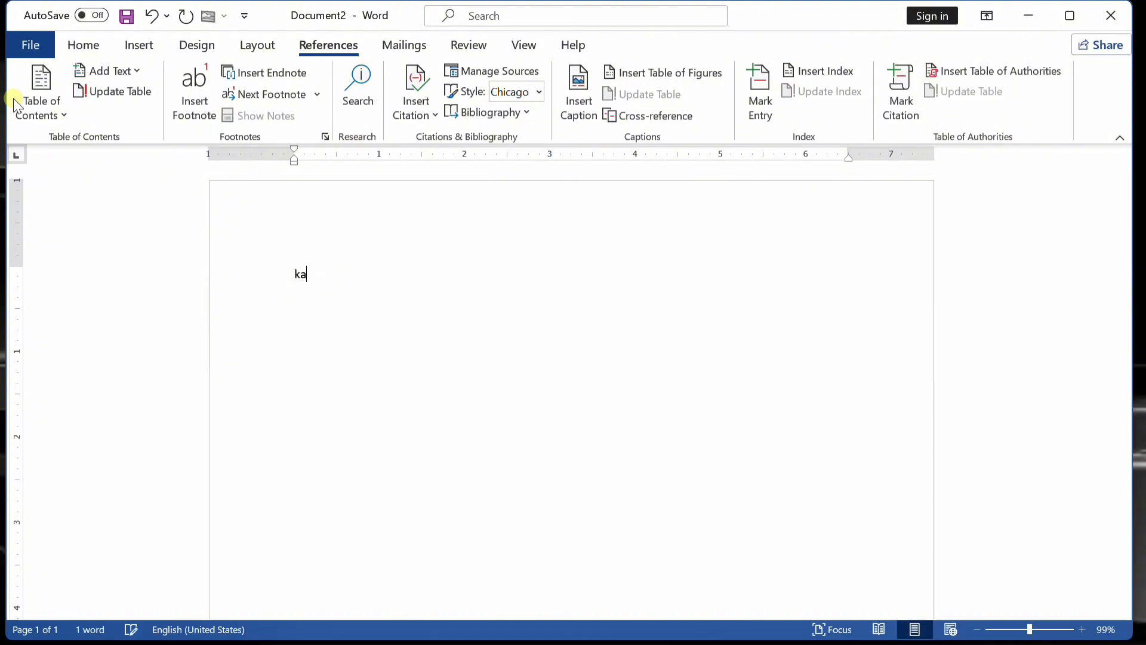
{"action": "key", "text": "BackSpace"}
{"action": "key", "text": "BackSpace"}
{"action": "type", "text": "afra"}
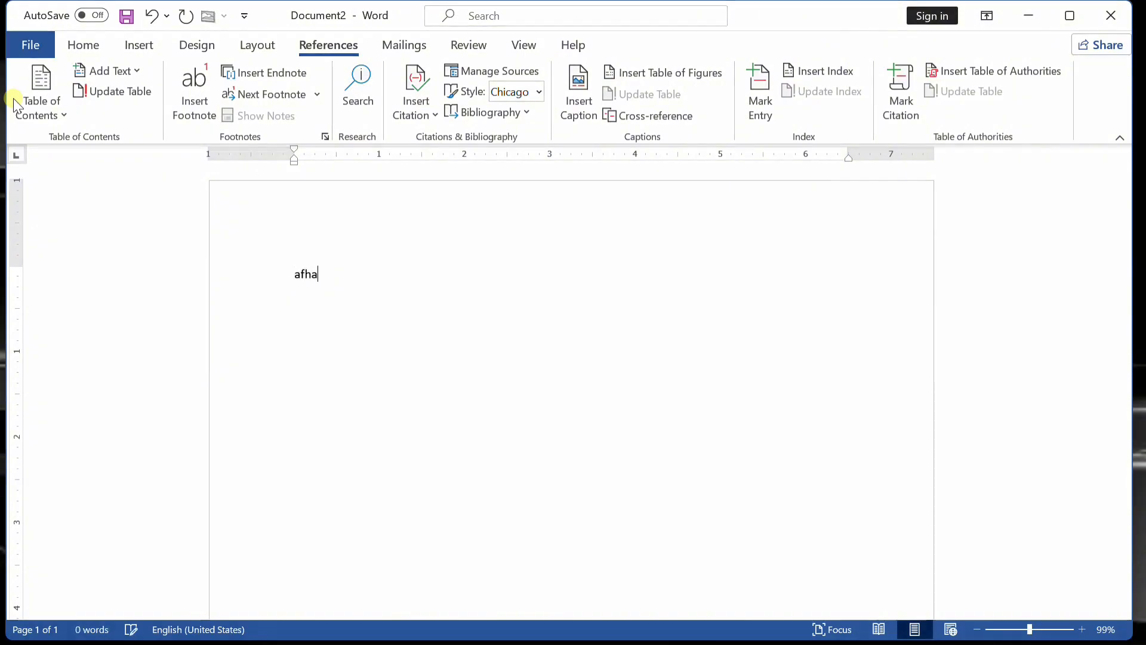
{"action": "key", "text": "BackSpace"}
{"action": "key", "text": "BackSpace"}
{"action": "key", "text": "BackSpace"}
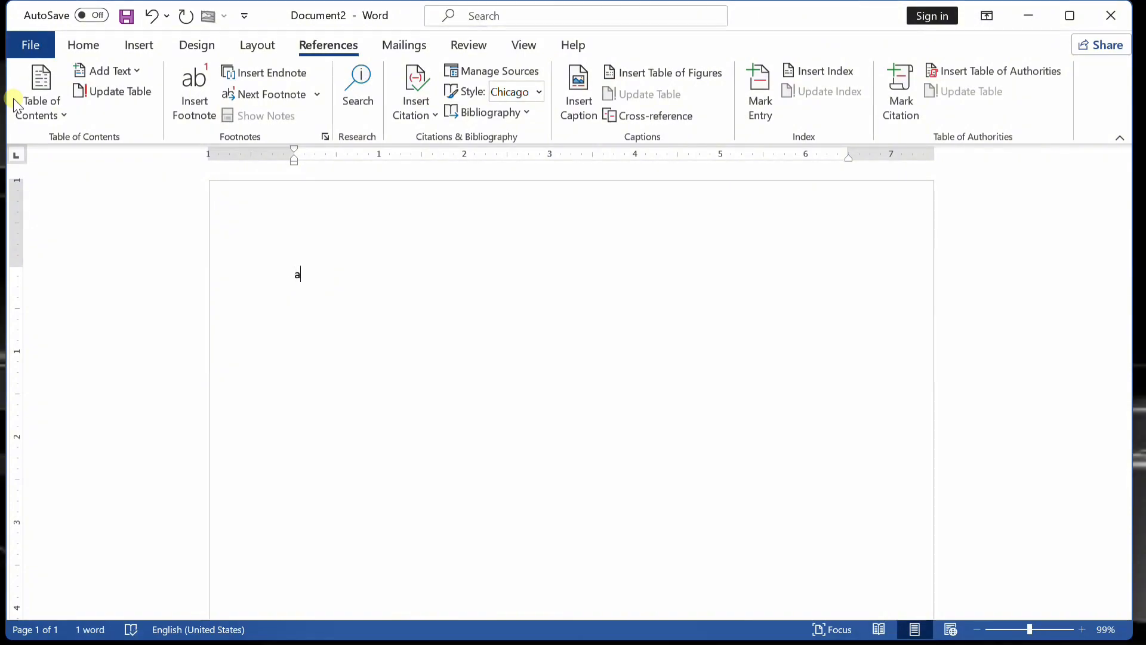
{"action": "type", "text": "fghanistan"}
Fill the space below the Afghanistan title with sample paragraphs generated by =rand().
{"action": "key", "text": "Return"}
{"action": "key", "text": "Tab"}
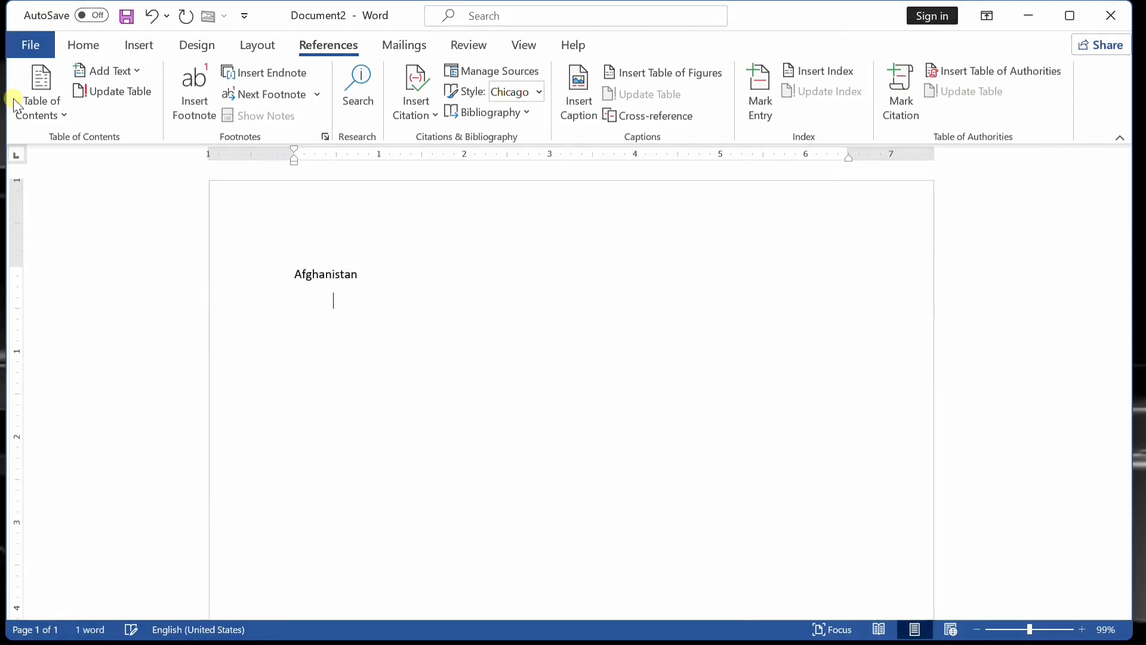
{"action": "type", "text": "=rand"}
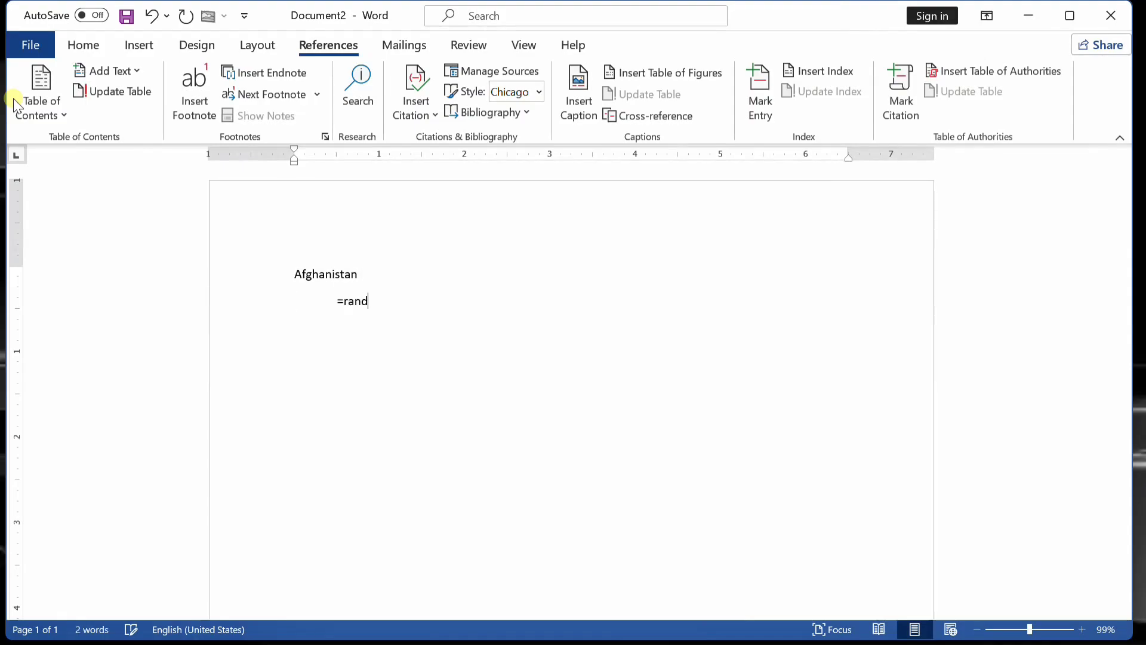
{"action": "type", "text": "()"}
{"action": "key", "text": "Return"}
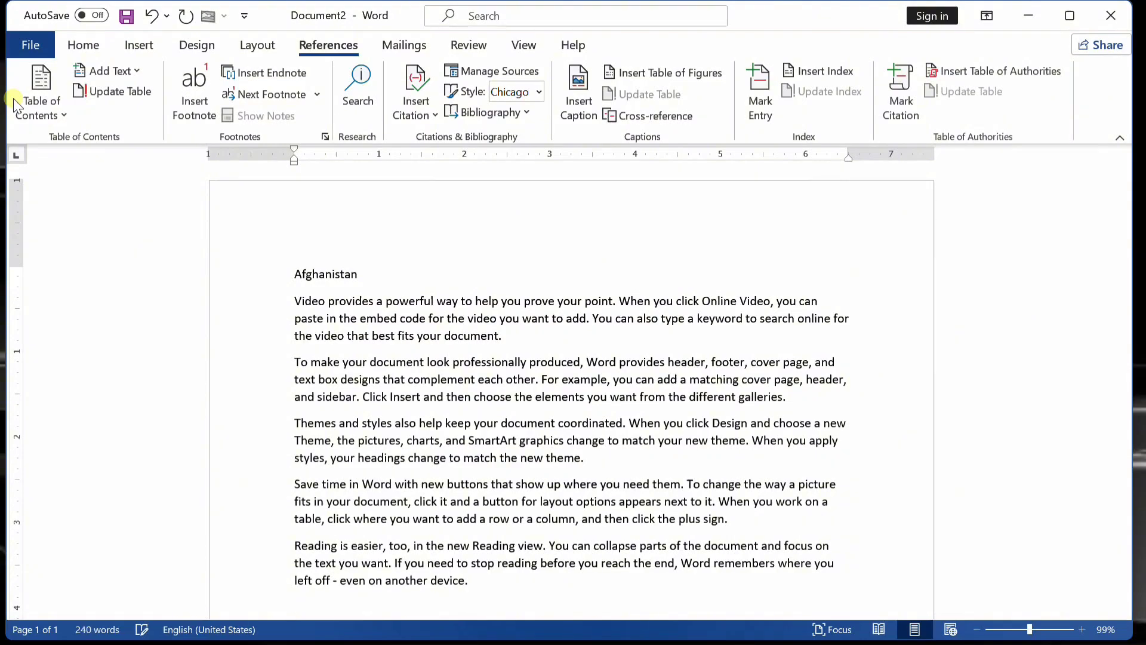
Start a new page titled Kabul and fill it with sample paragraphs generated by =rand().
{"action": "key", "text": "ctrl+Return"}
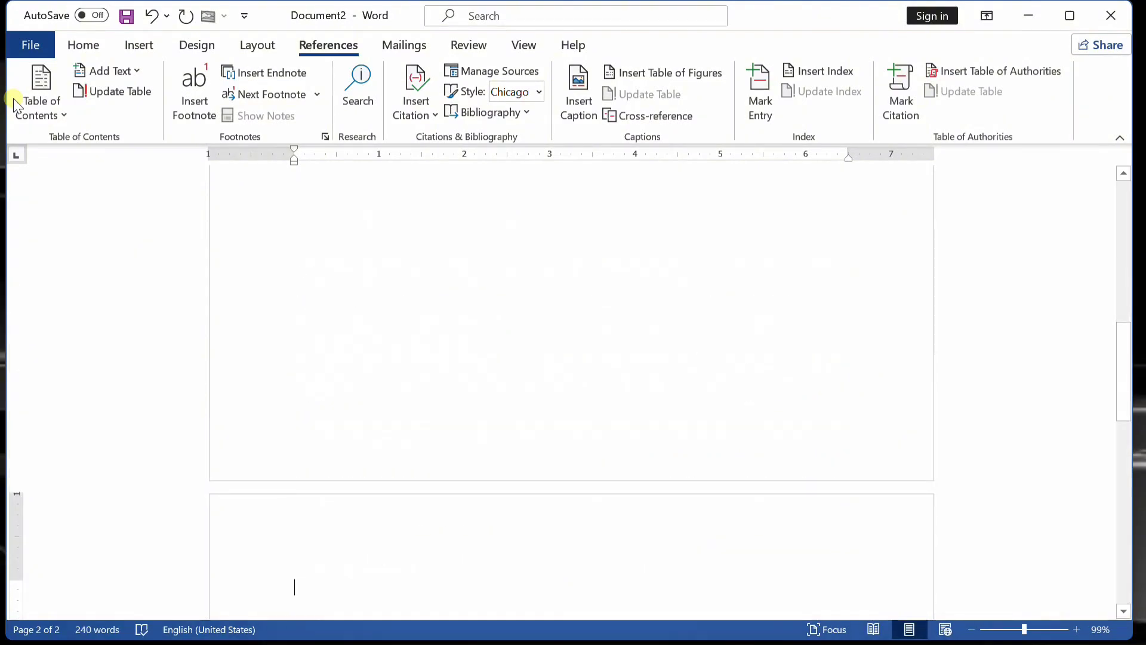
{"action": "type", "text": "kabul"}
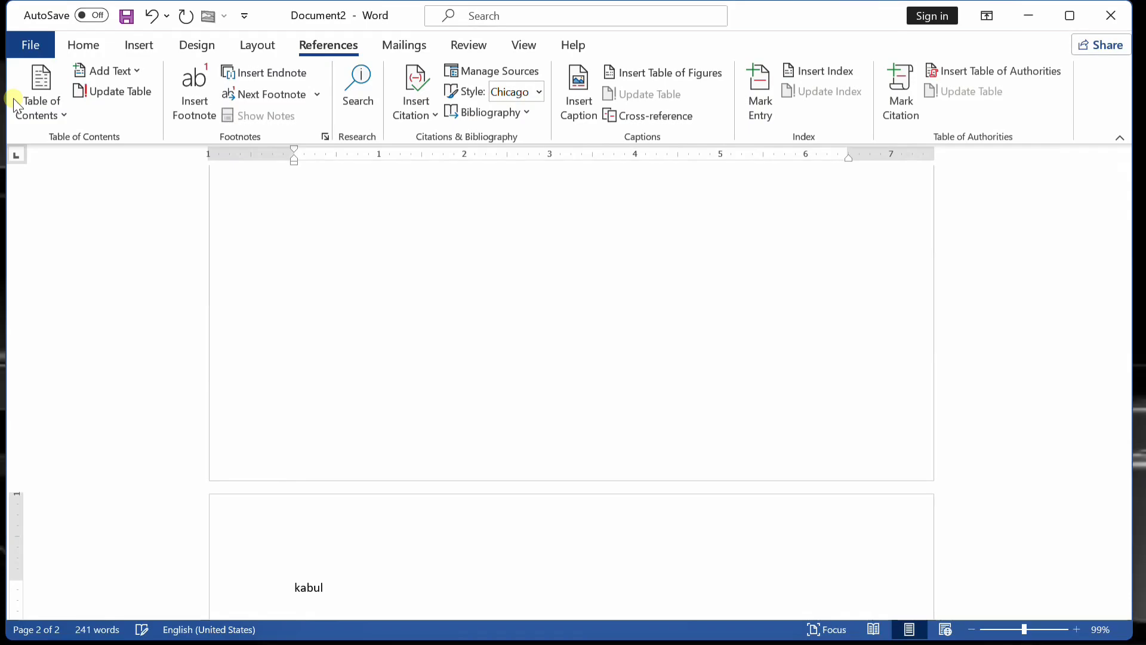
{"action": "key", "text": "Return"}
{"action": "key", "text": "Tab"}
{"action": "type", "text": "=rand()"}
{"action": "key", "text": "Return"}
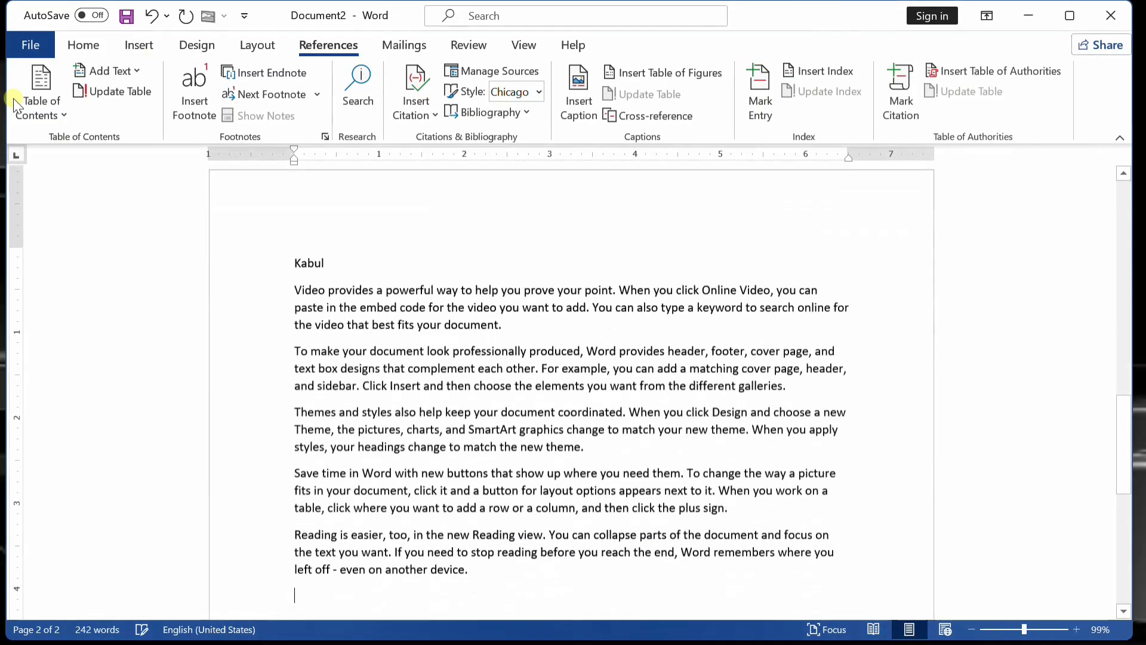
Start a new page titled Logar and fill it with three sample paragraphs generated by =rand(3).
{"action": "key", "text": "ctrl+Return"}
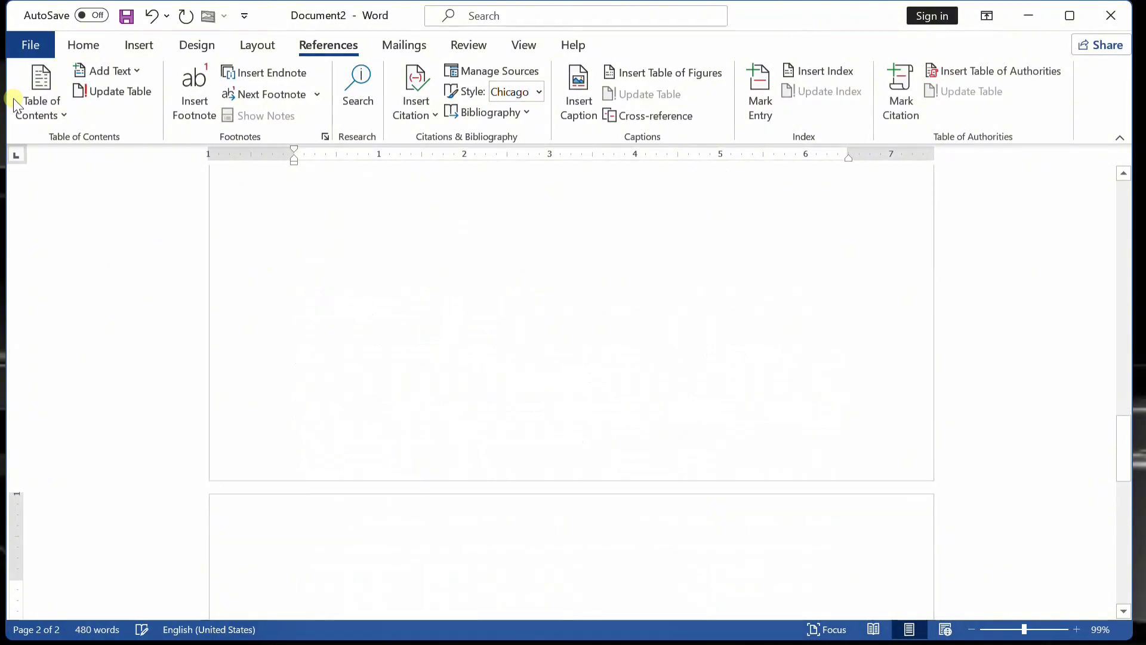
{"action": "type", "text": "=ran"}
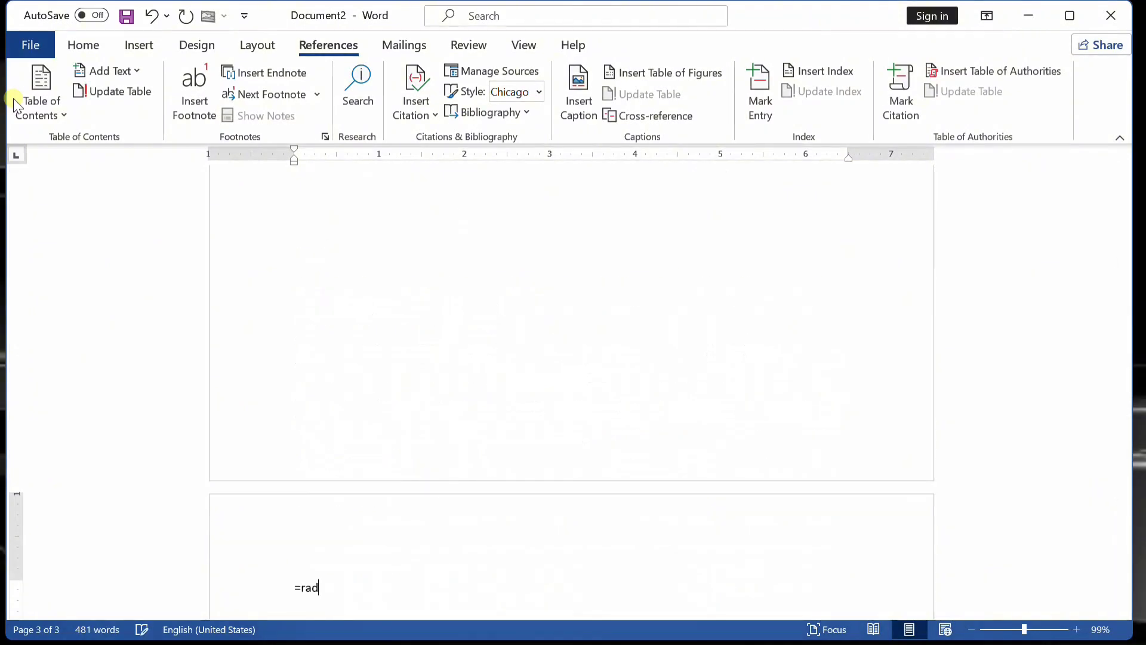
{"action": "key", "text": "BackSpace"}
{"action": "key", "text": "BackSpace"}
{"action": "key", "text": "BackSpace"}
{"action": "key", "text": "BackSpace"}
{"action": "type", "text": "logar"}
{"action": "key", "text": "Return"}
{"action": "type", "text": "=r"}
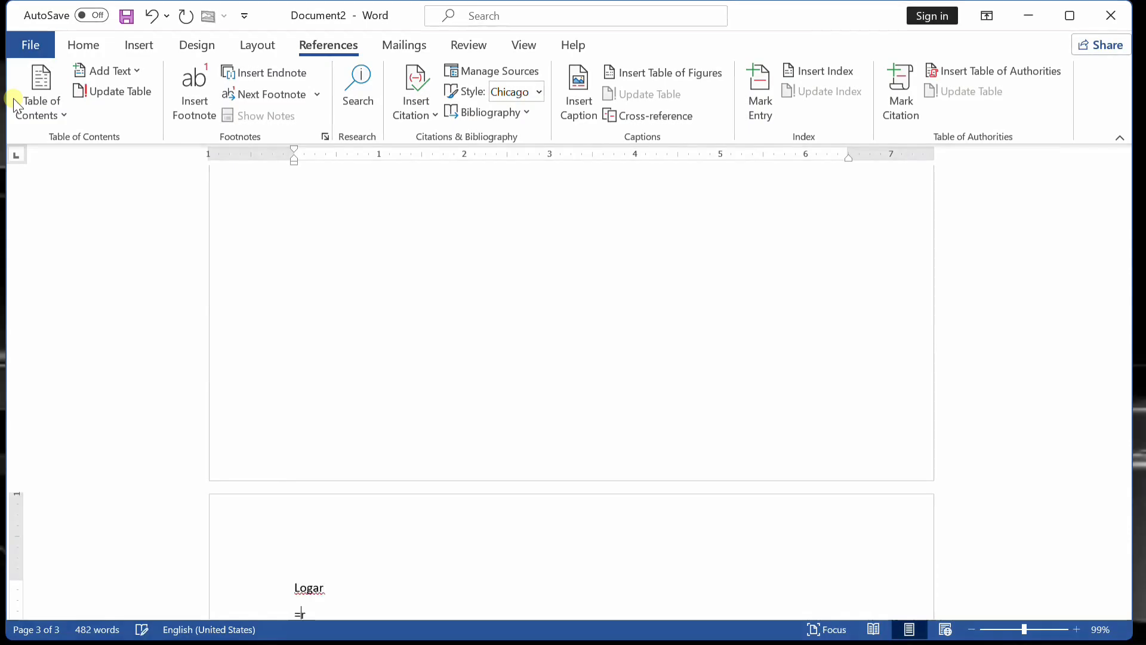
{"action": "type", "text": "and(3)"}
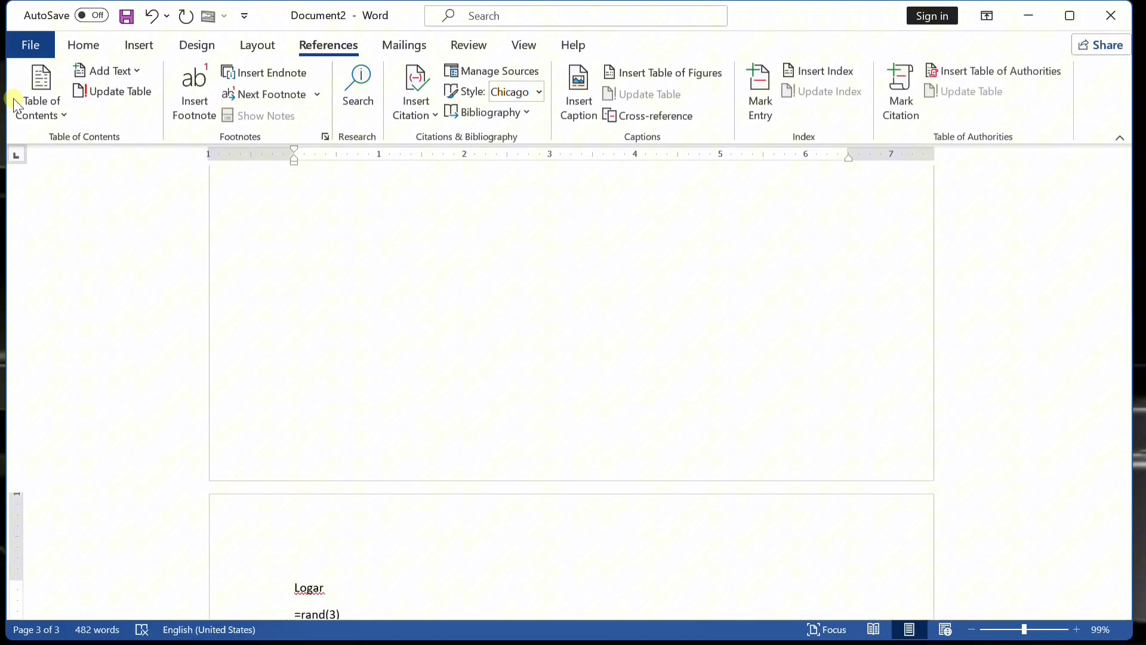
{"action": "key", "text": "Return"}
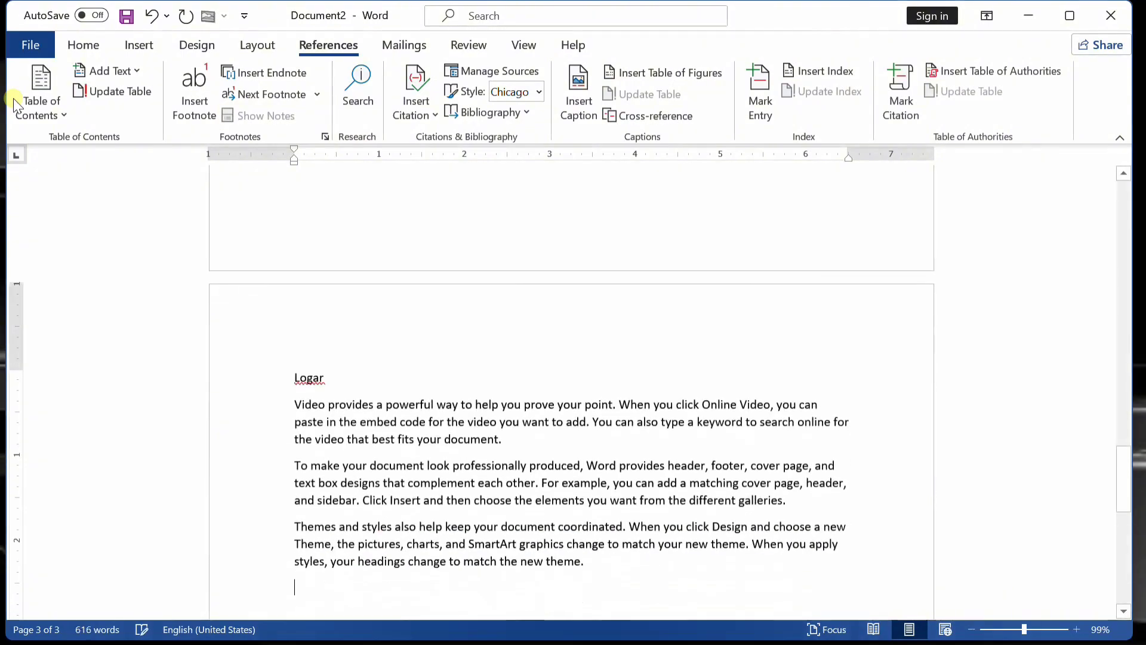
Start a new page titled Para and fill it with sample paragraphs generated by =rand().
{"action": "key", "text": "ctrl+Return"}
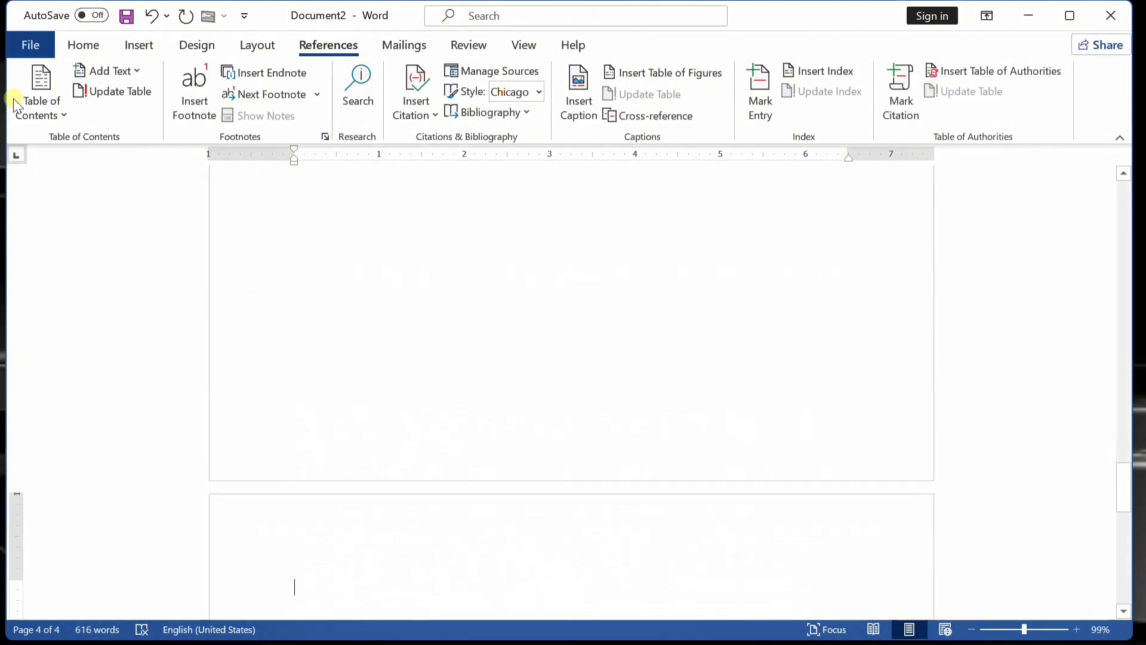
{"action": "type", "text": "para"}
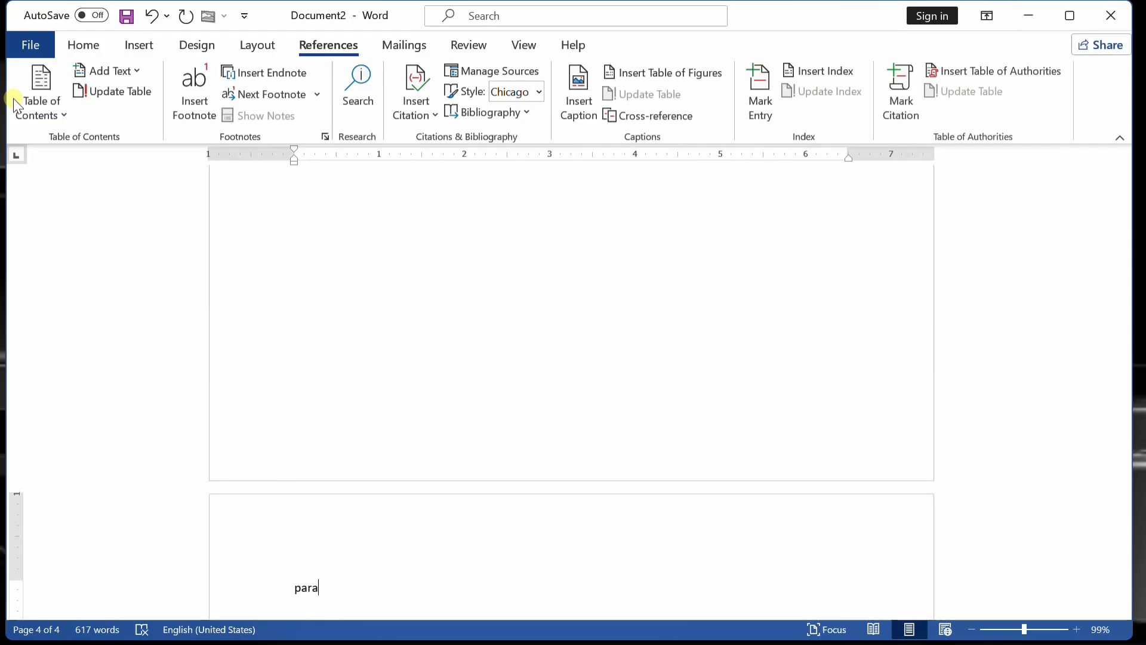
{"action": "key", "text": "Return"}
{"action": "type", "text": "=rand()"}
{"action": "key", "text": "Return"}
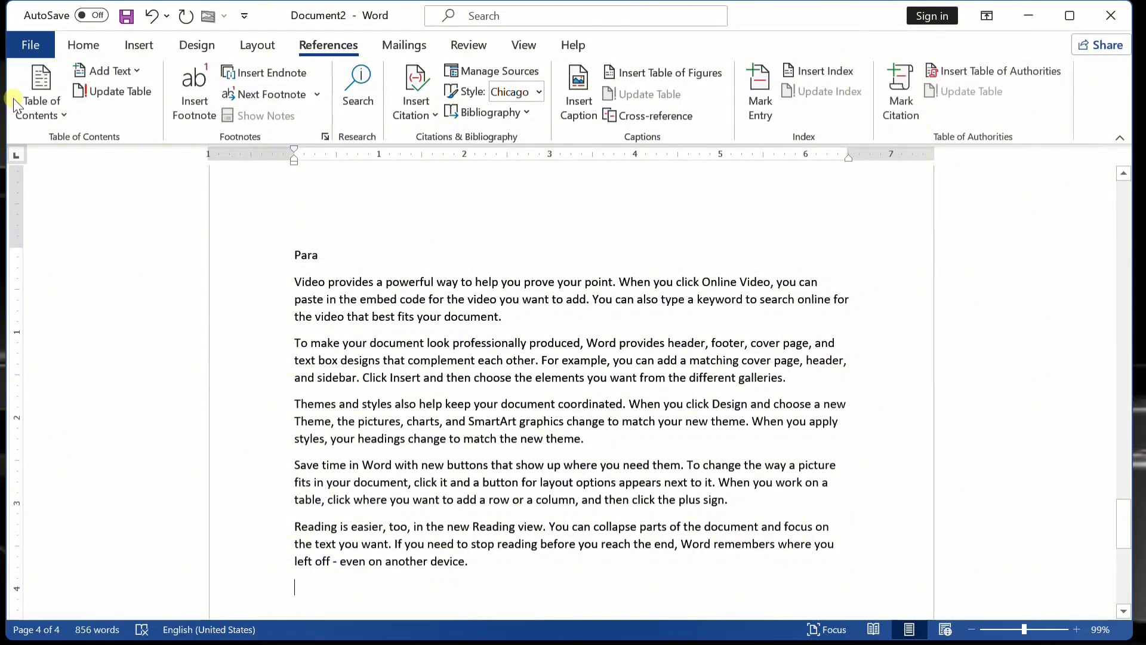
Start a new page titled Konaar and fill it with sample paragraphs generated by =rand().
{"action": "key", "text": "ctrl+Return"}
{"action": "type", "text": "konaar"}
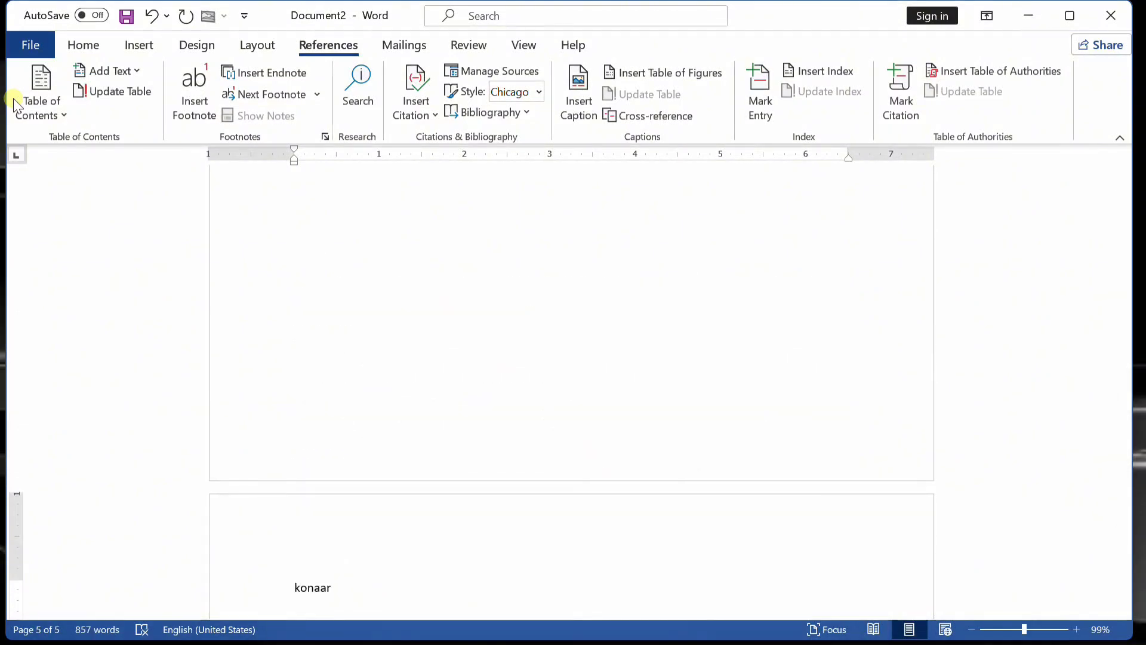
{"action": "key", "text": "Return"}
{"action": "type", "text": "=rand()"}
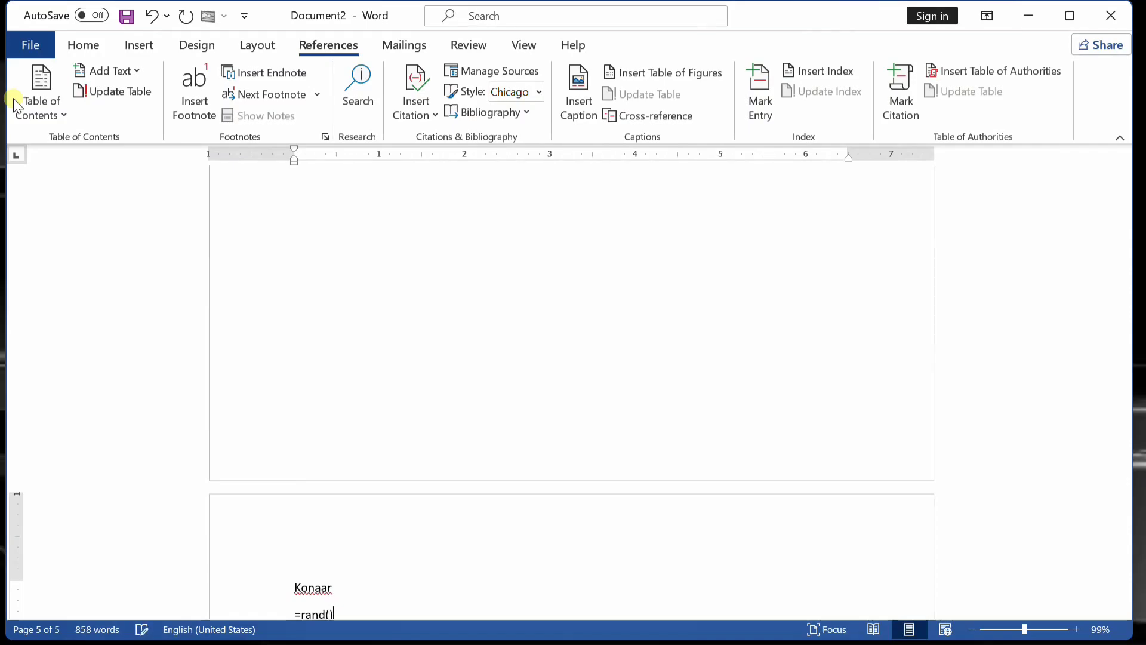
{"action": "key", "text": "Return"}
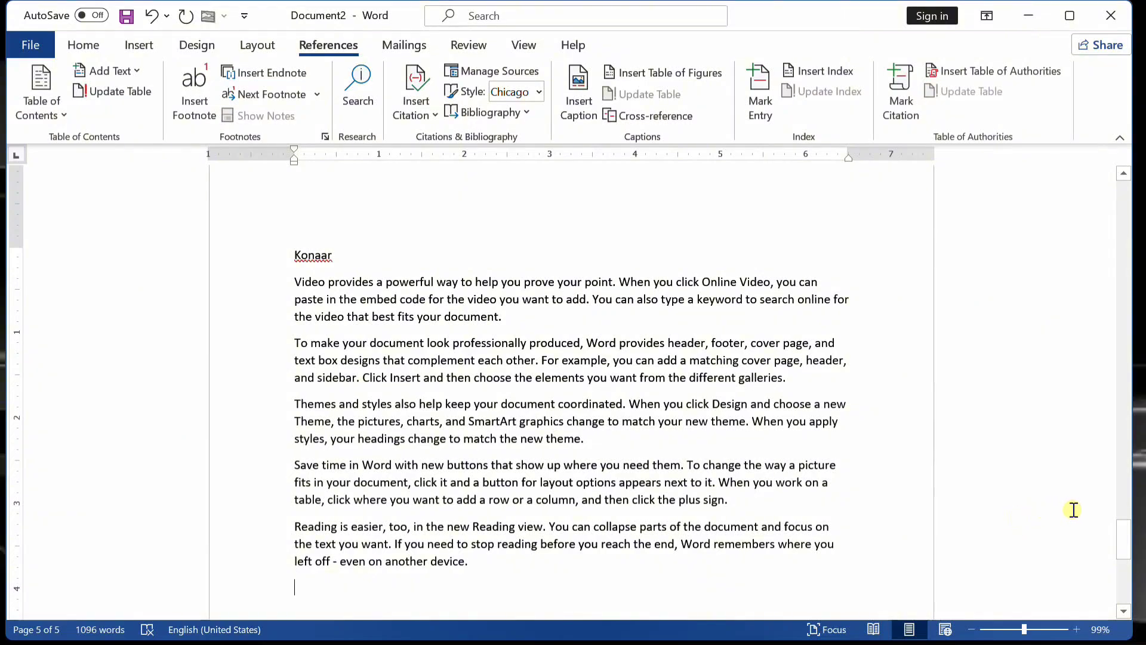
Insert a page break before the Afghanistan title to leave a blank first page, and return to the document's start.
{"action": "left_click_drag", "start_coordinate": [1118, 530], "coordinate": [1092, 165]}
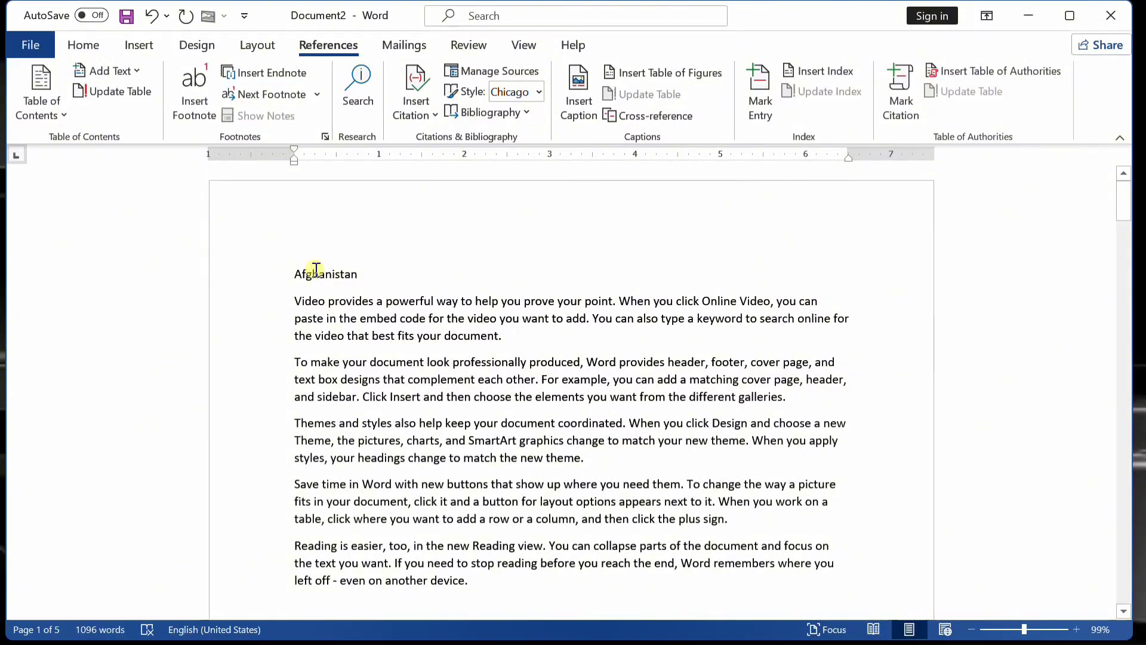
{"action": "left_click", "coordinate": [287, 274]}
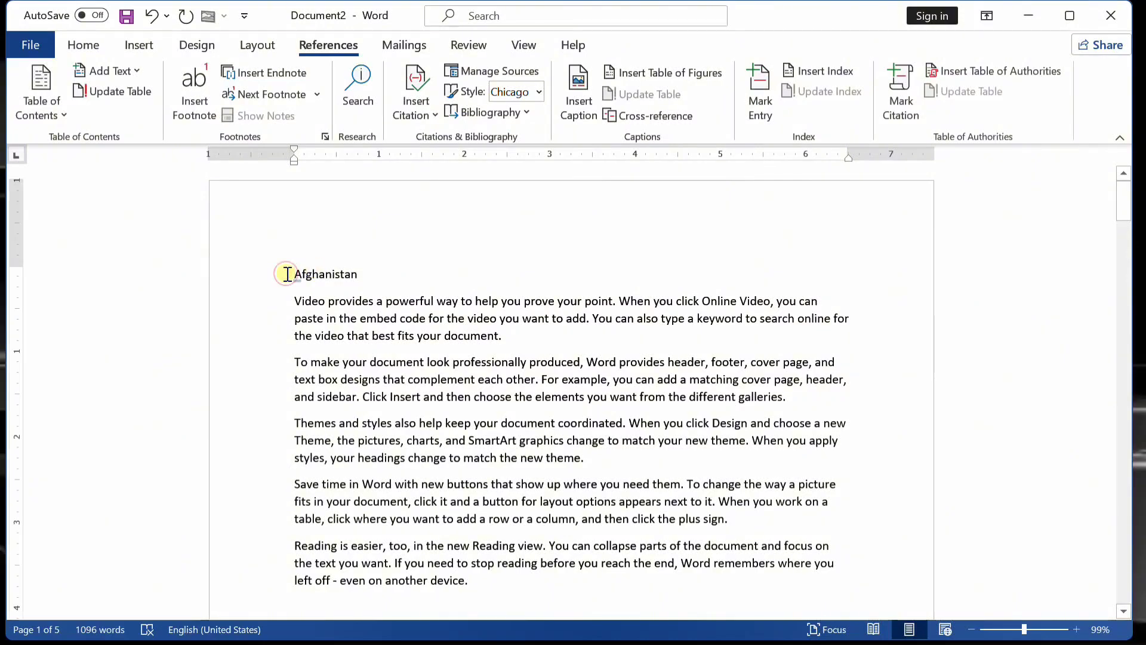
{"action": "key", "text": "ctrl+Return"}
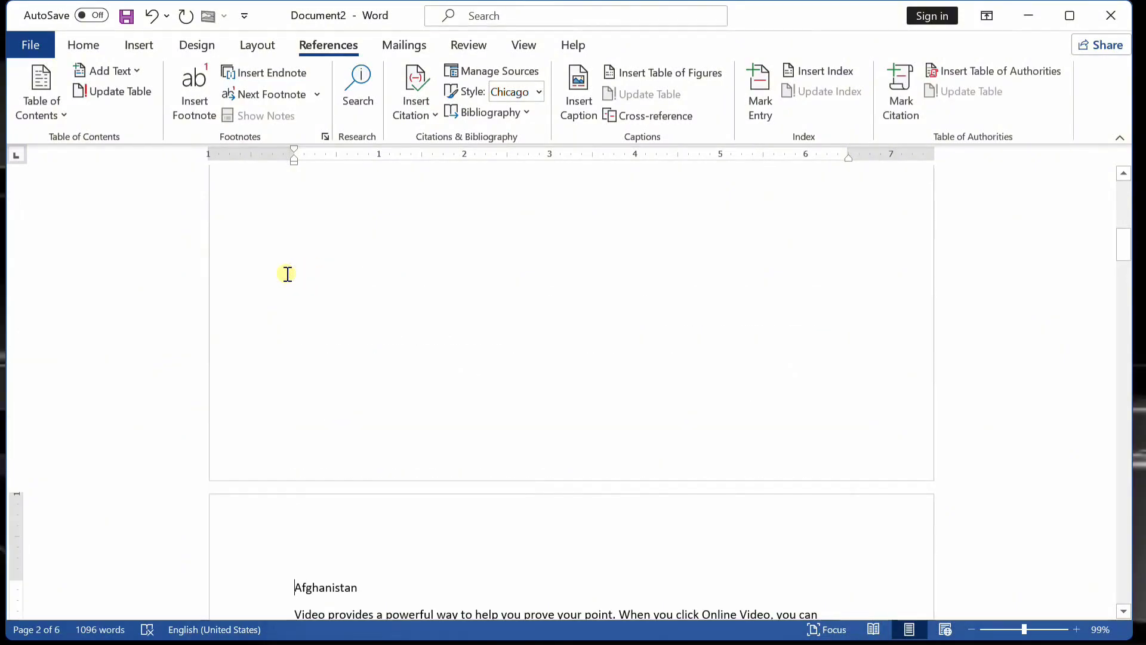
{"action": "key", "text": "ctrl+Home"}
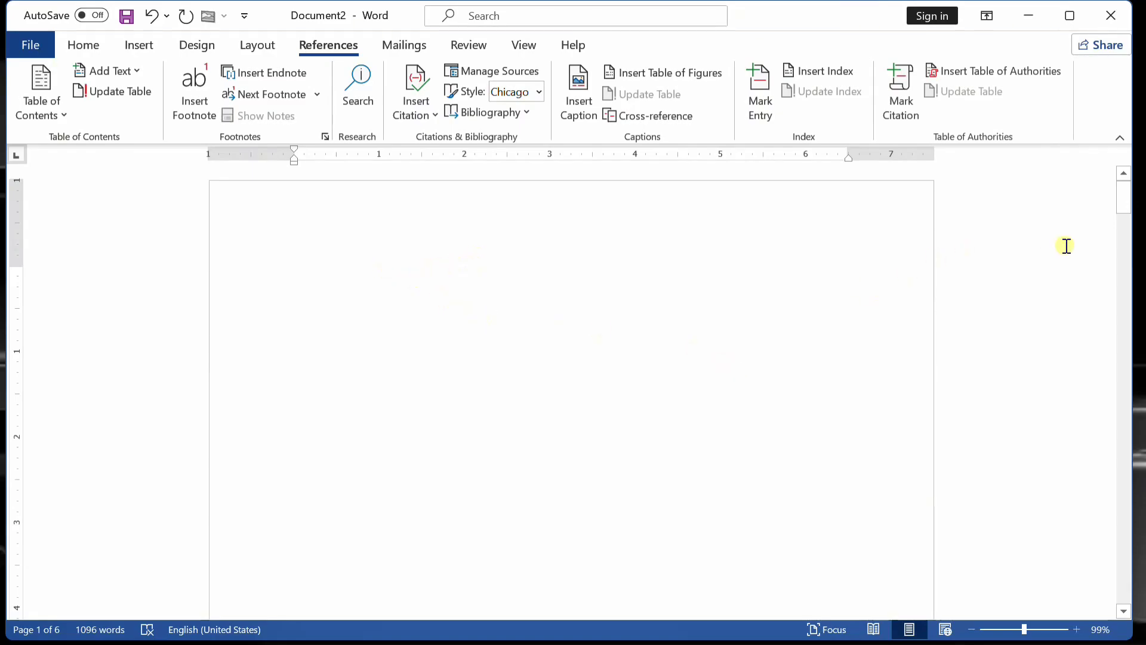
Apply the Heading 1 style to the Afghanistan title on the second page.
{"action": "left_click_drag", "start_coordinate": [1123, 200], "coordinate": [1142, 273]}
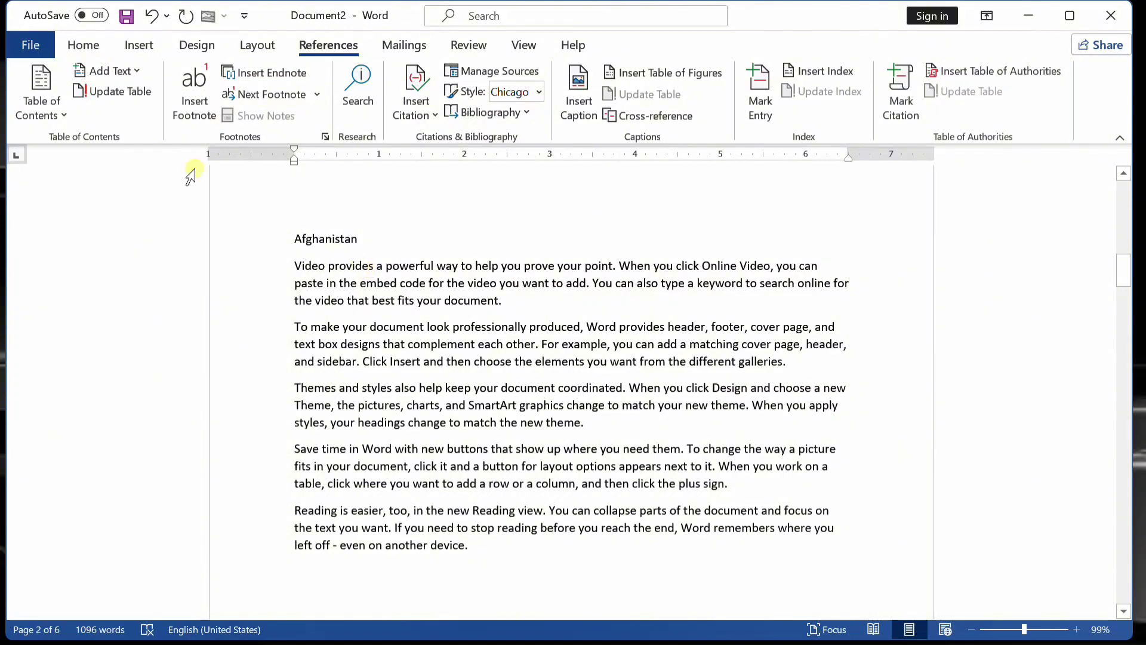
{"action": "left_click", "coordinate": [83, 45]}
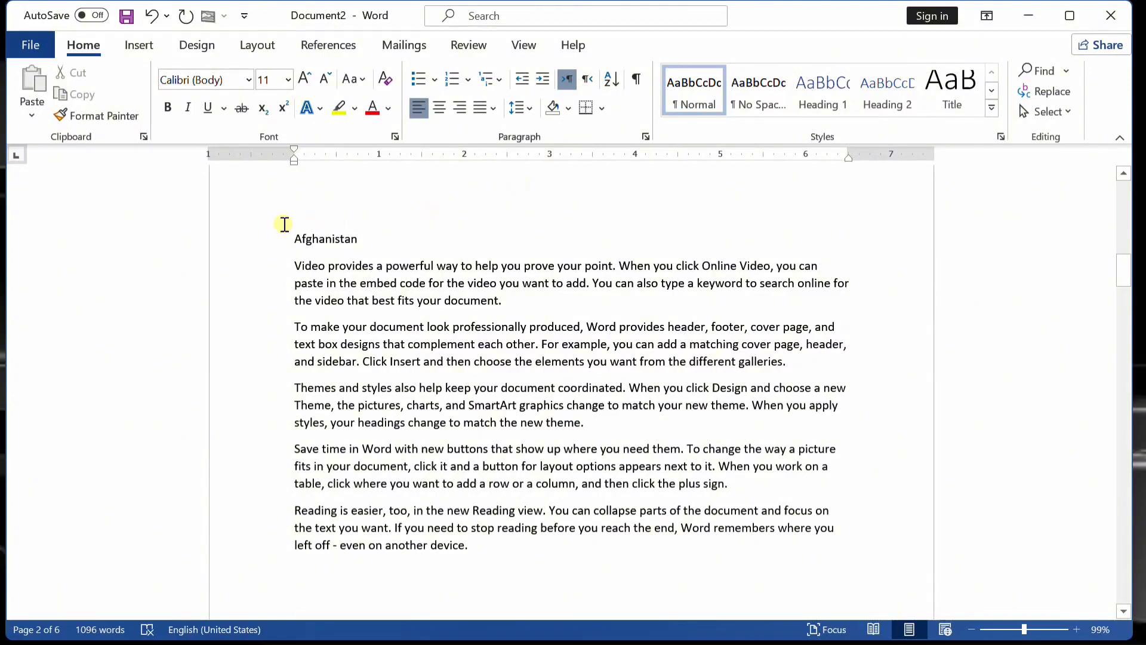
{"action": "left_click_drag", "start_coordinate": [294, 237], "coordinate": [367, 242]}
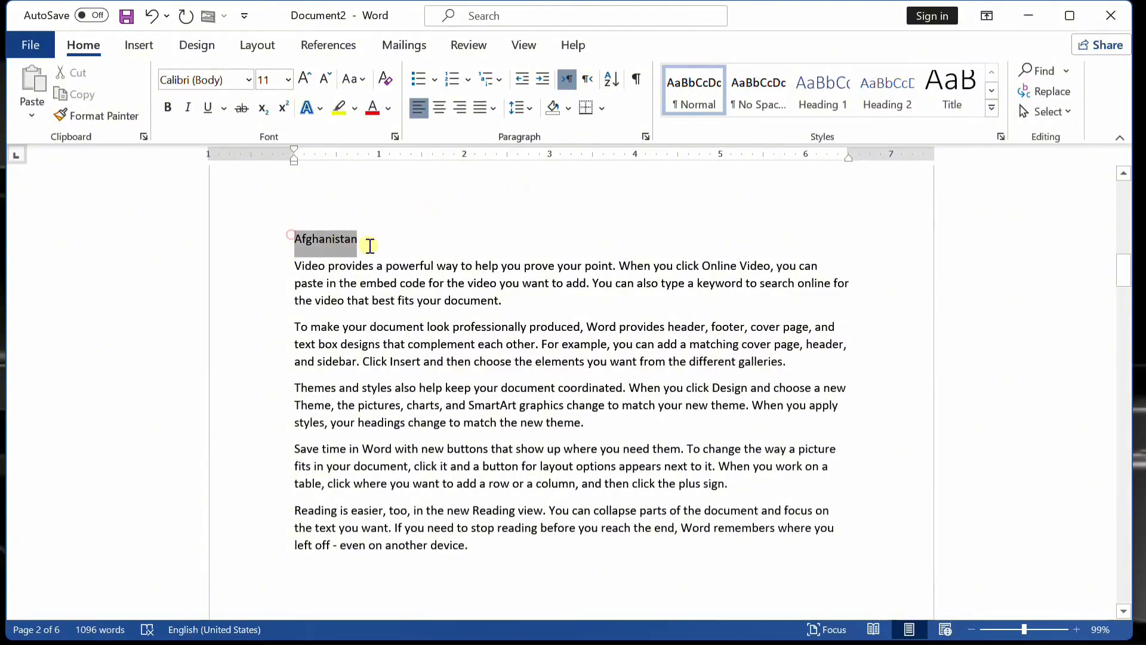
{"action": "left_click", "coordinate": [327, 243]}
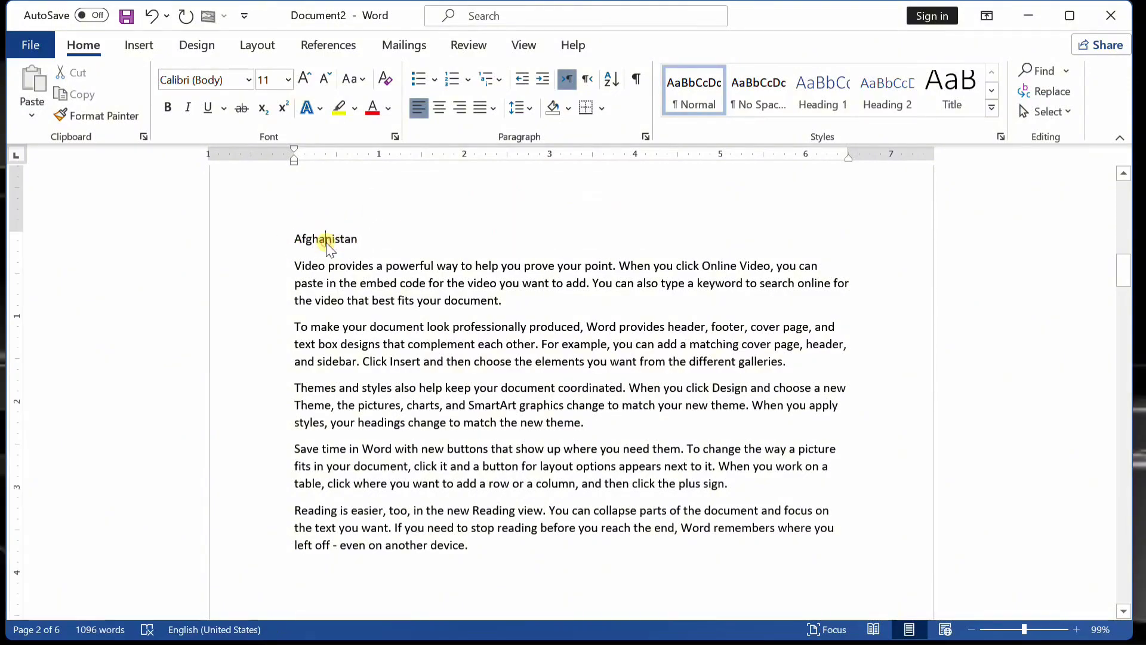
{"action": "left_click", "coordinate": [815, 98]}
Apply the Heading 1 style to the Kabul title on the third page.
{"action": "left_click_drag", "start_coordinate": [1125, 260], "coordinate": [1126, 349]}
{"action": "left_click", "coordinate": [466, 238]}
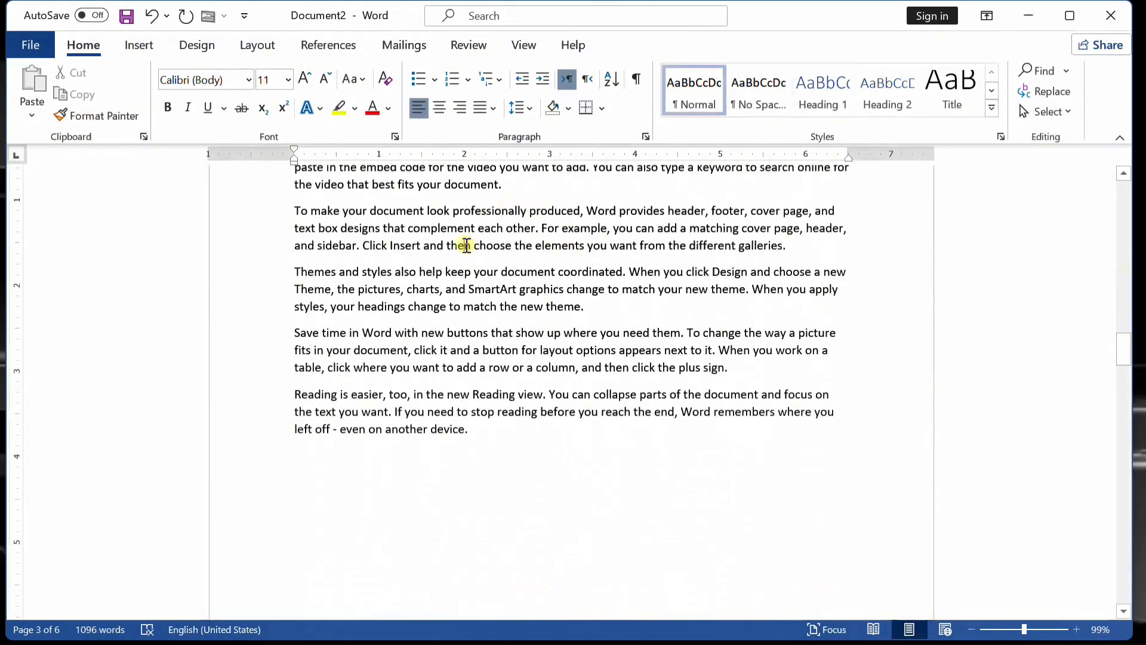
{"action": "scroll", "coordinate": [454, 254], "scroll_direction": "down", "scroll_amount": 4}
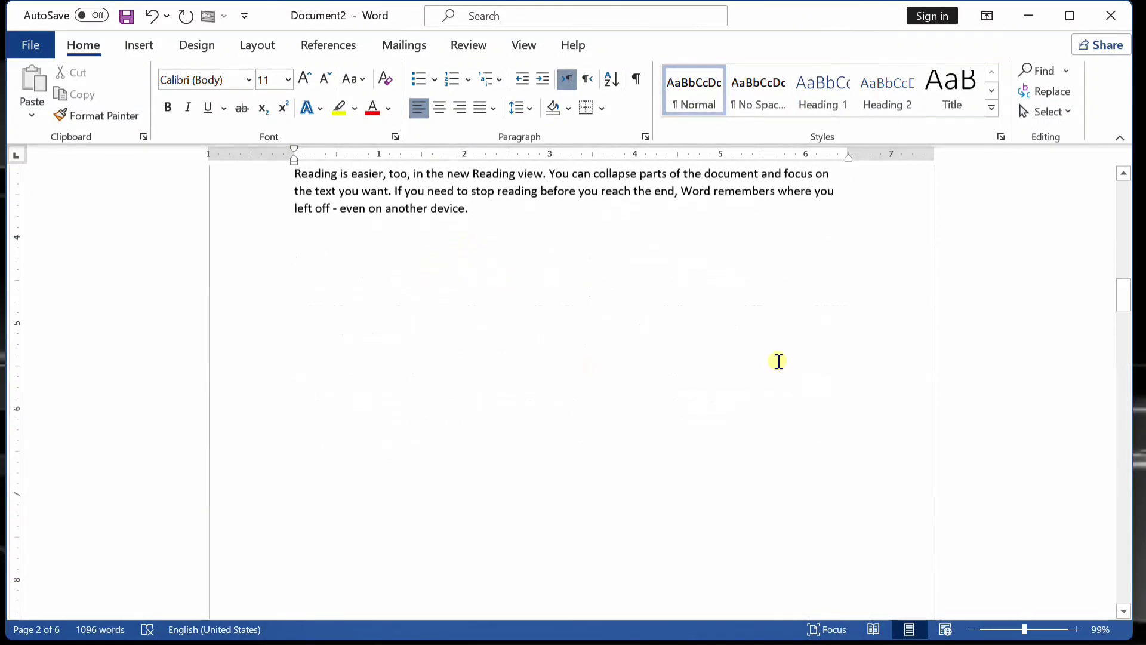
{"action": "scroll", "coordinate": [779, 361], "scroll_direction": "down", "scroll_amount": 5}
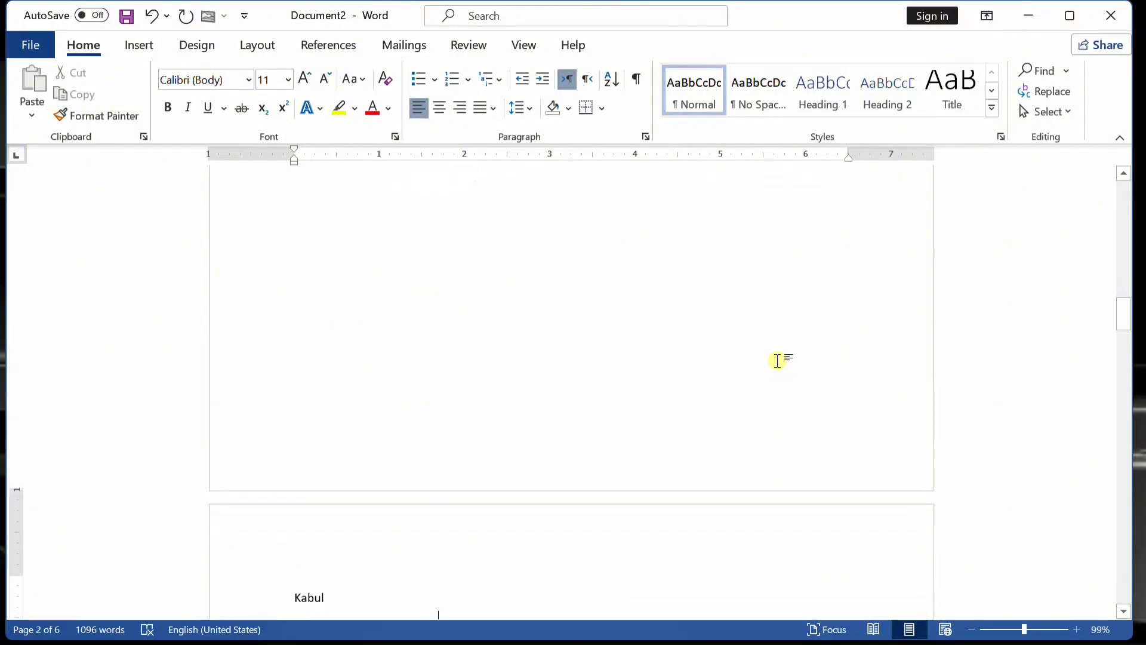
{"action": "left_click", "coordinate": [306, 582]}
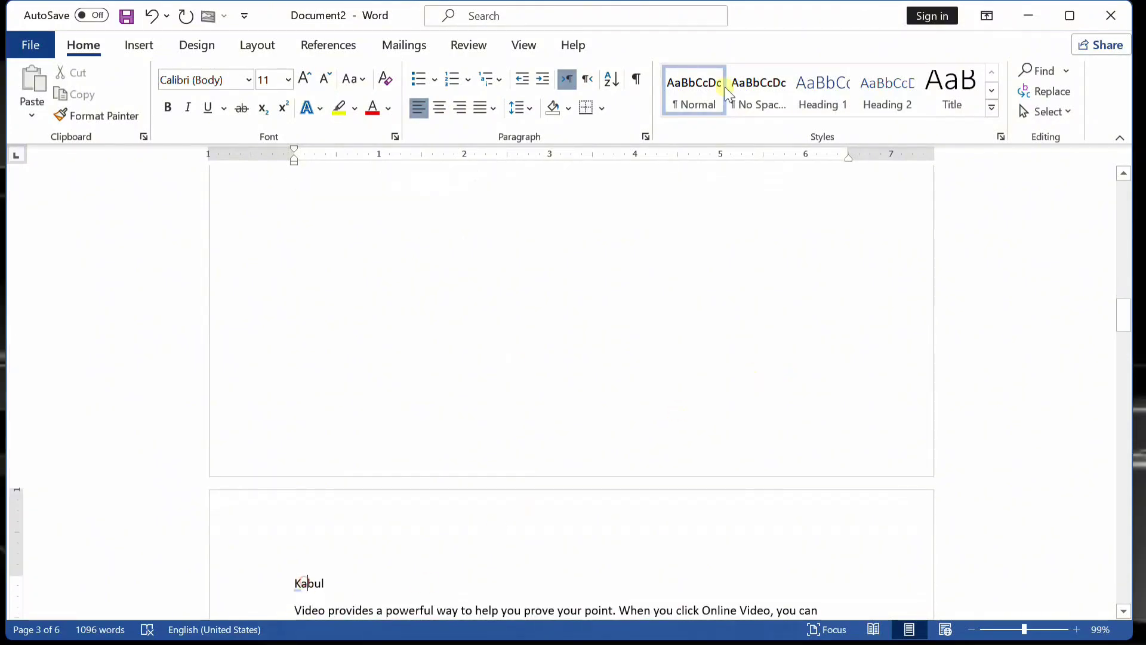
{"action": "left_click", "coordinate": [820, 86]}
Apply the Heading 1 style to the Logar title on the fourth page.
{"action": "left_click_drag", "start_coordinate": [1125, 309], "coordinate": [1128, 406]}
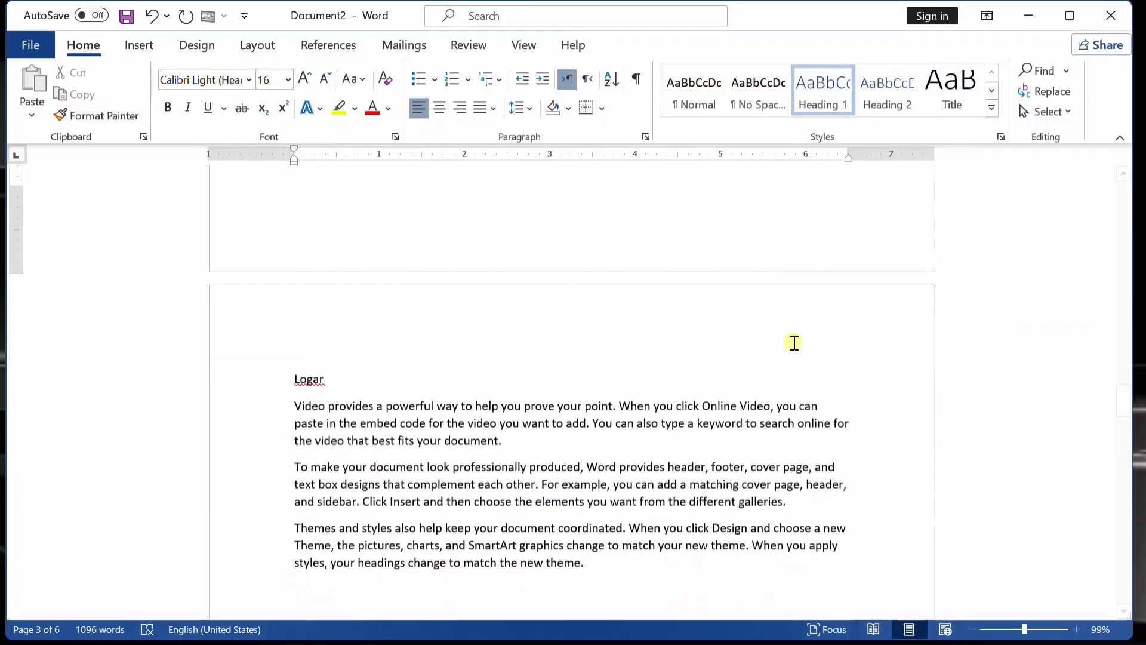
{"action": "left_click", "coordinate": [306, 379]}
{"action": "left_click", "coordinate": [823, 89]}
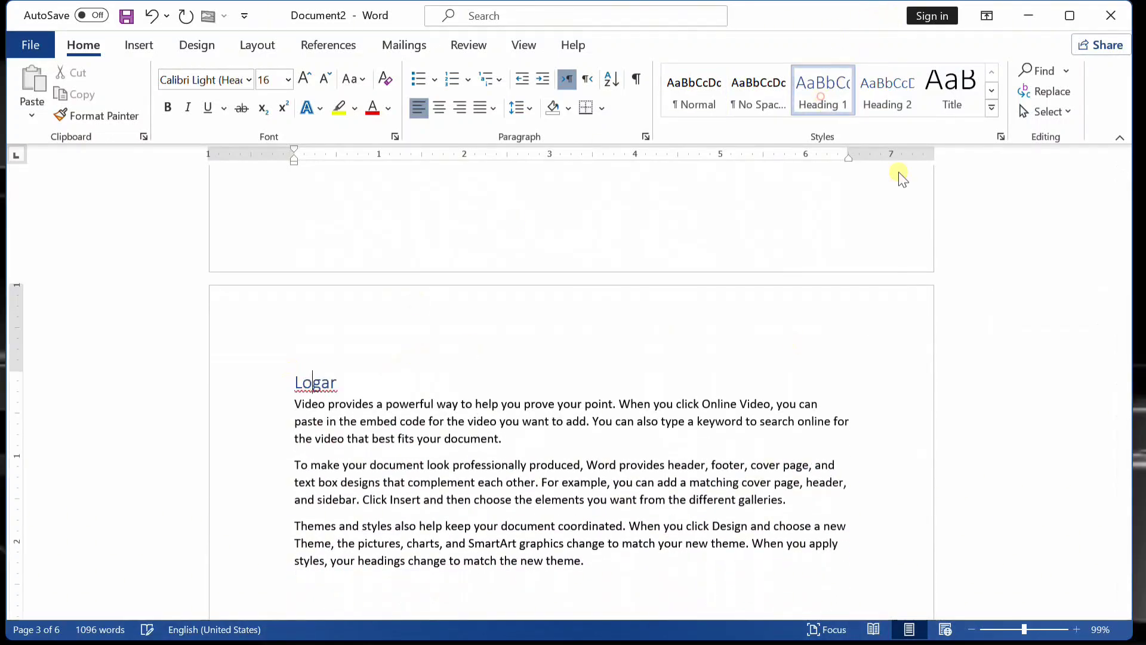
Apply the Heading 1 style to the Para title on the fifth page.
{"action": "left_click_drag", "start_coordinate": [1125, 406], "coordinate": [1127, 468]}
{"action": "left_click", "coordinate": [305, 401]}
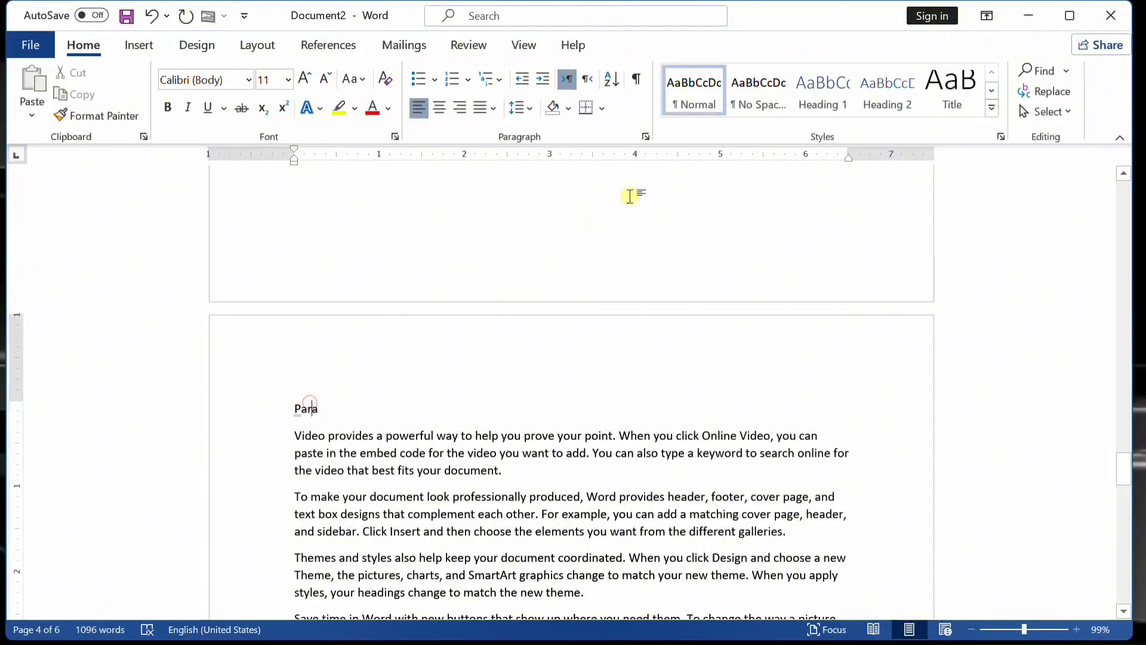
{"action": "left_click", "coordinate": [813, 91]}
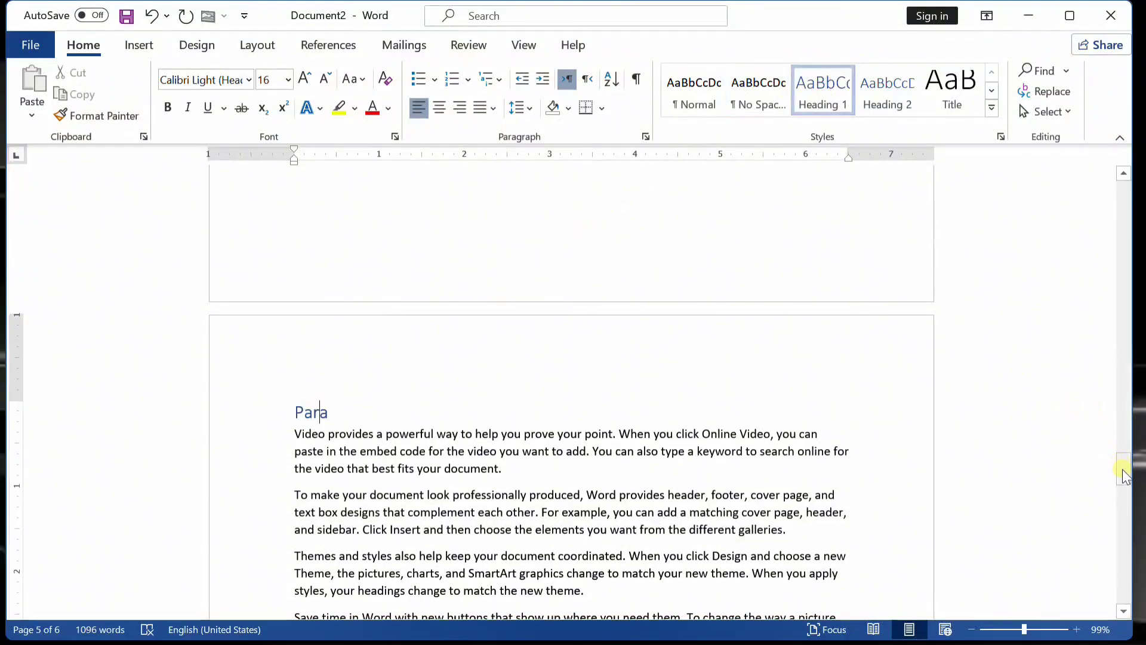
Apply the Heading 1 style to the Konaar title on the sixth page.
{"action": "left_click_drag", "start_coordinate": [1123, 466], "coordinate": [1126, 534]}
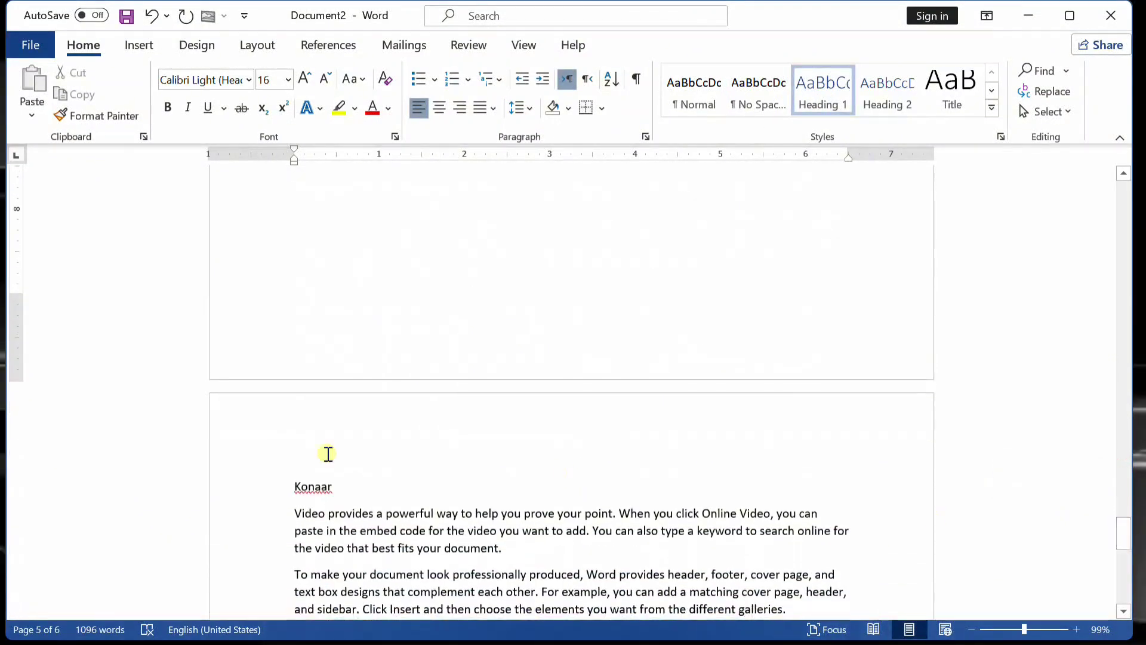
{"action": "left_click", "coordinate": [322, 484]}
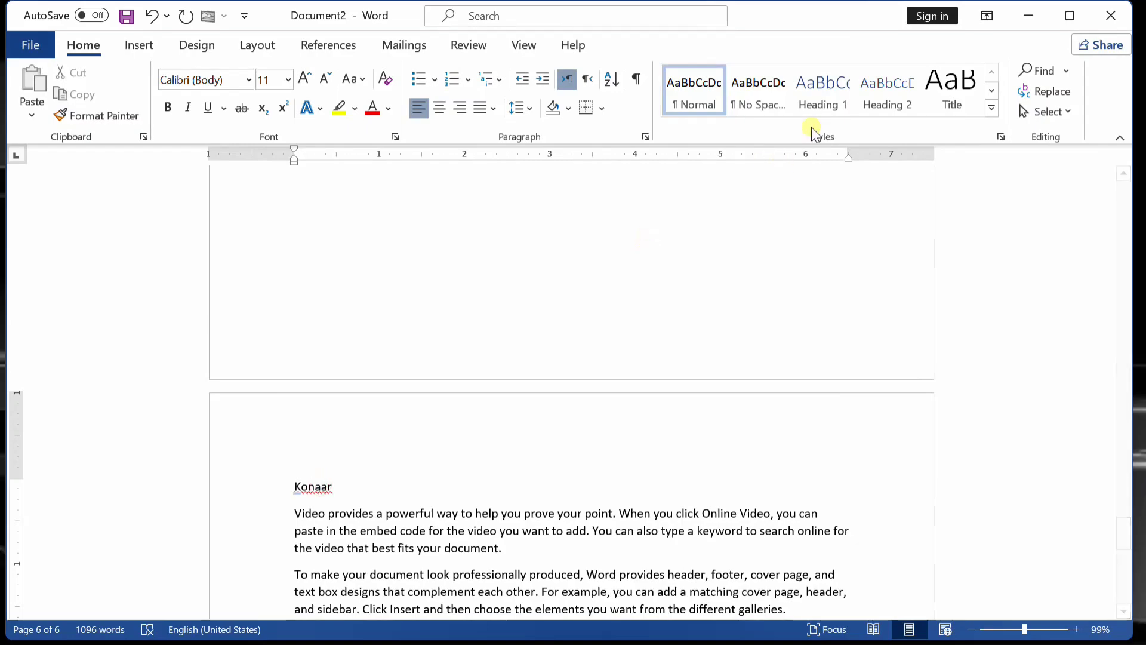
{"action": "left_click", "coordinate": [827, 100]}
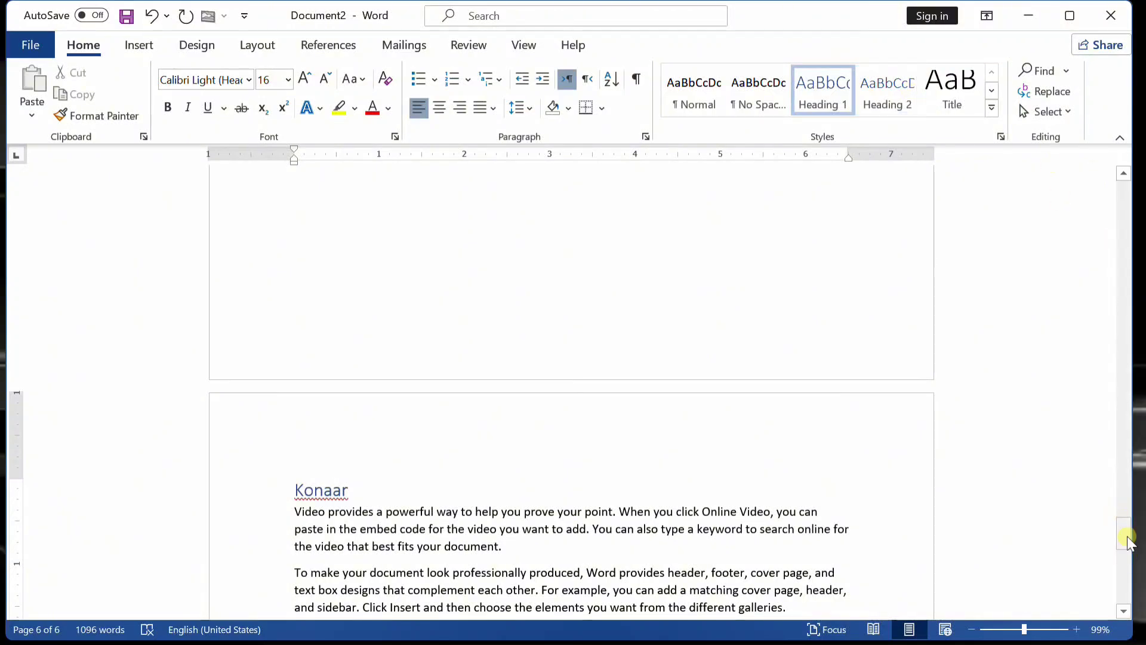
Place the insertion point on the blank first page and open the custom table of contents settings.
{"action": "left_click_drag", "start_coordinate": [1126, 535], "coordinate": [1112, 167]}
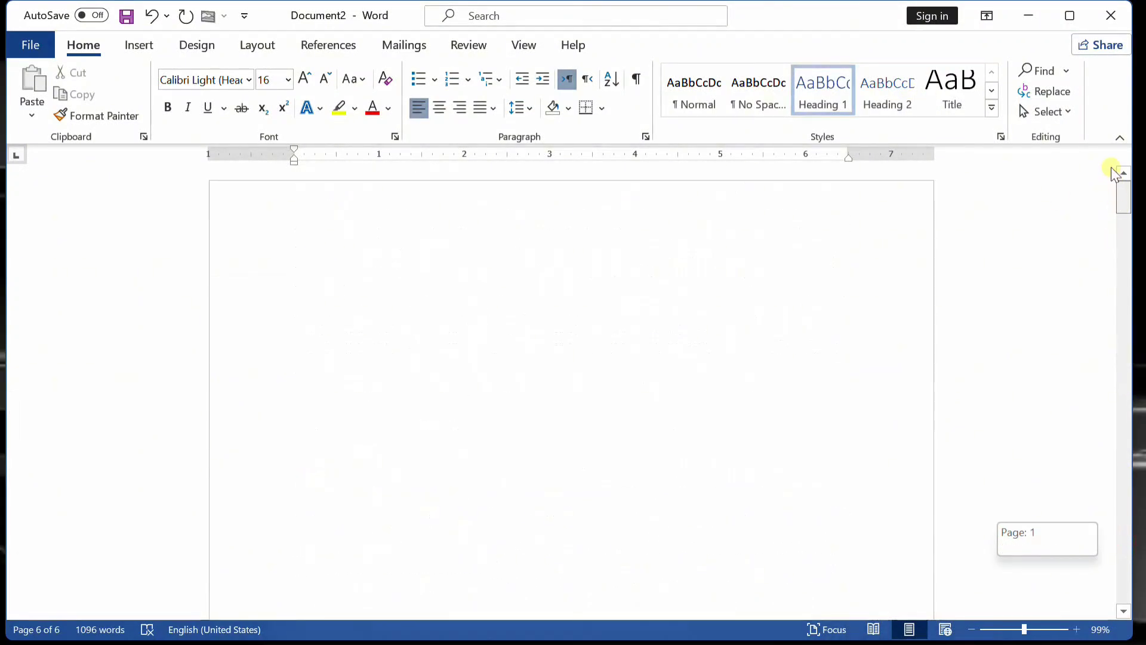
{"action": "left_click", "coordinate": [514, 192]}
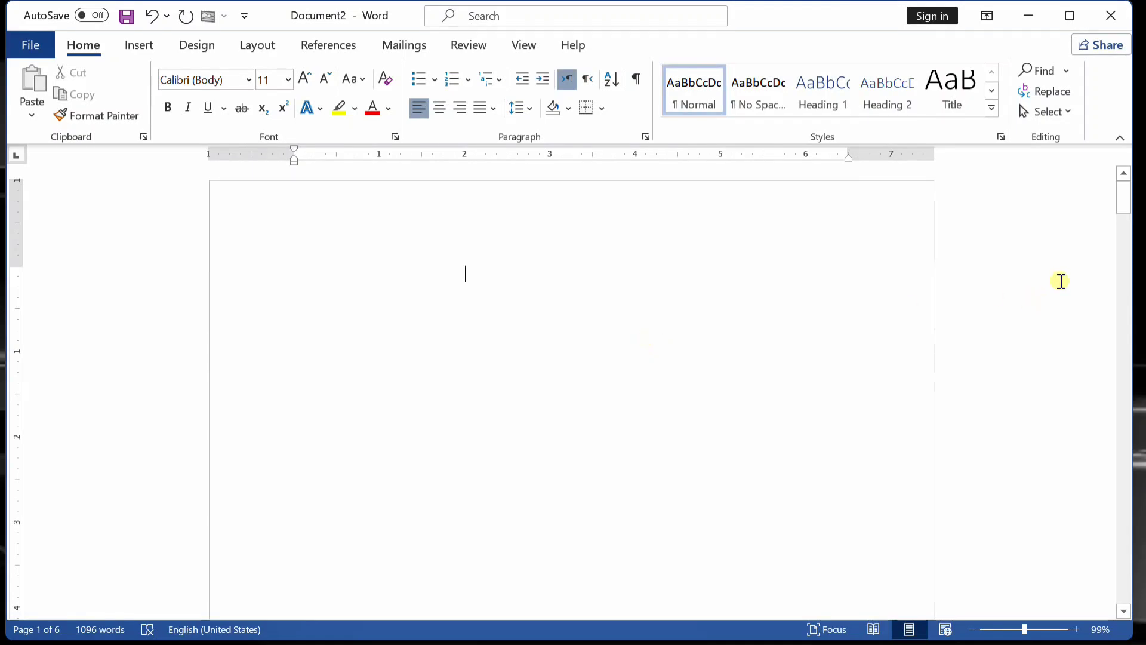
{"action": "mouse_move", "coordinate": [1134, 203]}
{"action": "left_mouse_down"}
{"action": "mouse_move", "coordinate": [1121, 210]}
{"action": "mouse_move", "coordinate": [1133, 263]}
{"action": "mouse_move", "coordinate": [1123, 210]}
{"action": "left_mouse_up"}
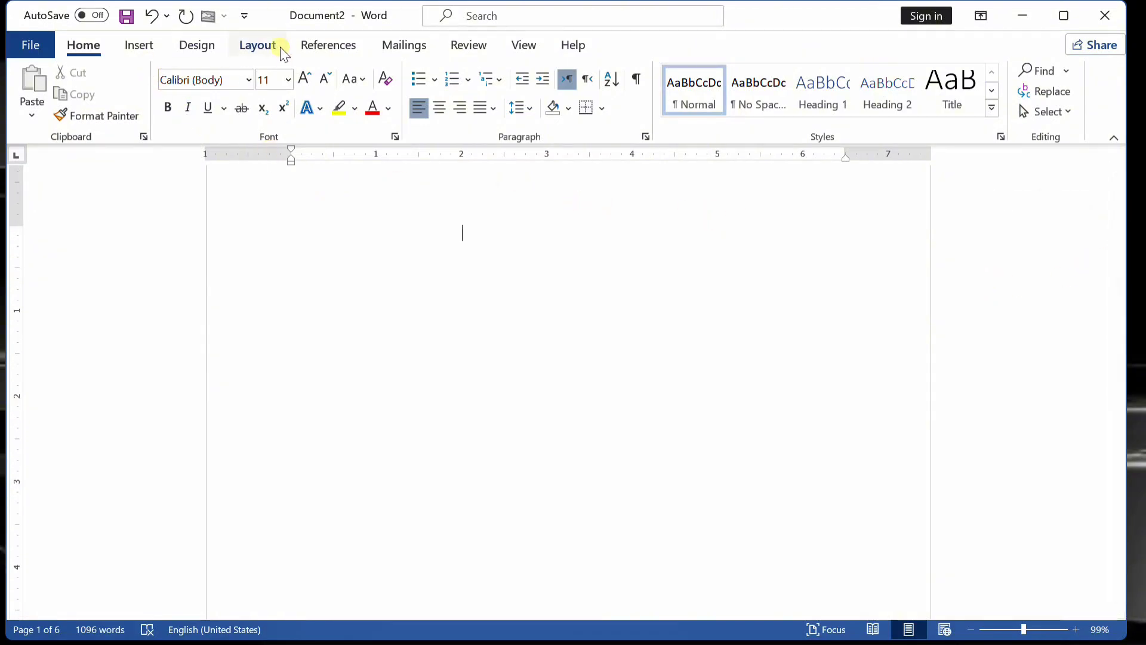
{"action": "left_click", "coordinate": [338, 47]}
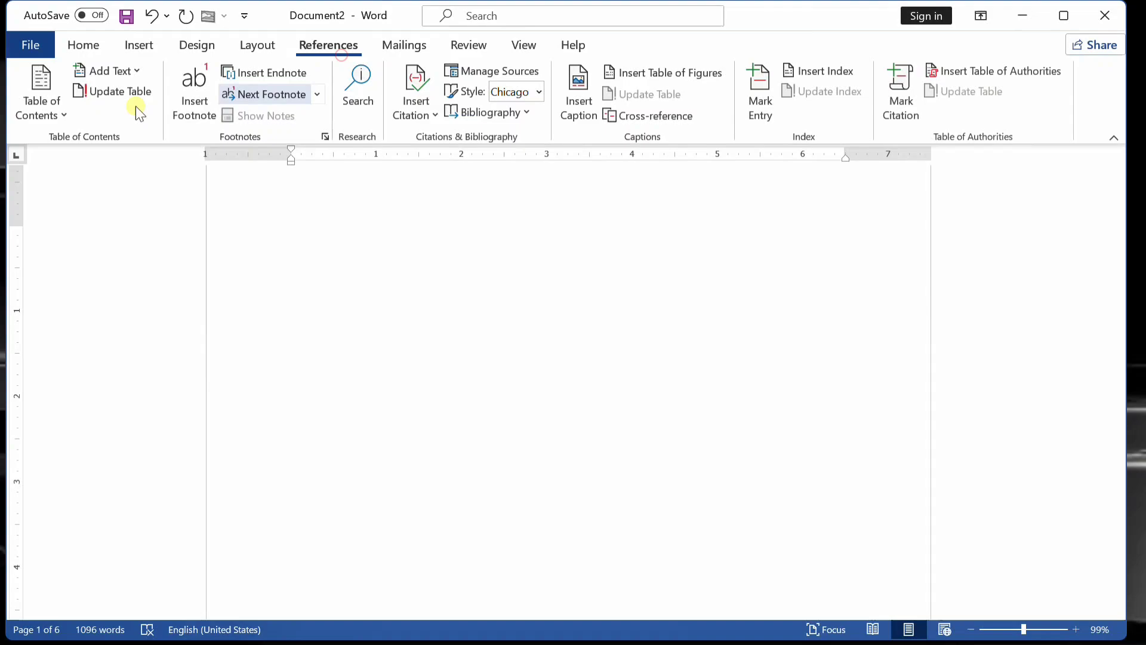
{"action": "left_click", "coordinate": [21, 117]}
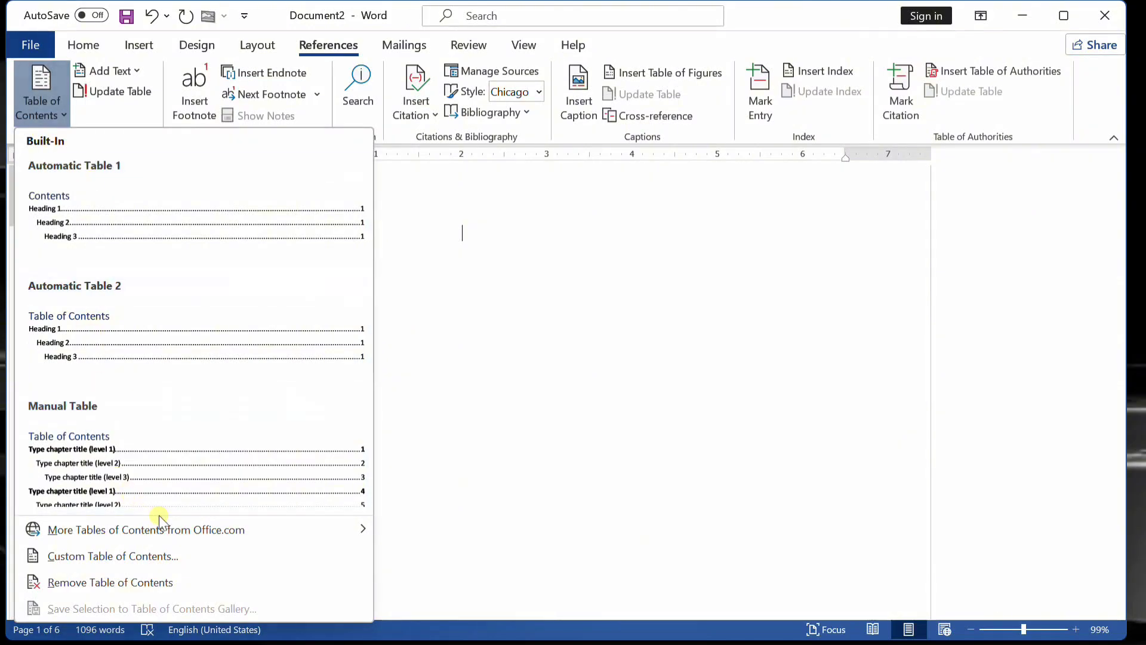
{"action": "mouse_move", "coordinate": [174, 530]}
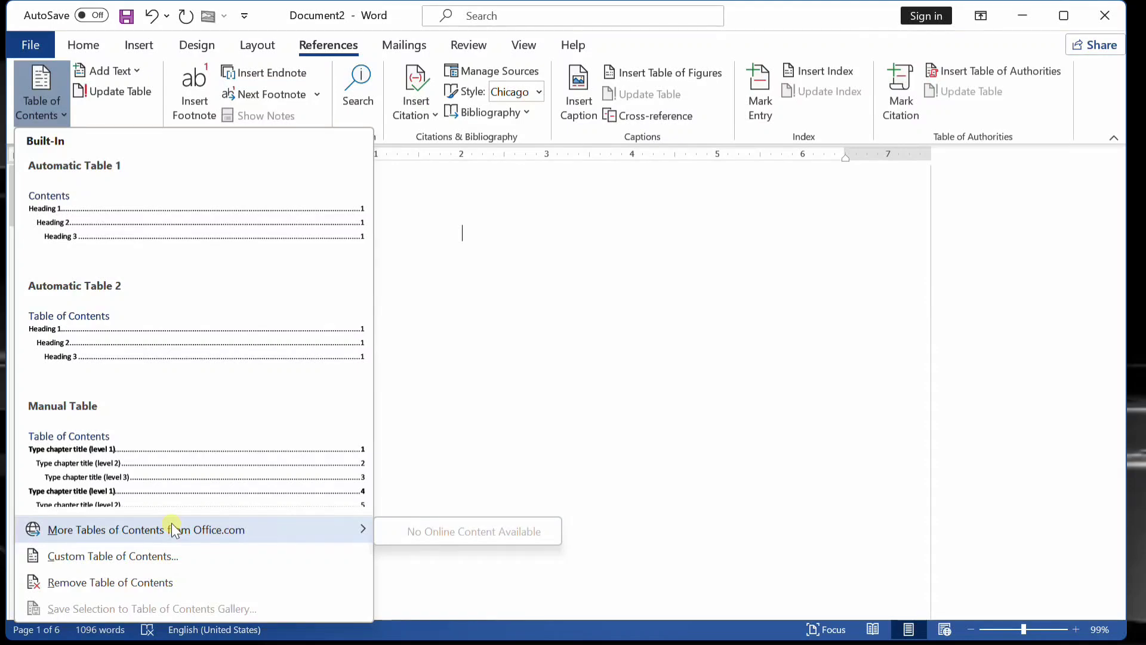
{"action": "left_click", "coordinate": [197, 550]}
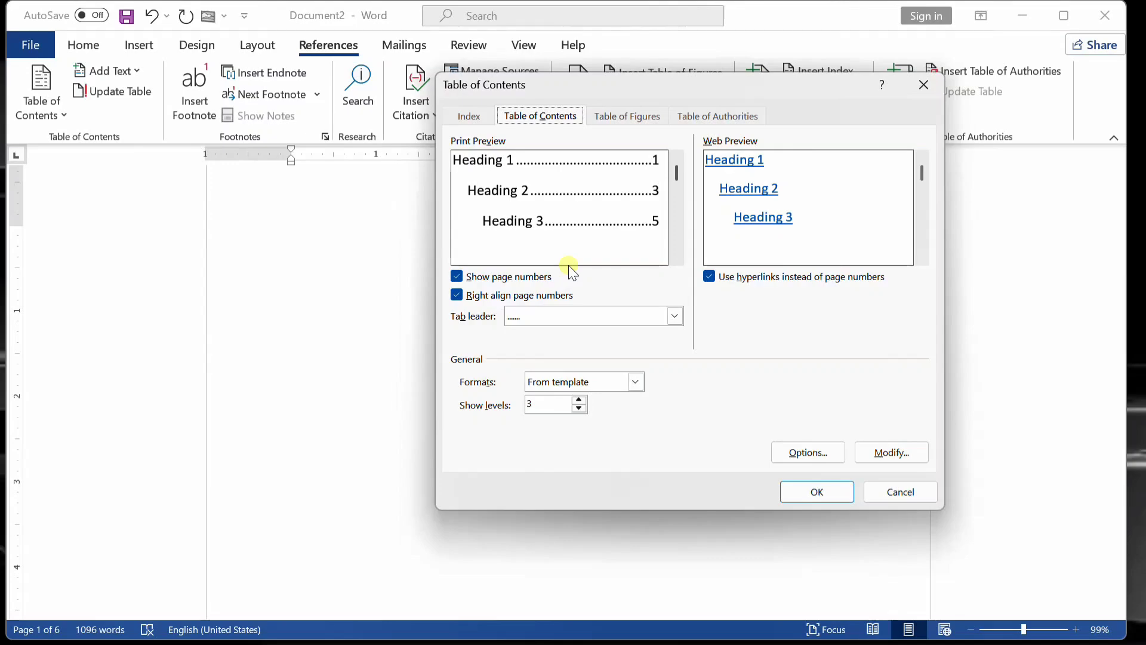
Try a dashed tab leader, insert the custom table of contents with the From template format, and undo the insertion.
{"action": "left_click", "coordinate": [674, 317]}
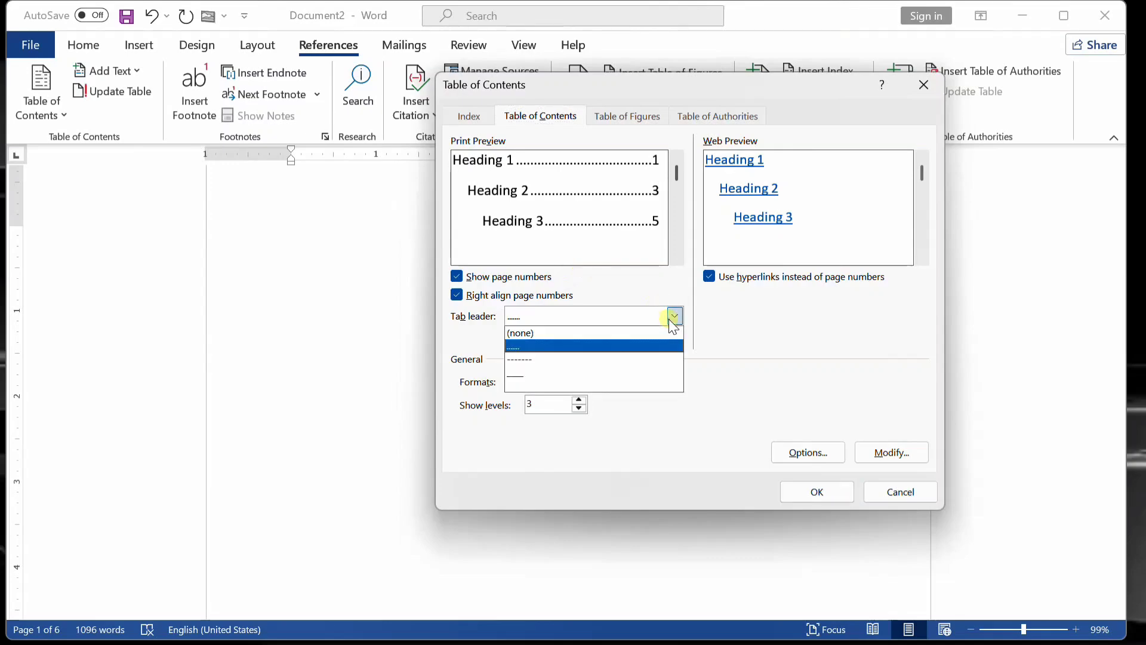
{"action": "left_click", "coordinate": [665, 360]}
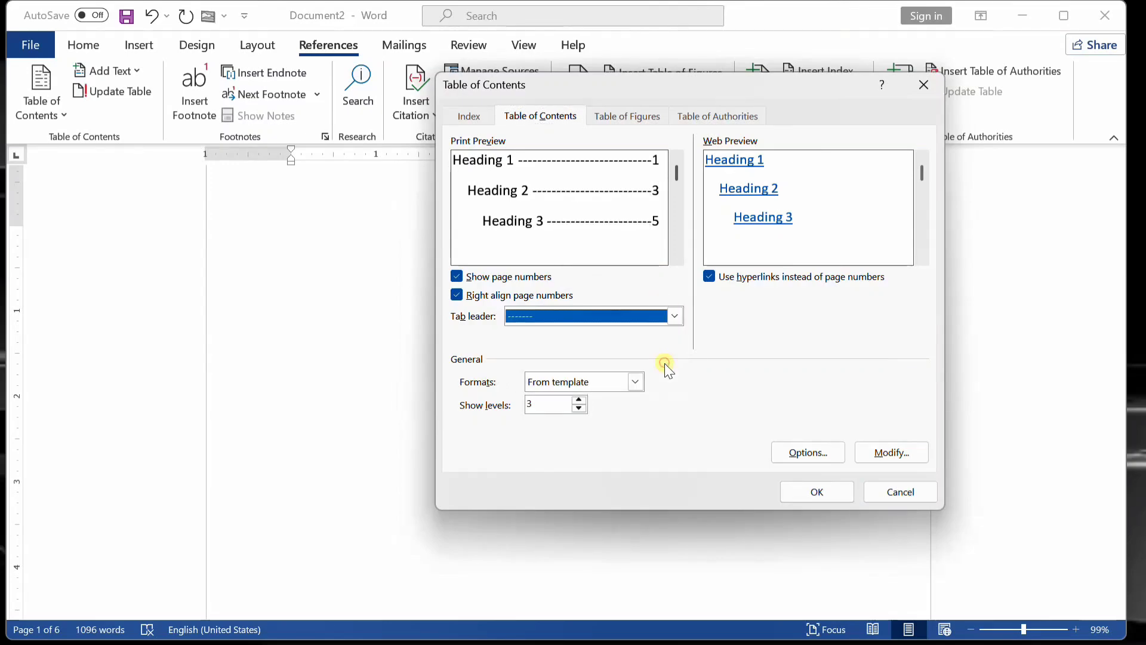
{"action": "left_click", "coordinate": [635, 382]}
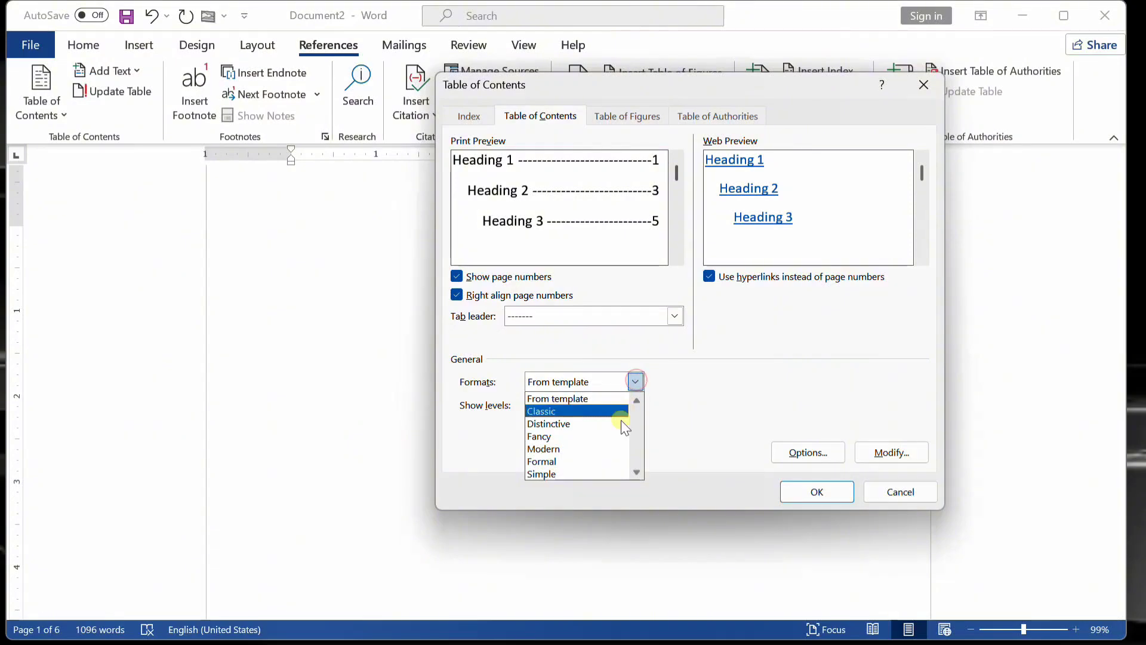
{"action": "left_click", "coordinate": [638, 380]}
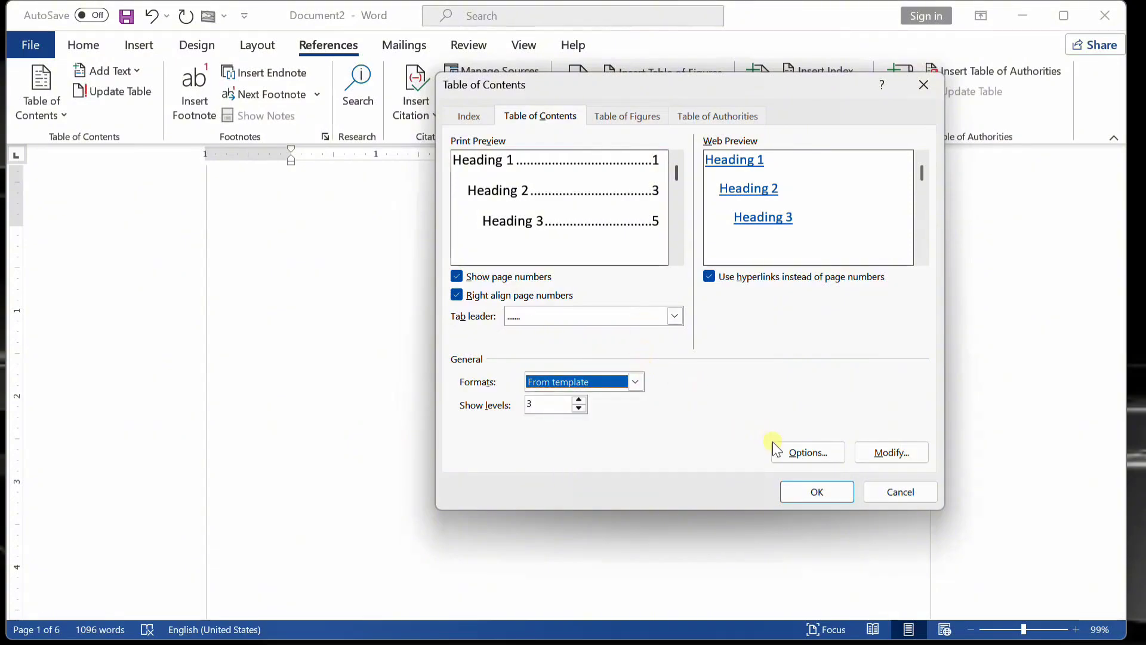
{"action": "left_click", "coordinate": [802, 499]}
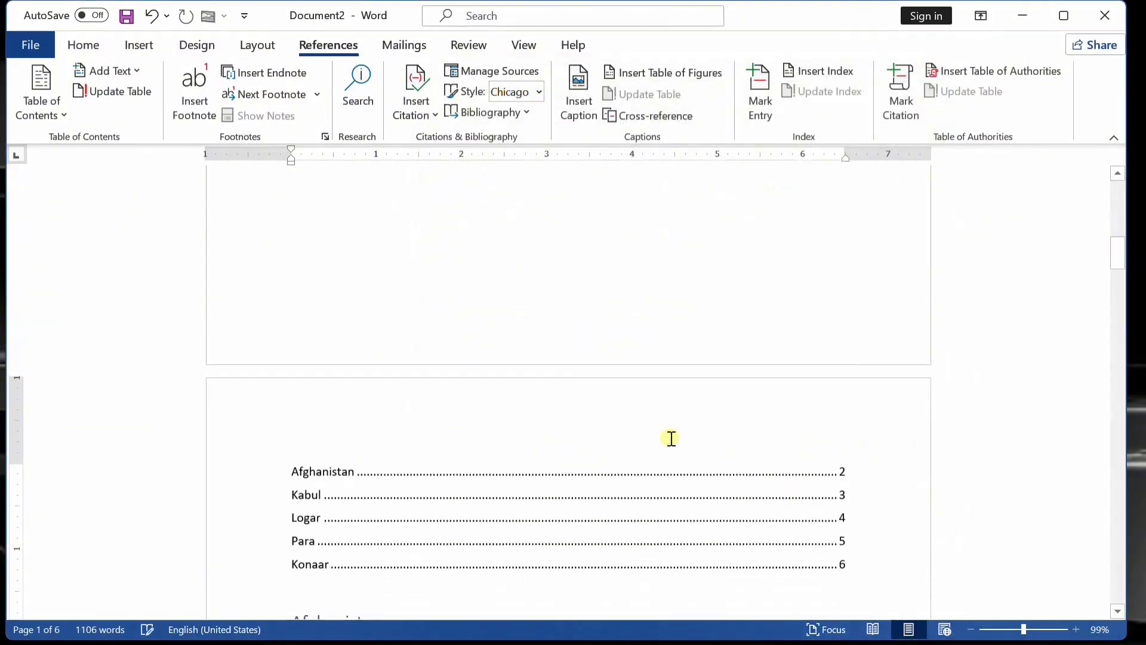
{"action": "key", "text": "ctrl+z"}
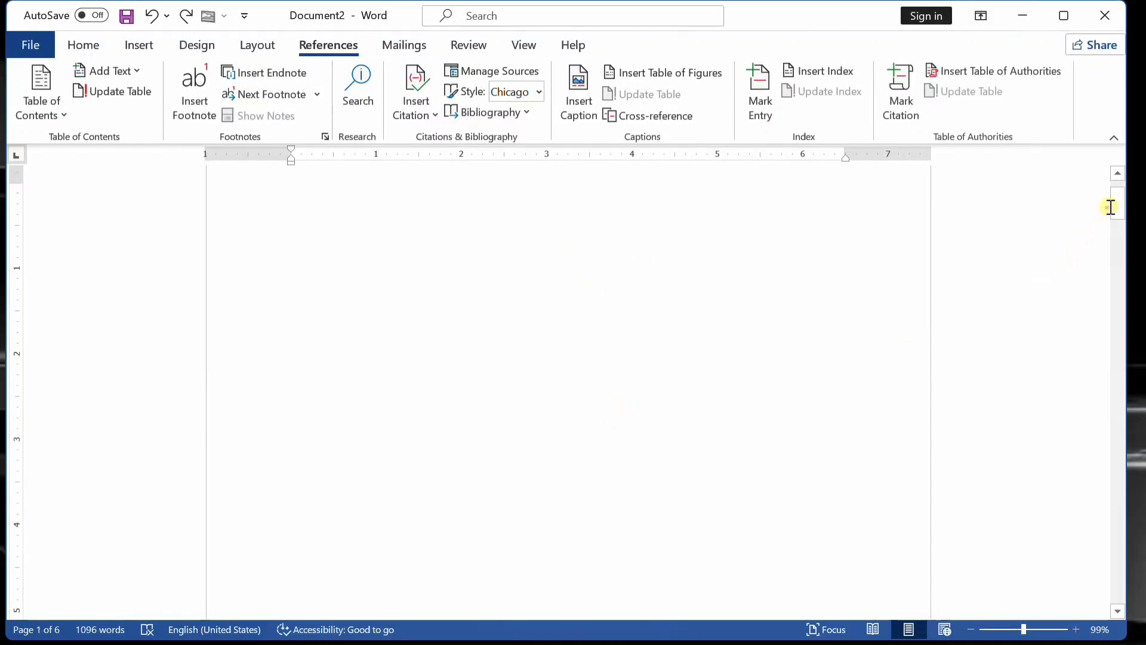
Insert the built-in Automatic Table 1 table of contents at the start of the blank first page.
{"action": "left_click_drag", "start_coordinate": [1117, 202], "coordinate": [1117, 186]}
{"action": "left_click", "coordinate": [249, 267]}
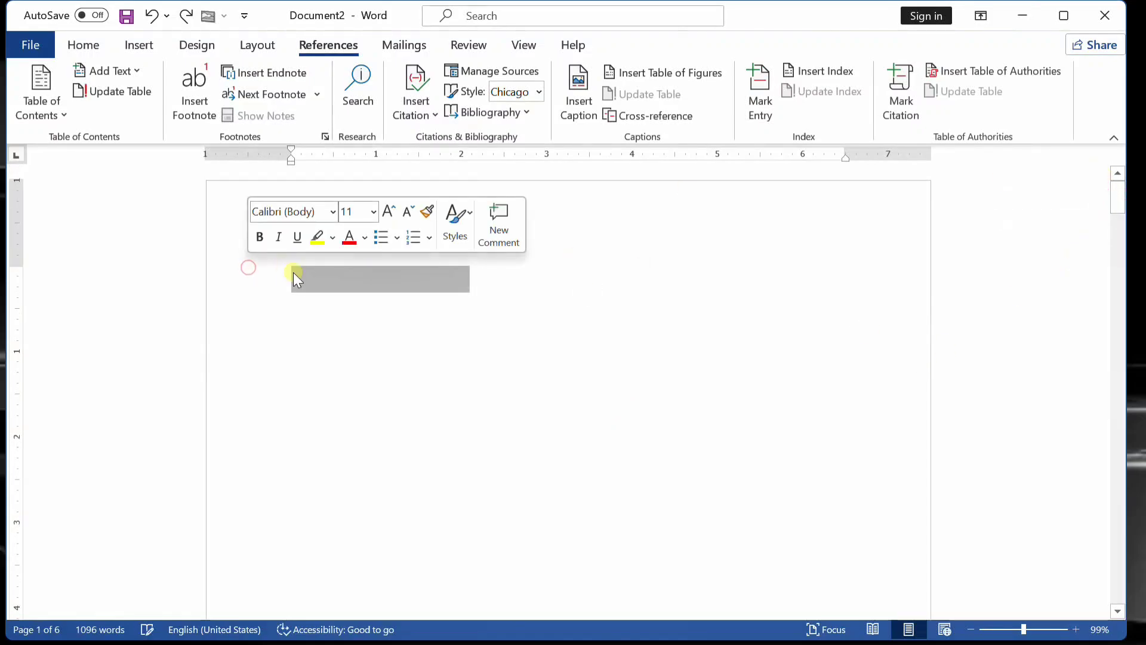
{"action": "left_click", "coordinate": [292, 272]}
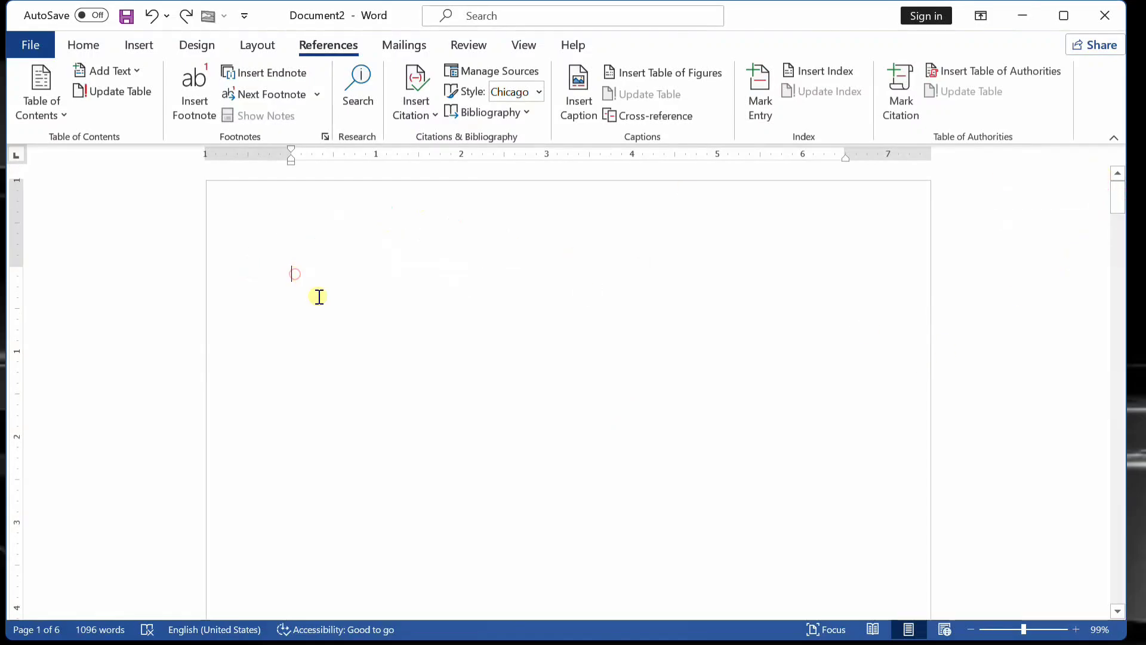
{"action": "left_click", "coordinate": [53, 96]}
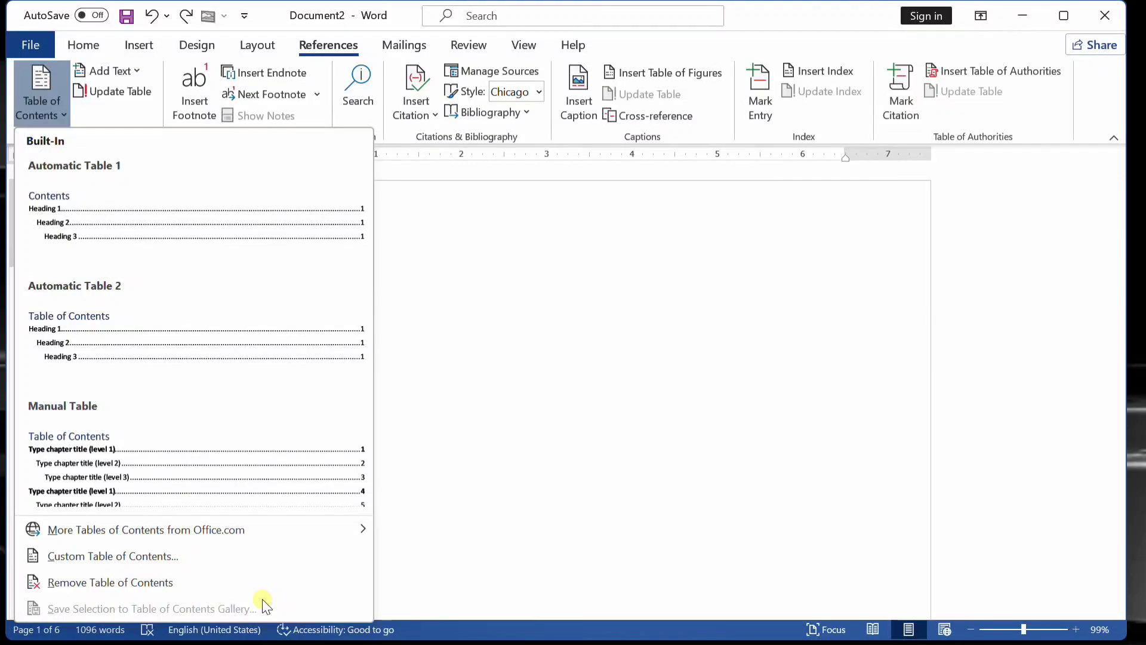
{"action": "left_click", "coordinate": [251, 258]}
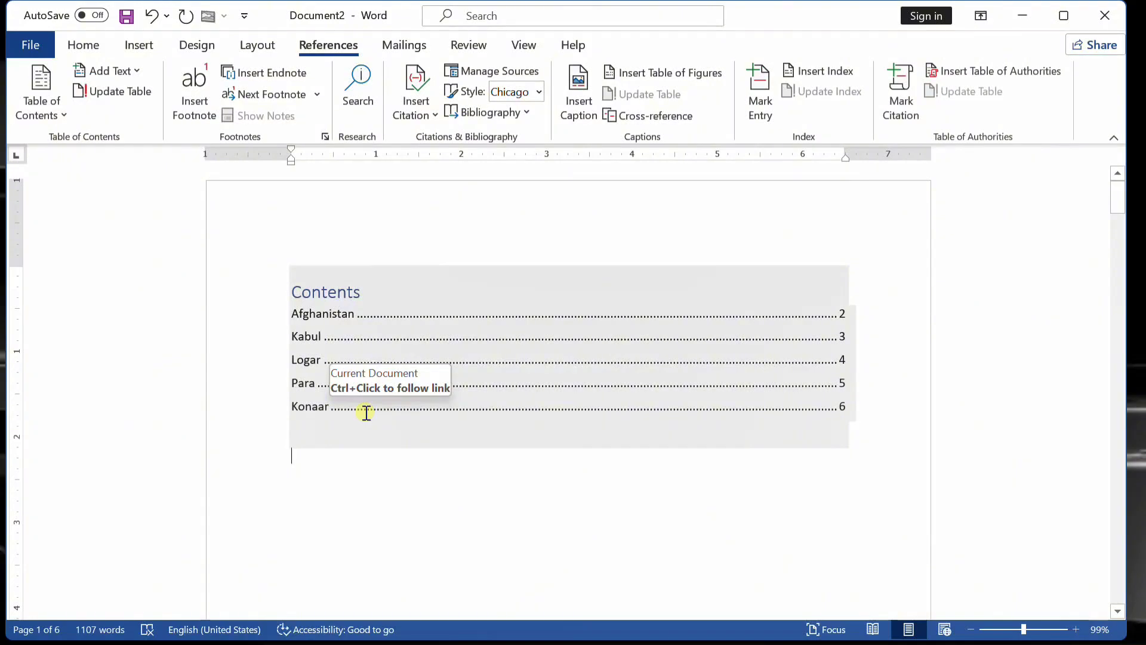
{"action": "left_click", "coordinate": [537, 468]}
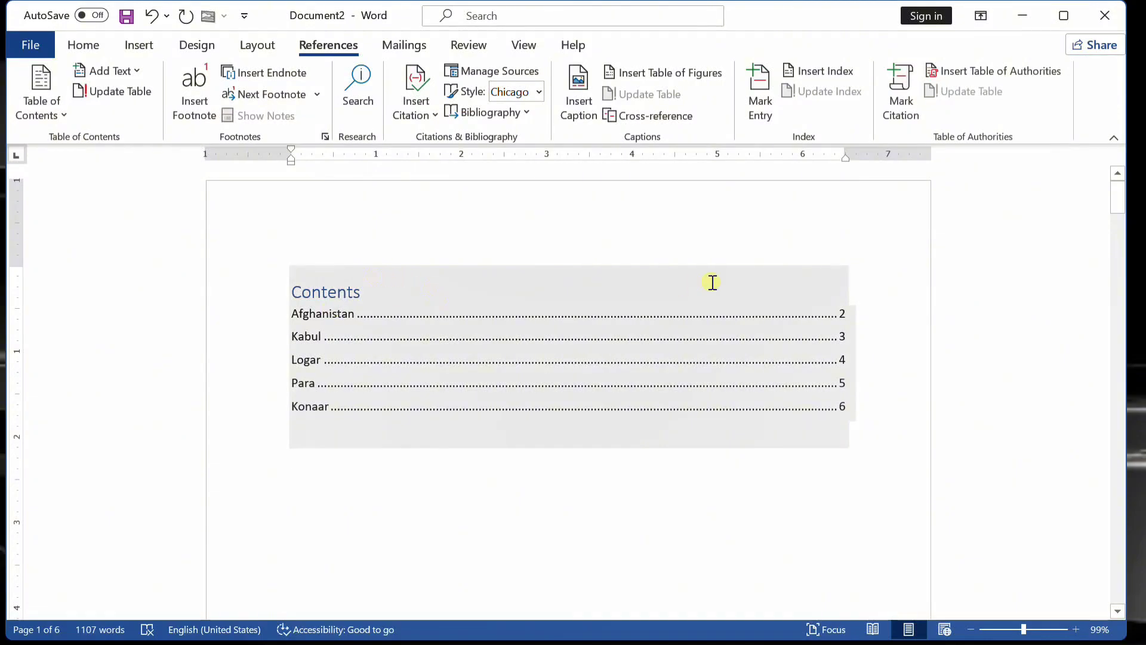
Add the line "Province of Afghanistan" below the first paragraph on the Afghanistan page.
{"action": "mouse_move", "coordinate": [1119, 201]}
{"action": "left_mouse_down"}
{"action": "mouse_move", "coordinate": [1119, 272]}
{"action": "mouse_move", "coordinate": [1119, 259]}
{"action": "left_mouse_up"}
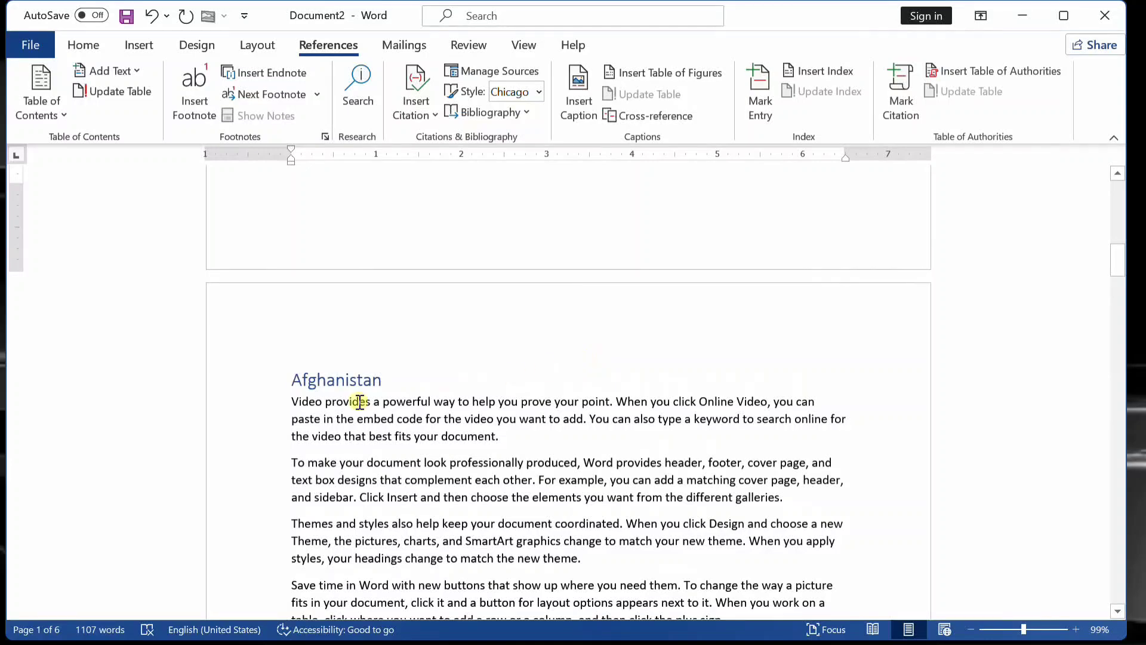
{"action": "left_click", "coordinate": [532, 446]}
{"action": "key", "text": "Return"}
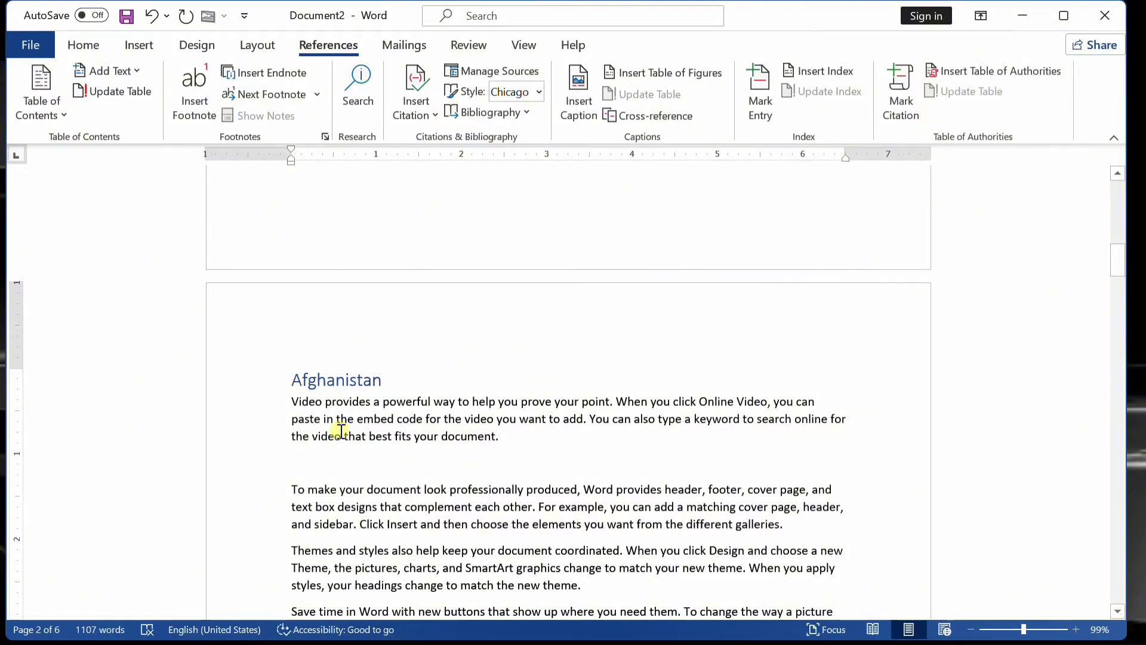
{"action": "type", "text": "province "}
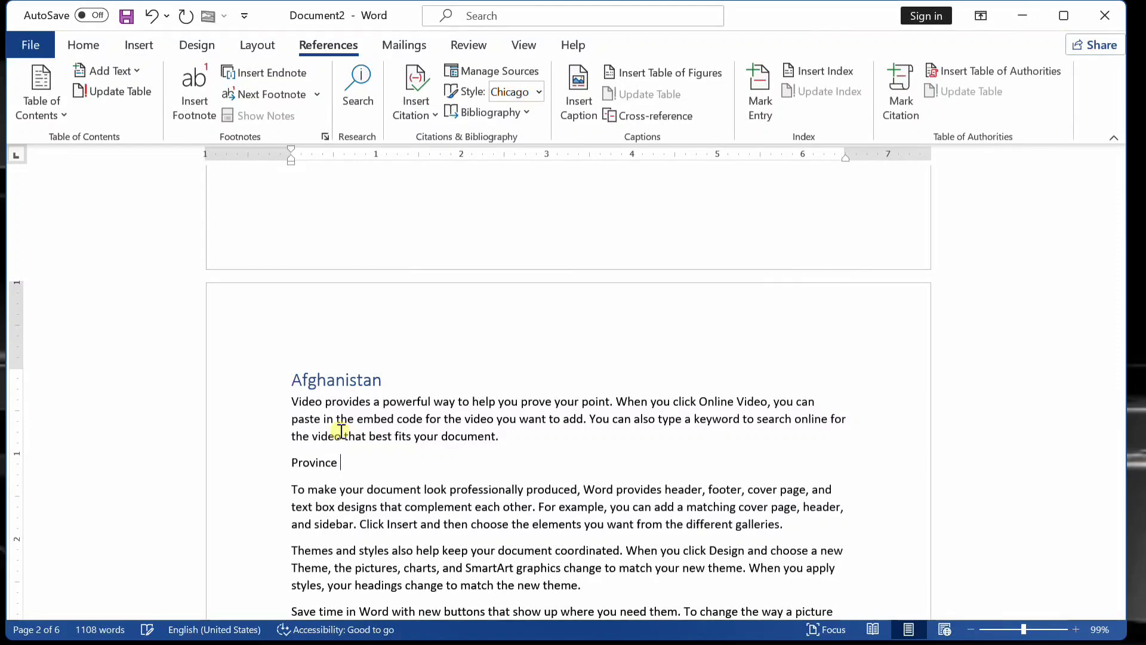
{"action": "type", "text": "of afghanistan"}
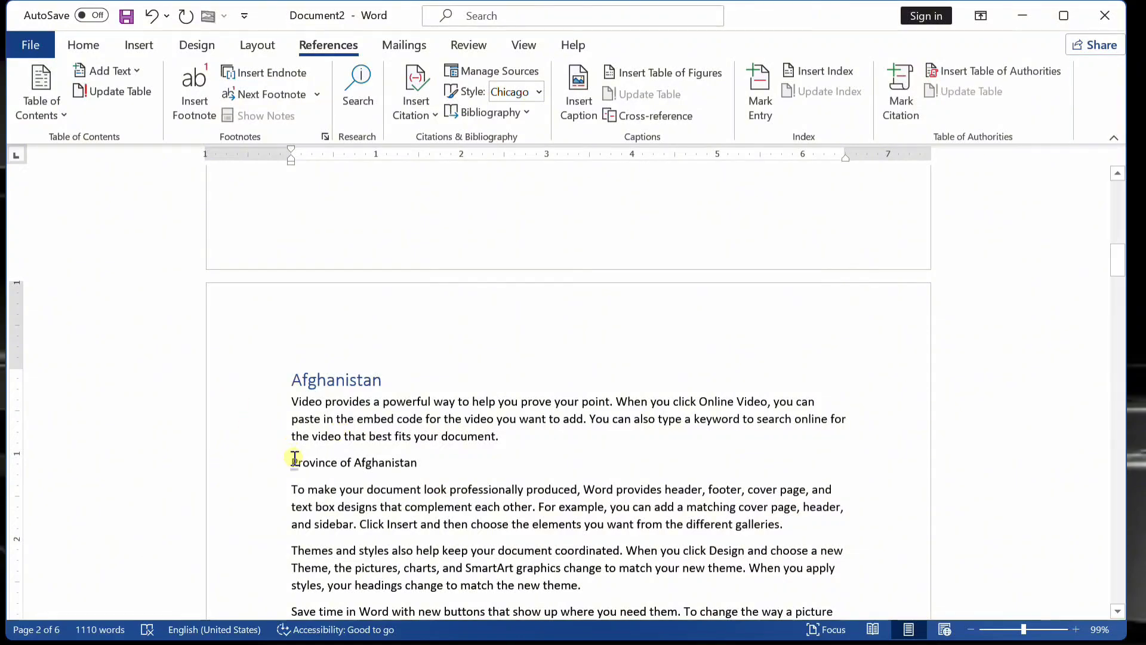
Apply the Heading 2 style to the "Province of Afghanistan" line.
{"action": "left_click_drag", "start_coordinate": [296, 463], "coordinate": [421, 463]}
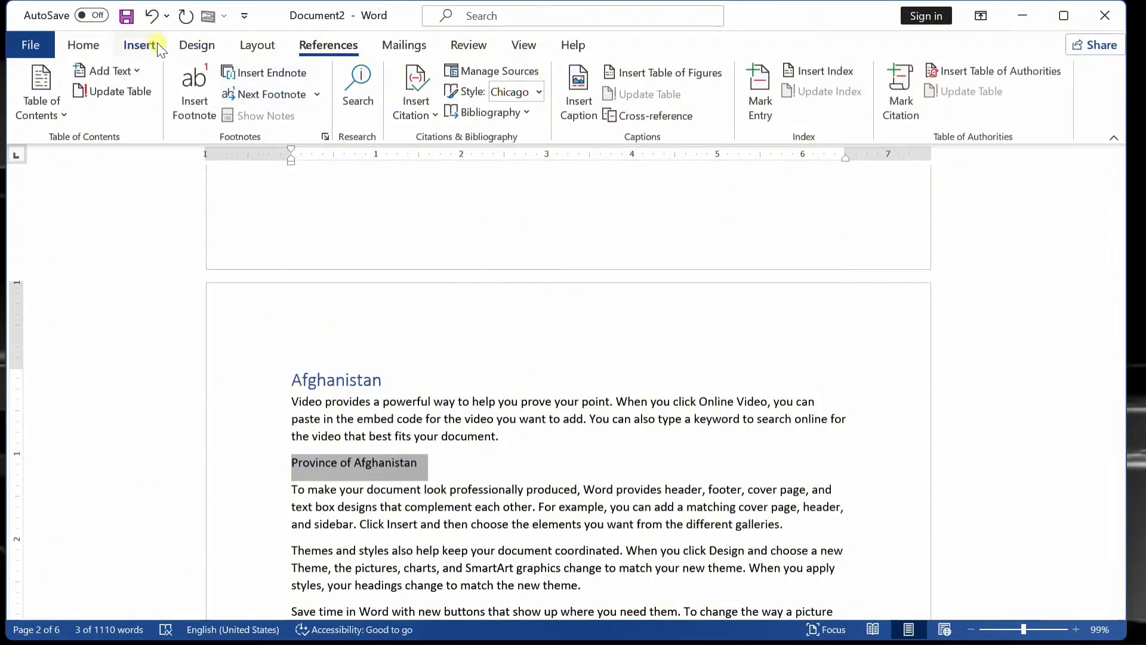
{"action": "left_click", "coordinate": [84, 45]}
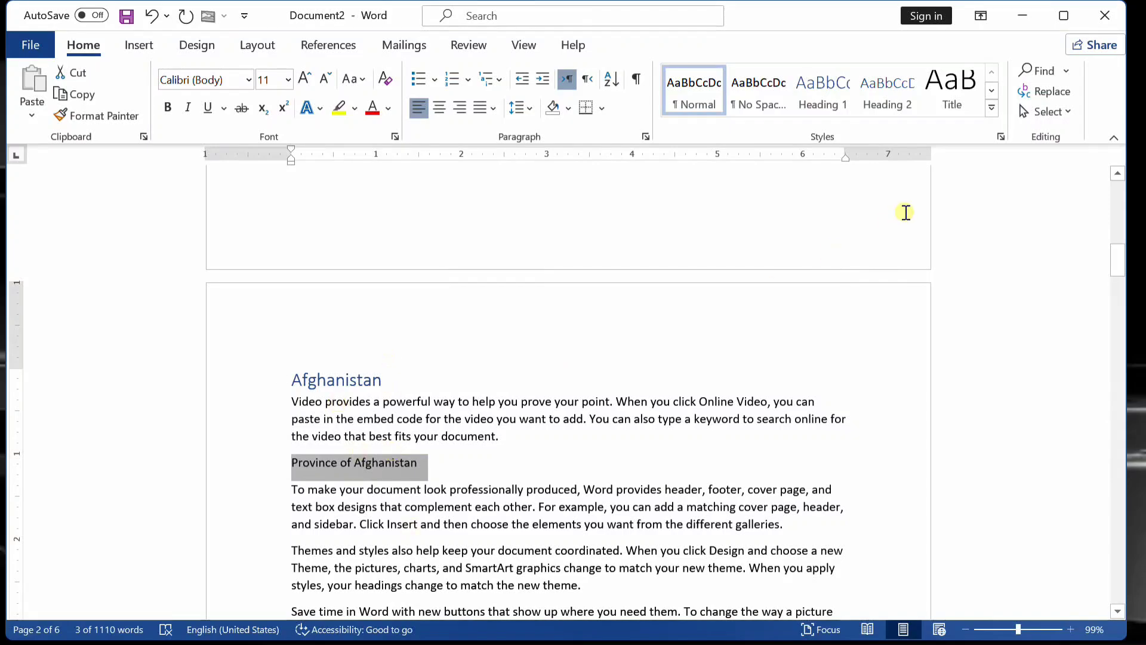
{"action": "left_click", "coordinate": [886, 113]}
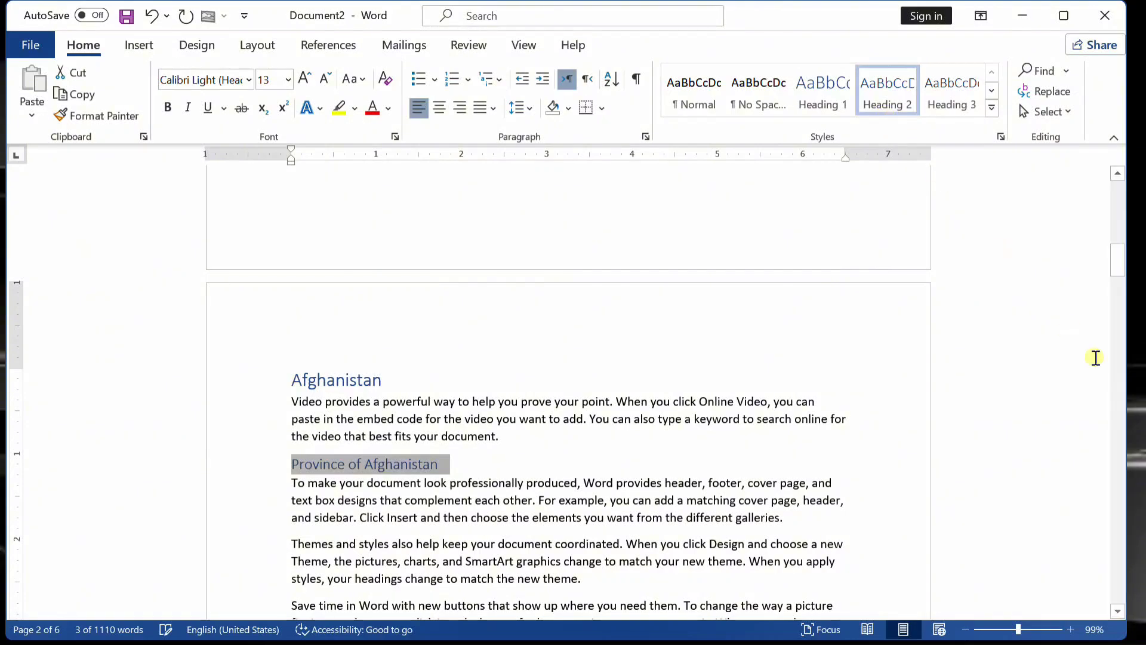
{"action": "left_click_drag", "start_coordinate": [1122, 266], "coordinate": [1118, 199]}
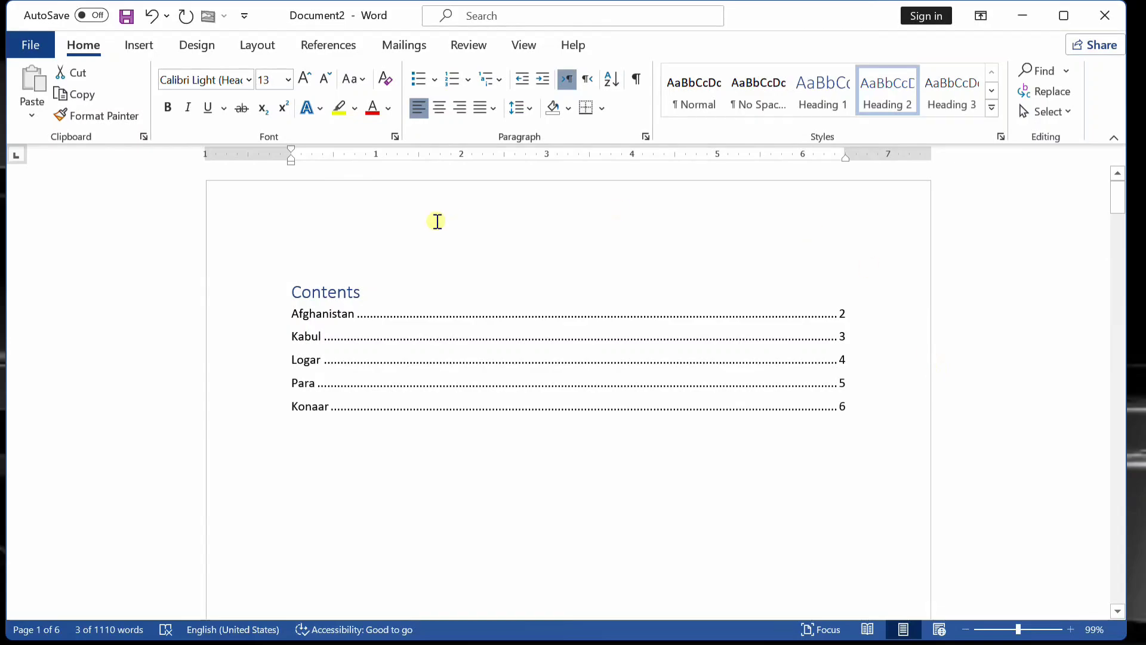
{"action": "left_click", "coordinate": [330, 46]}
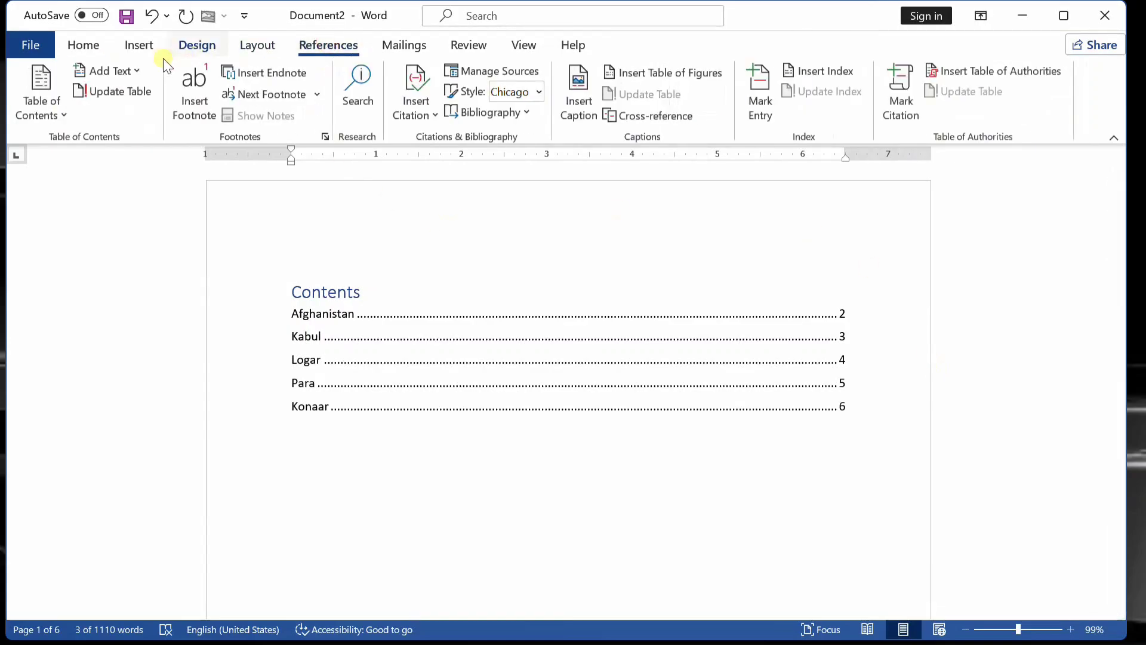
{"action": "left_click", "coordinate": [138, 104]}
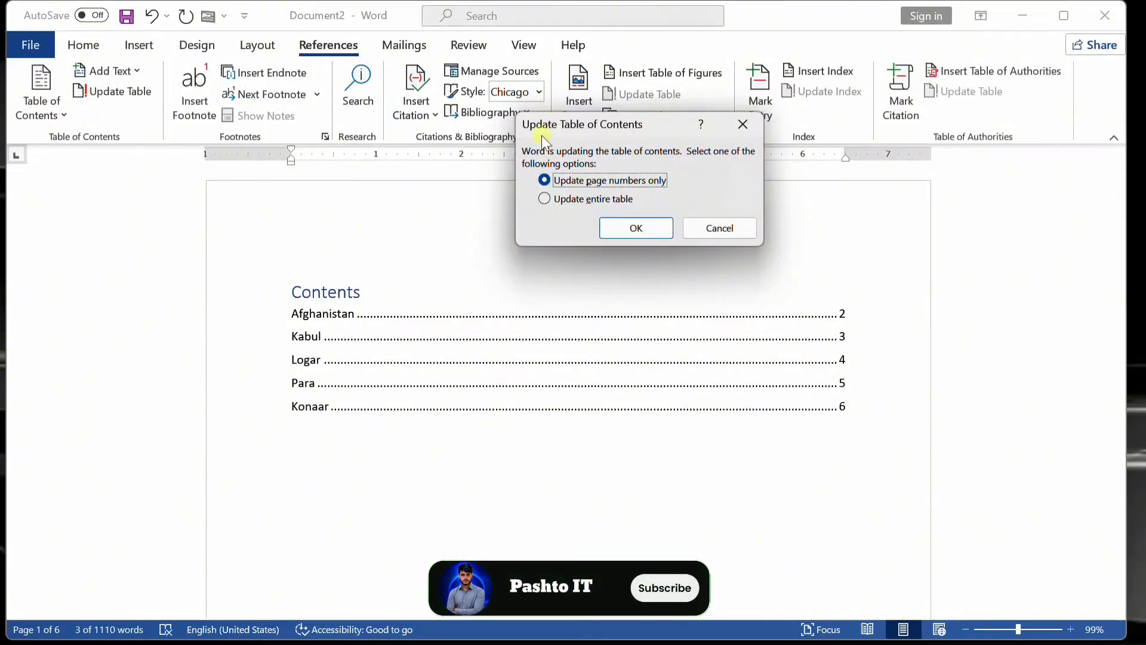
{"action": "left_click_drag", "start_coordinate": [642, 115], "coordinate": [646, 153]}
{"action": "left_click", "coordinate": [607, 220]}
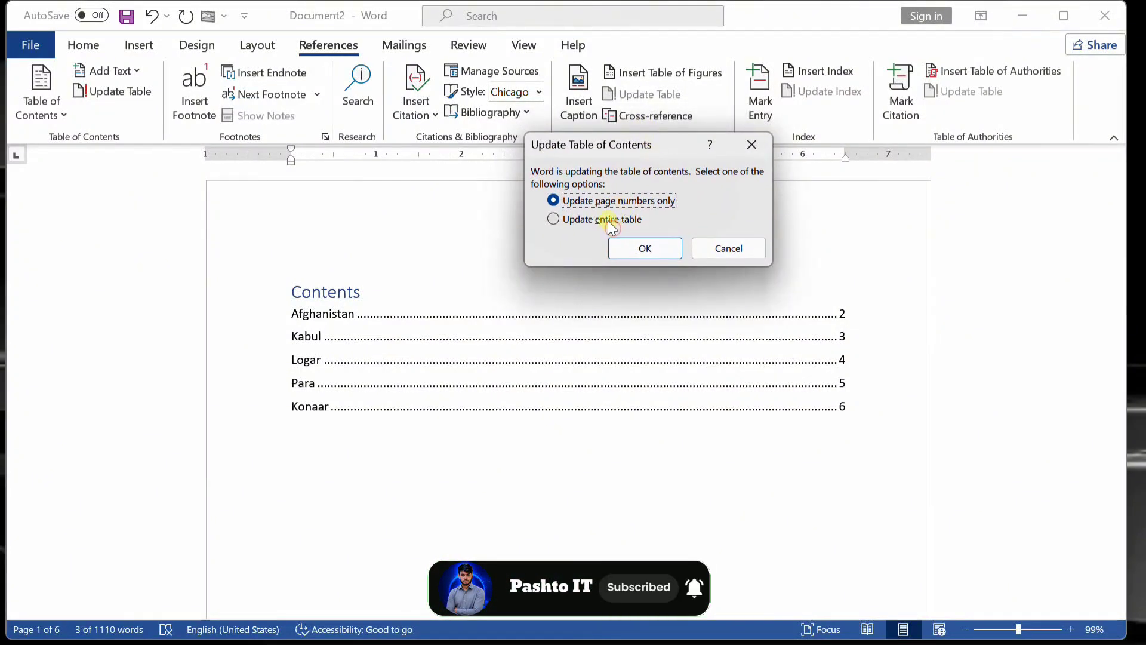
{"action": "left_click", "coordinate": [618, 192]}
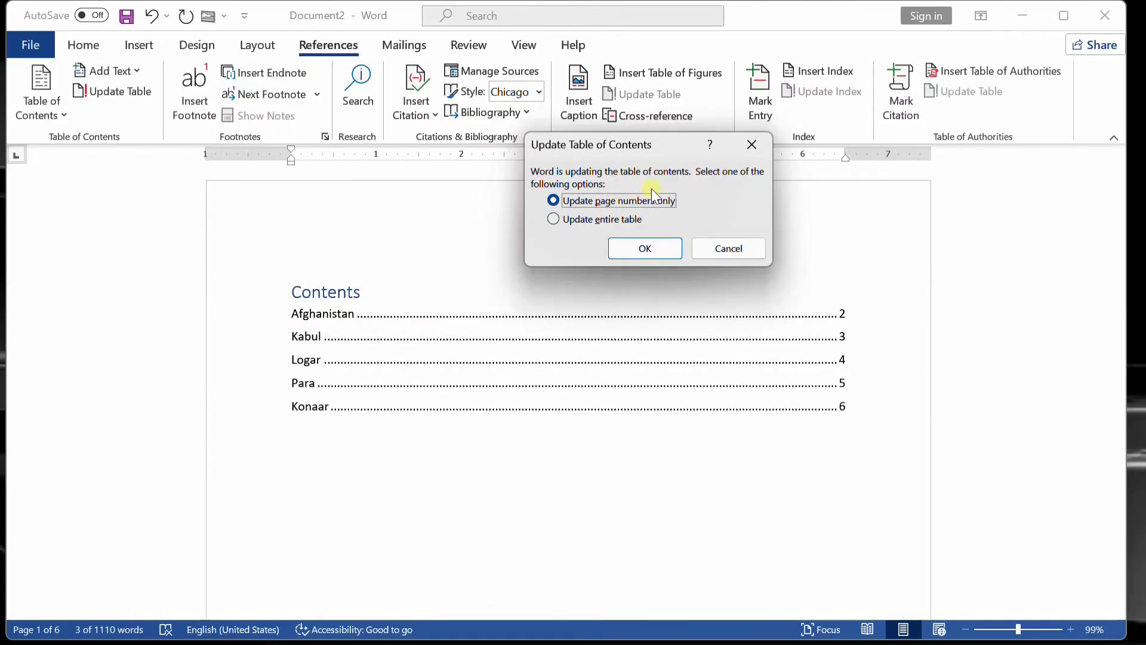
{"action": "left_click", "coordinate": [753, 143]}
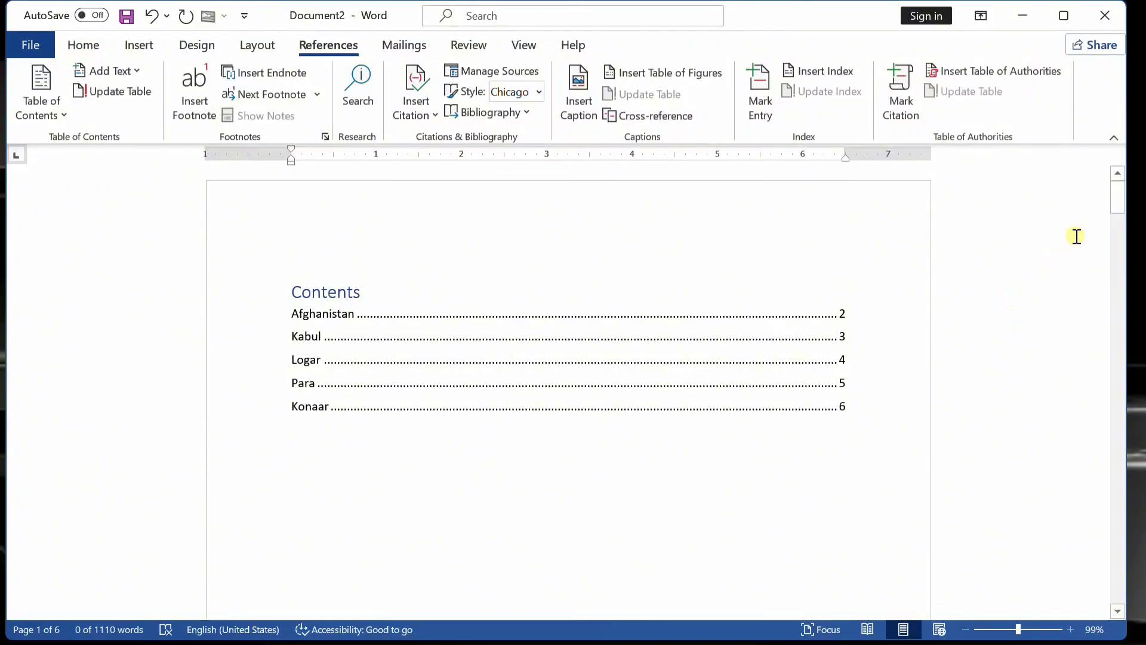
Collapse the Kabul heading and undo the collapse.
{"action": "left_click_drag", "start_coordinate": [1114, 203], "coordinate": [1116, 332]}
{"action": "left_click", "coordinate": [282, 367]}
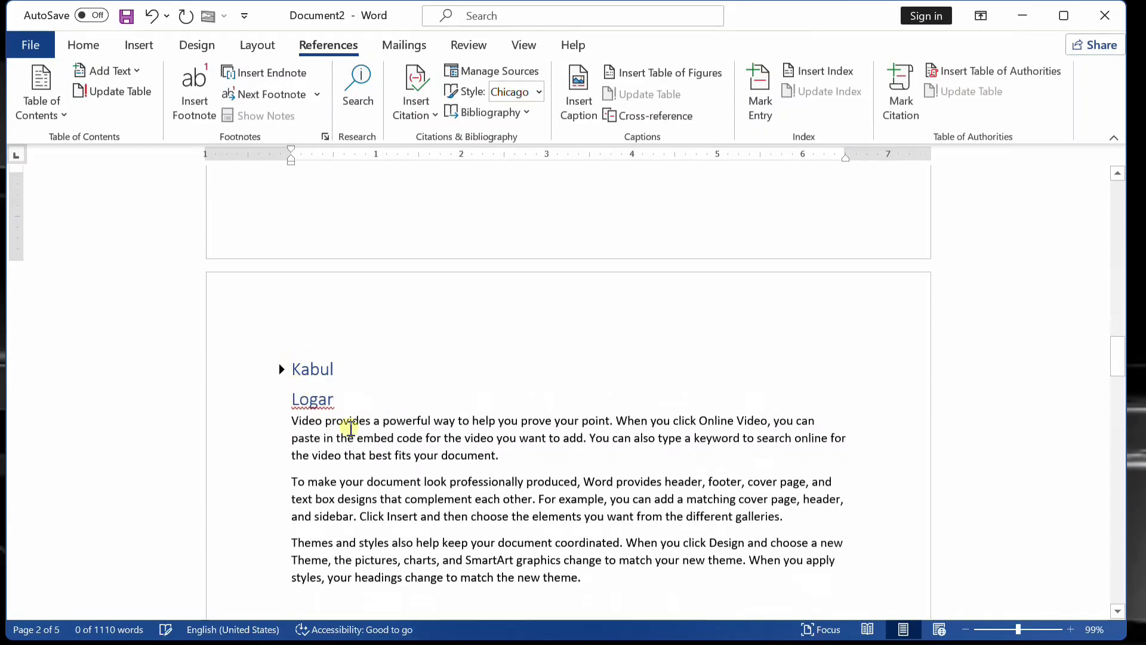
{"action": "key", "text": "ctrl+z"}
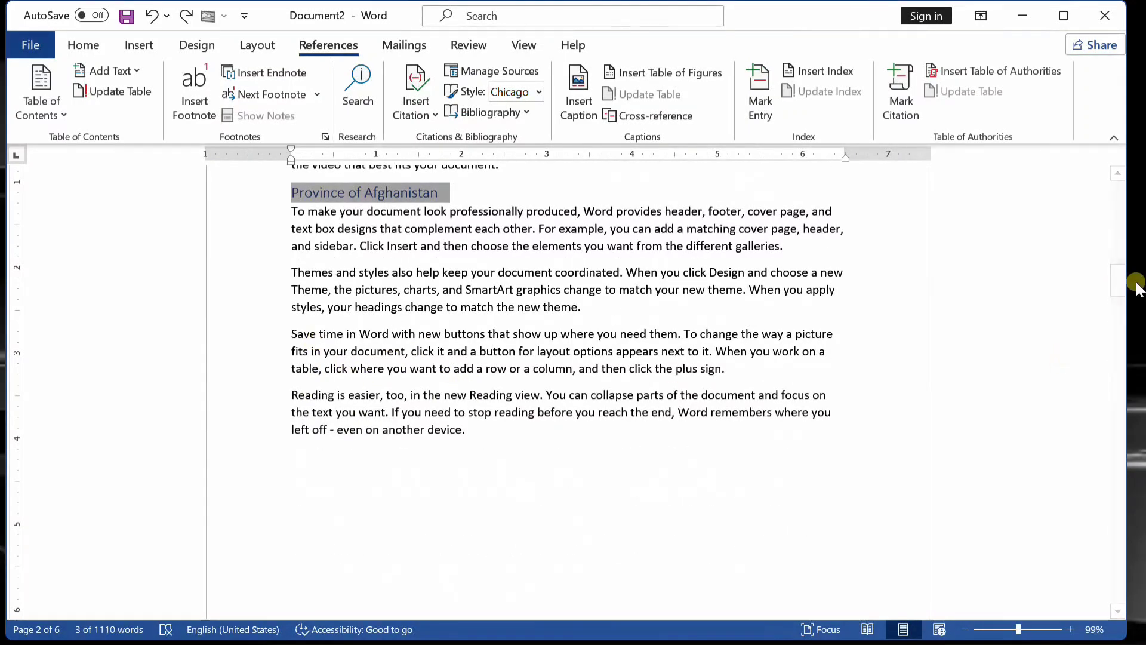
Insert a page break between the Kabul section and the Logar heading.
{"action": "left_click_drag", "start_coordinate": [1118, 280], "coordinate": [1121, 376]}
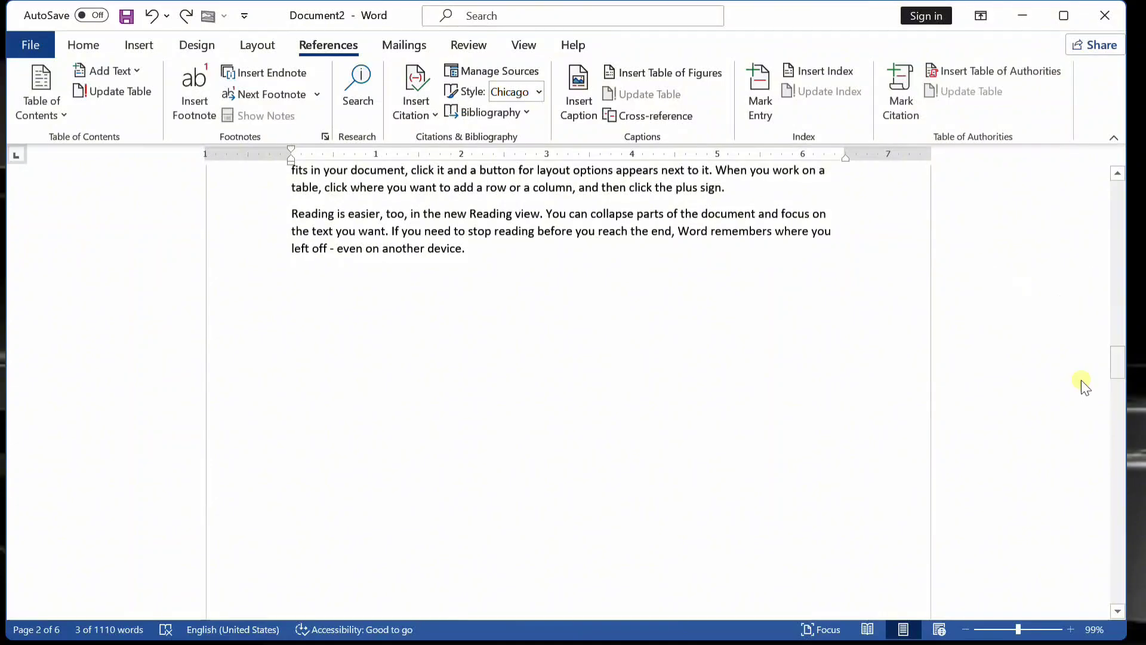
{"action": "left_click", "coordinate": [669, 424]}
{"action": "key", "text": "ctrl+Return"}
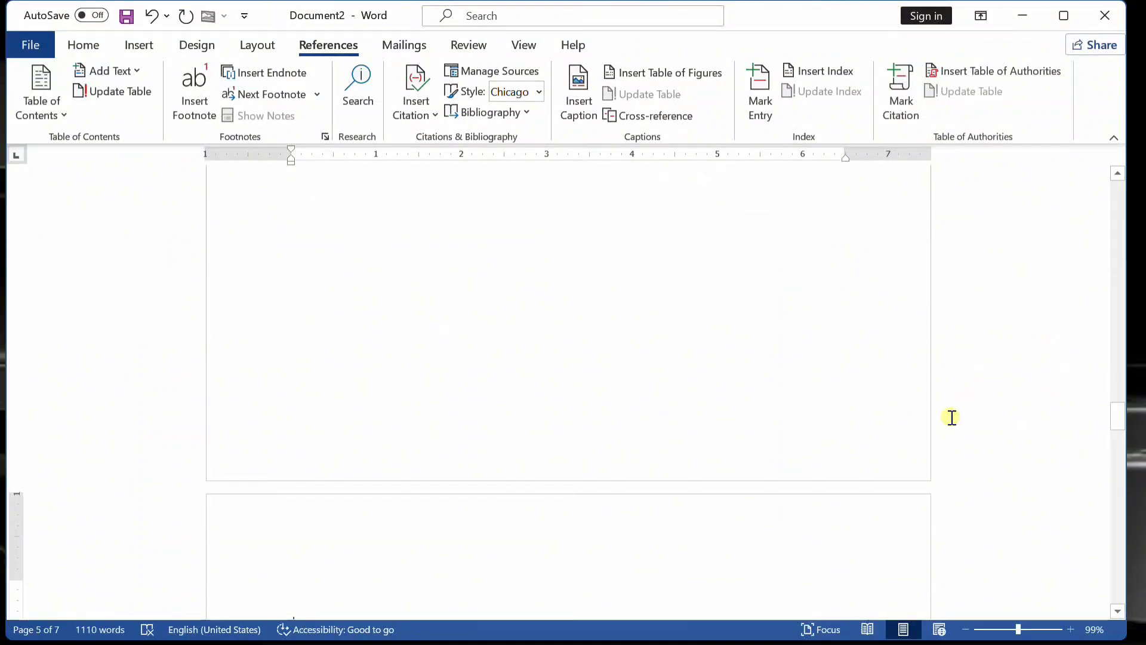
{"action": "left_click_drag", "start_coordinate": [1118, 422], "coordinate": [1121, 353]}
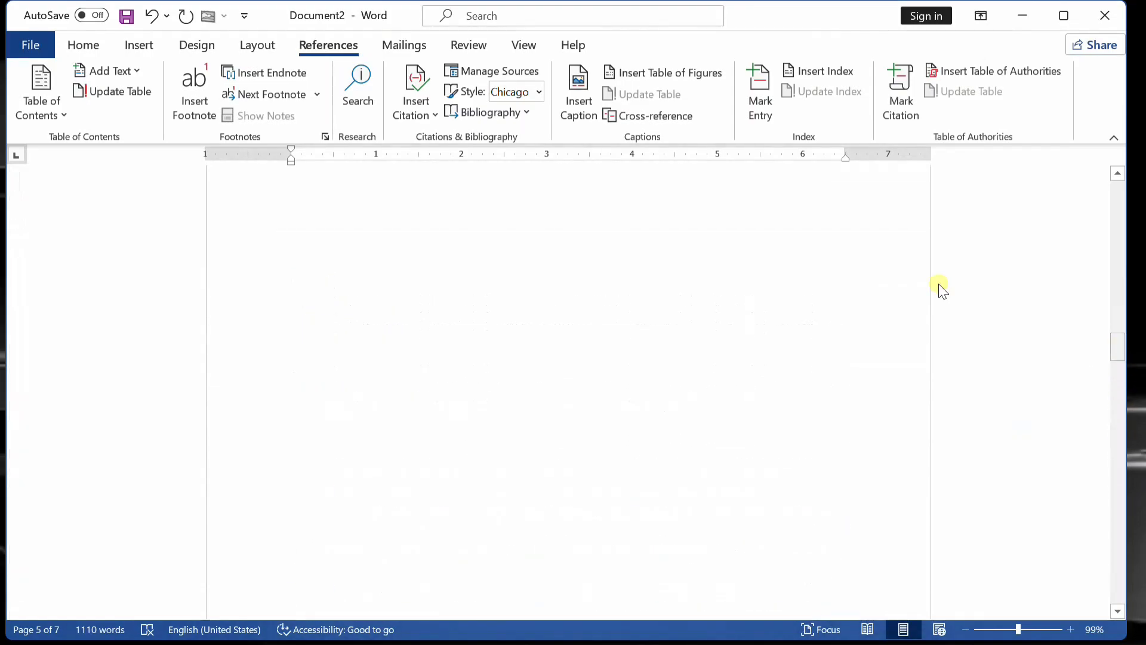
{"action": "left_click", "coordinate": [115, 93]}
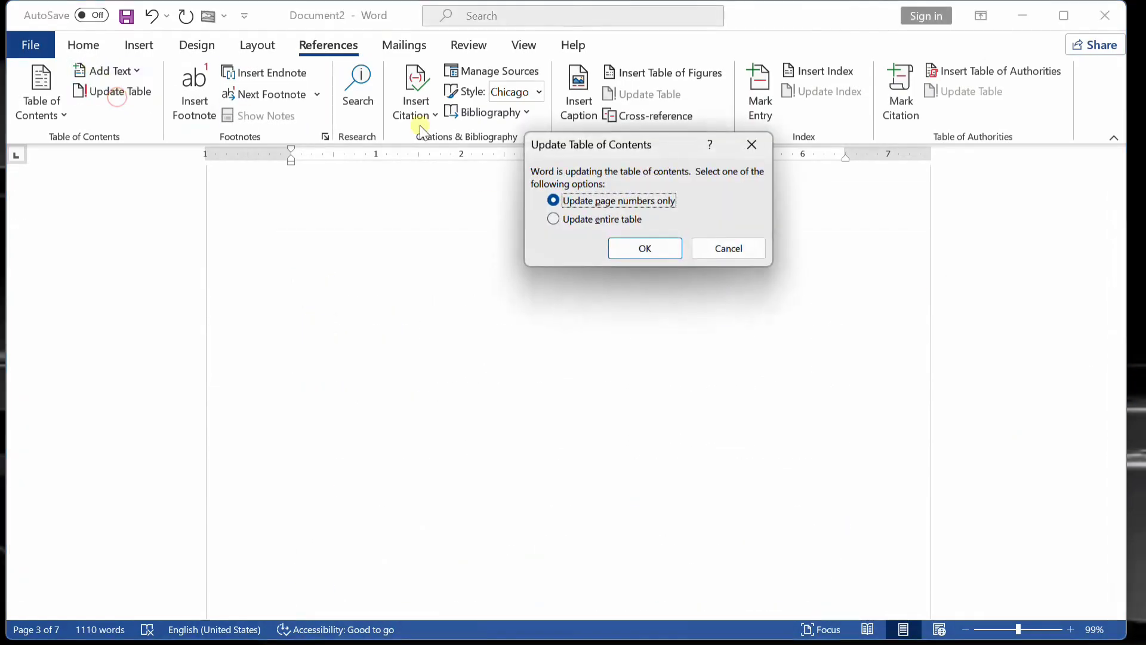
{"action": "left_click", "coordinate": [753, 143]}
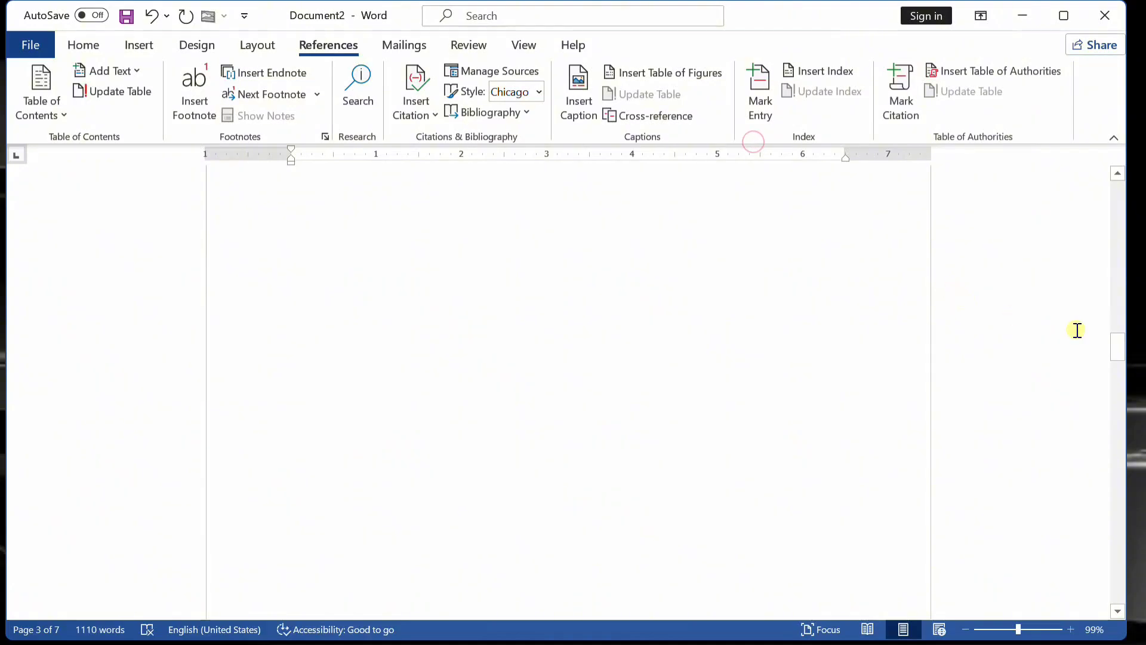
Update the table of contents on the first page with the Update page numbers only option.
{"action": "left_click_drag", "start_coordinate": [1121, 346], "coordinate": [1115, 186]}
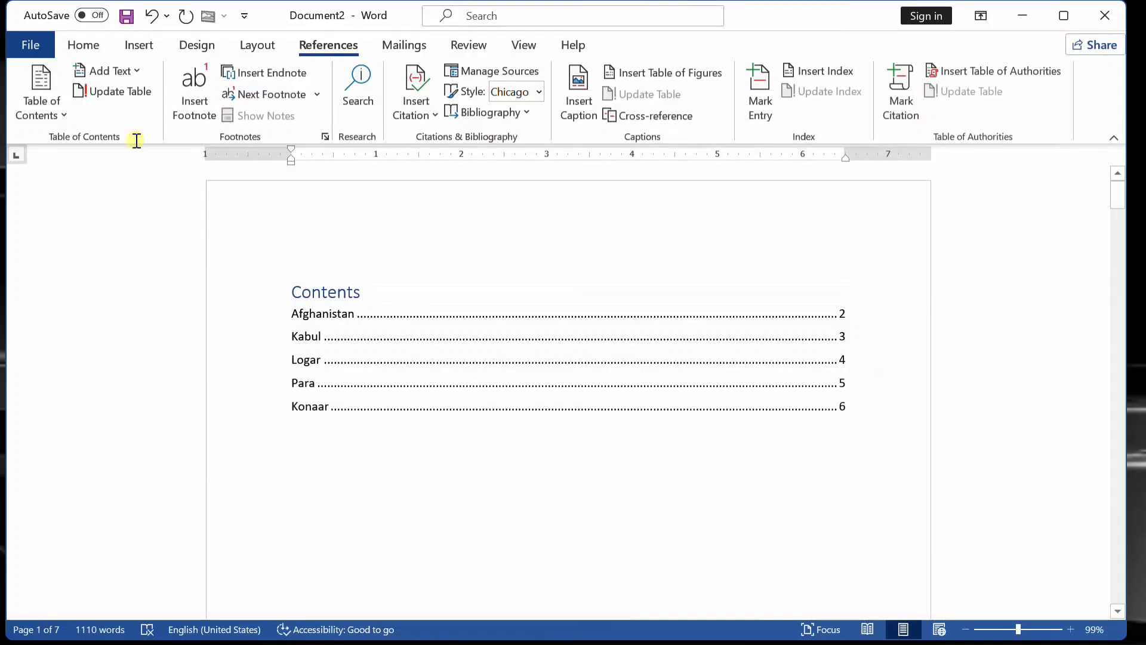
{"action": "left_click", "coordinate": [140, 92]}
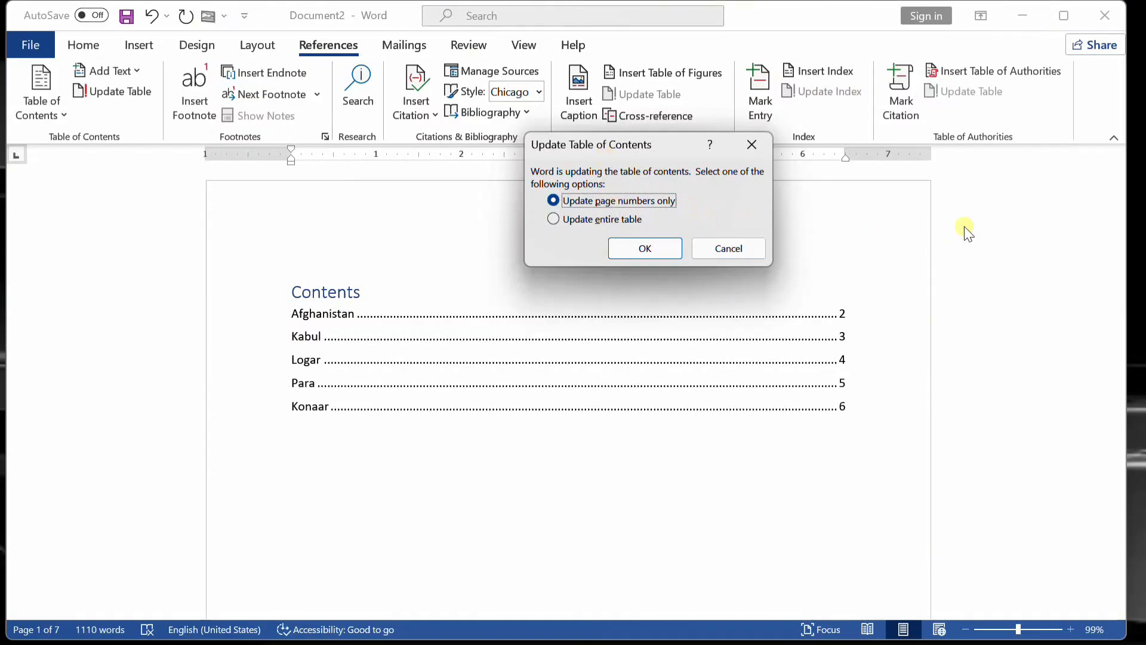
{"action": "left_click", "coordinate": [632, 248]}
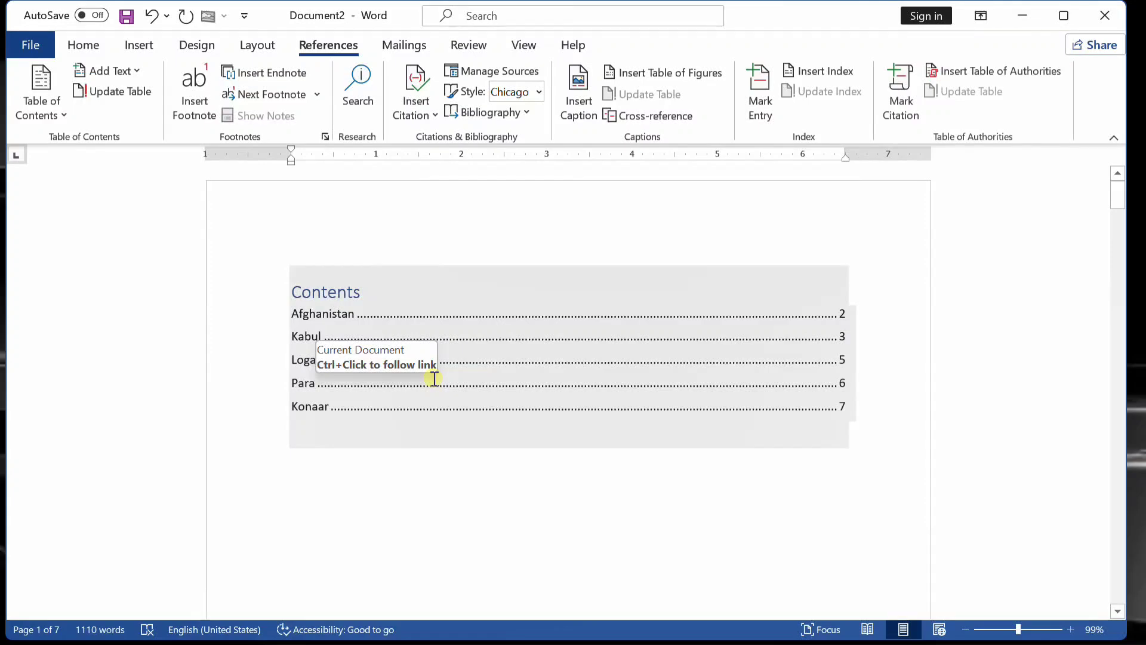
Update the table of contents again with the Update entire table option.
{"action": "left_click", "coordinate": [123, 91]}
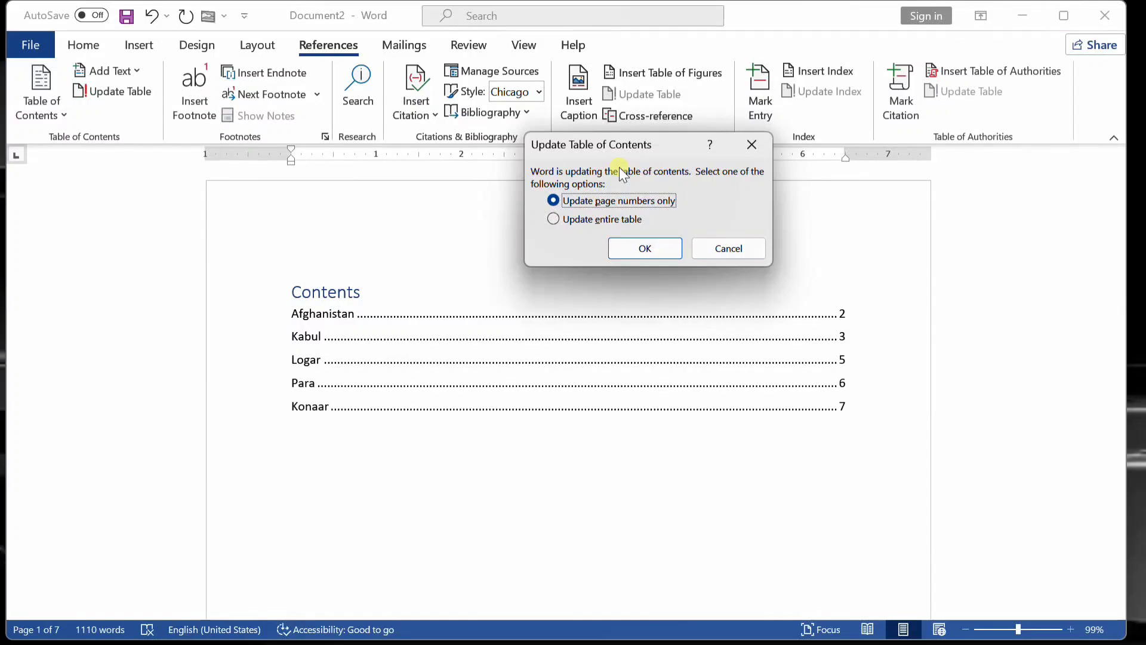
{"action": "left_click", "coordinate": [624, 217]}
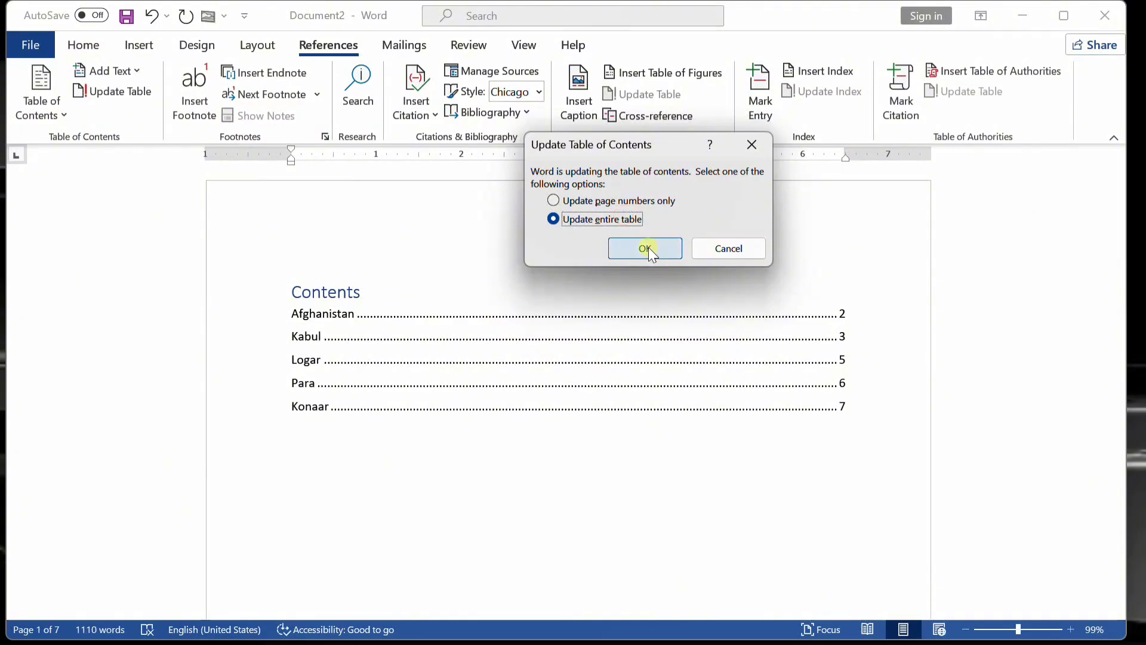
{"action": "left_click", "coordinate": [648, 247]}
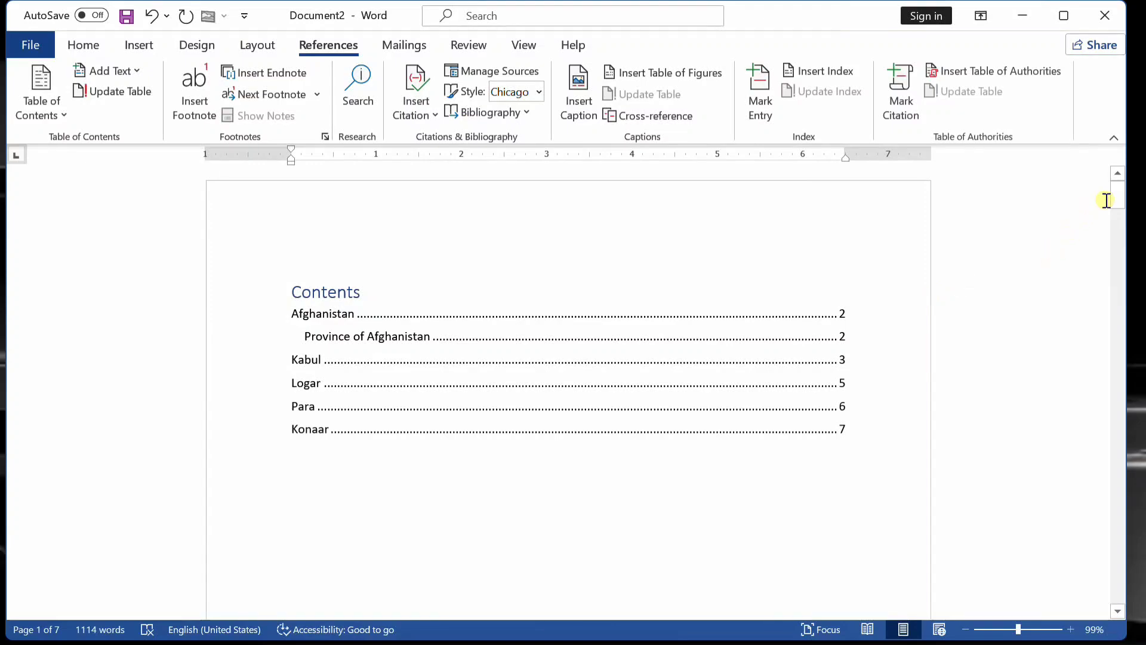
Add a blank line below the "Province of Afghanistan" heading on the Afghanistan page.
{"action": "left_click_drag", "start_coordinate": [1118, 194], "coordinate": [1119, 247]}
{"action": "left_click", "coordinate": [471, 477]}
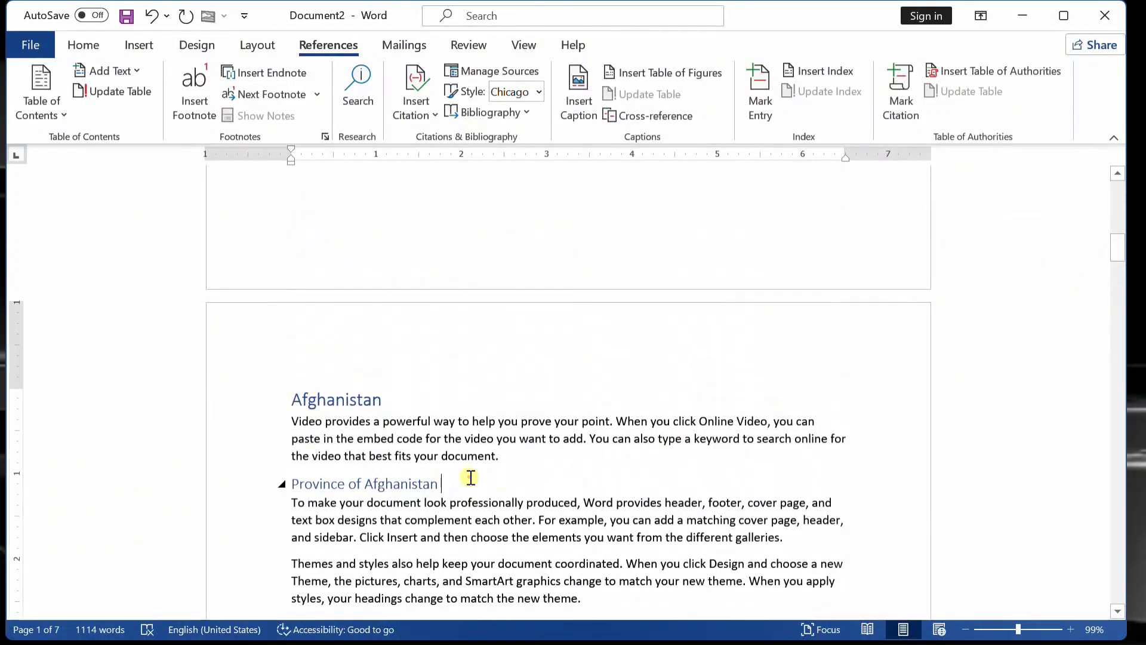
{"action": "key", "text": "Return"}
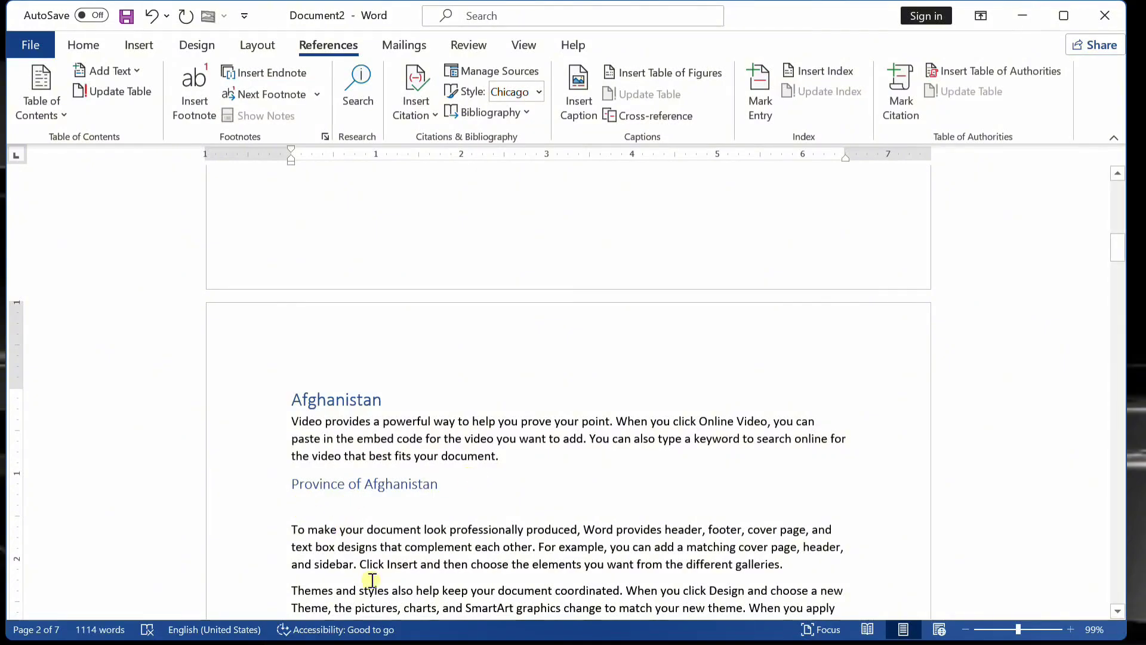
Add the line "What is province" after the first paragraph under "Province of Afghanistan".
{"action": "left_click", "coordinate": [795, 576]}
{"action": "key", "text": "Return"}
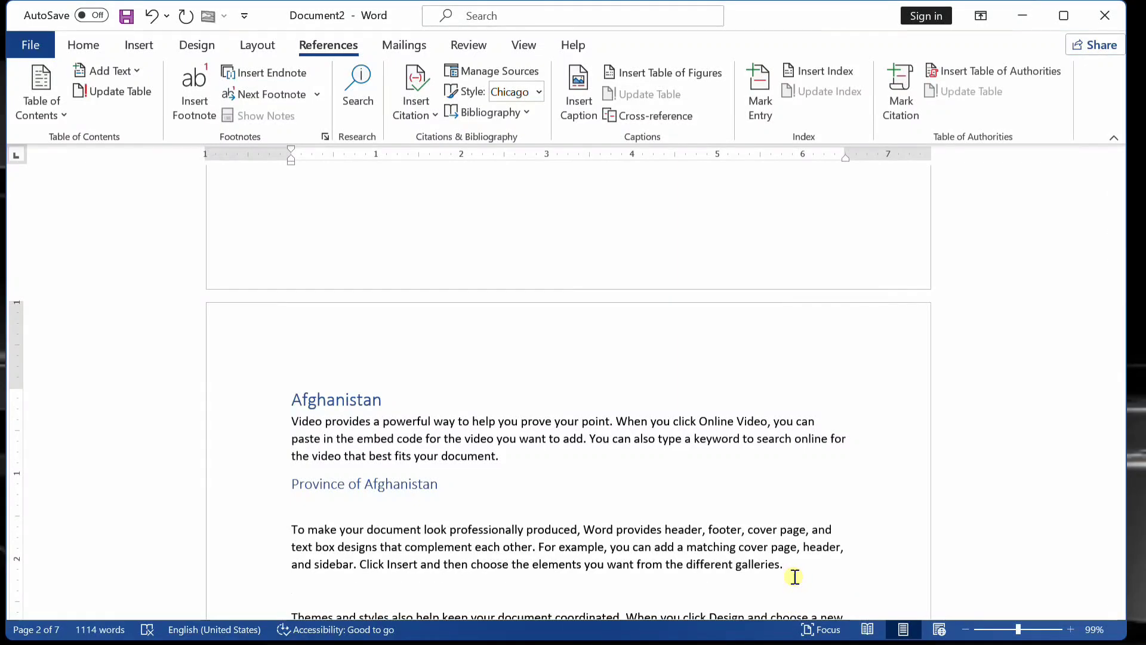
{"action": "type", "text": "What is "}
{"action": "type", "text": "provicne"}
{"action": "key", "text": "BackSpace"}
{"action": "key", "text": "BackSpace"}
{"action": "key", "text": "BackSpace"}
{"action": "type", "text": "nce"}
Apply the Heading 3 style to the "What is province" line.
{"action": "left_click", "coordinate": [327, 590]}
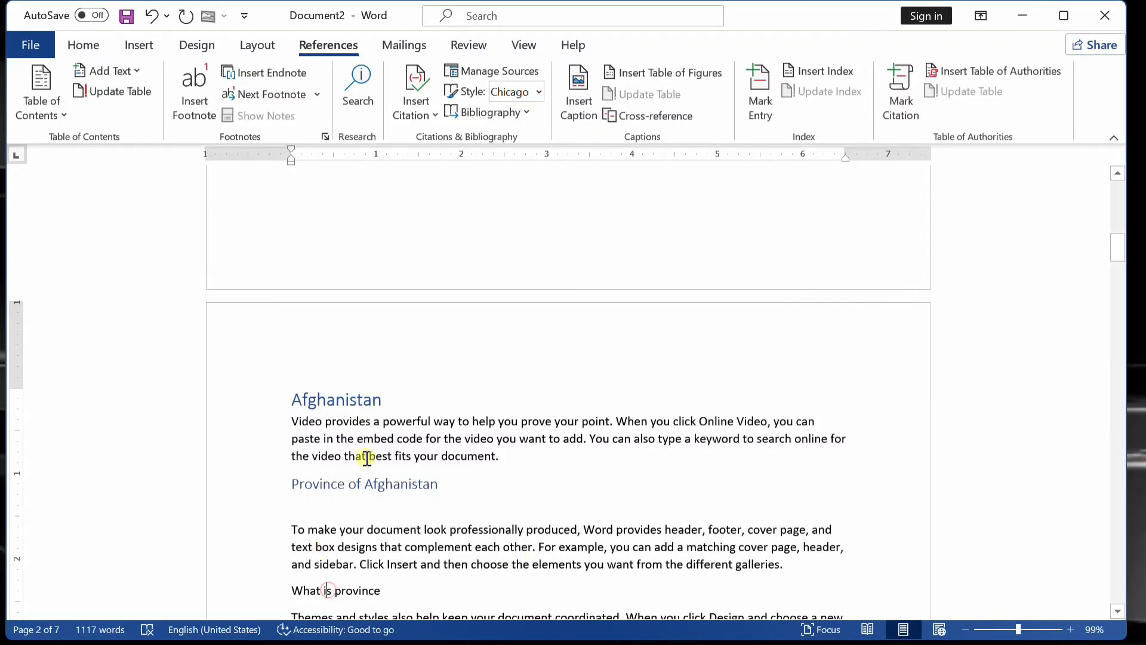
{"action": "left_click_drag", "start_coordinate": [286, 581], "coordinate": [362, 593]}
{"action": "left_click", "coordinate": [290, 591]}
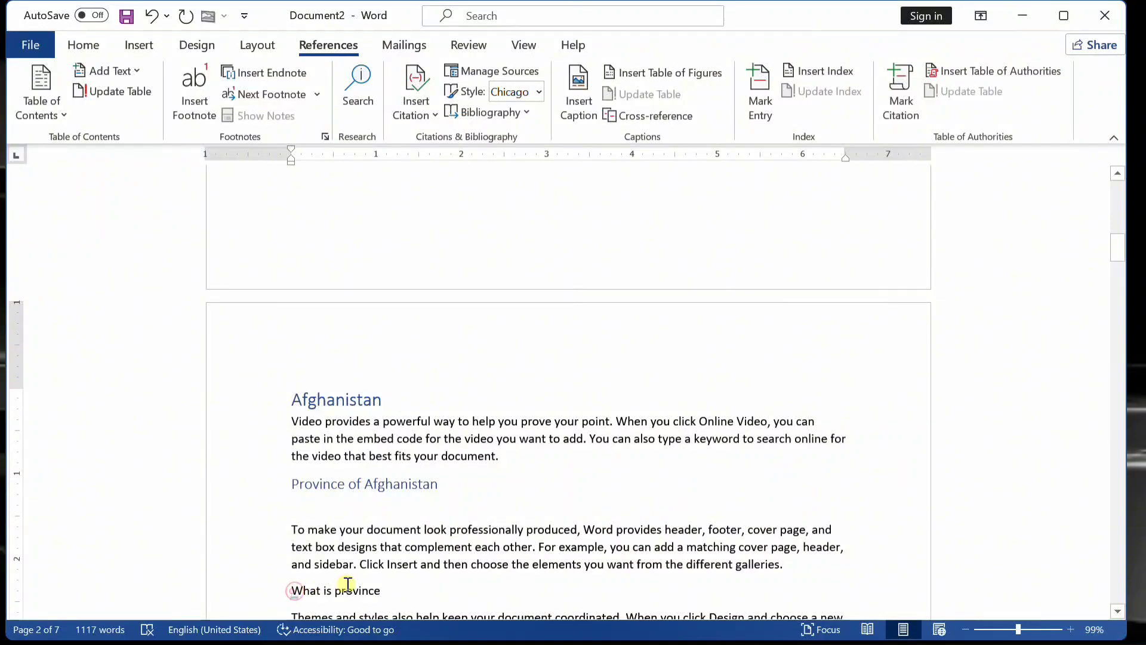
{"action": "left_click_drag", "start_coordinate": [292, 591], "coordinate": [400, 587]}
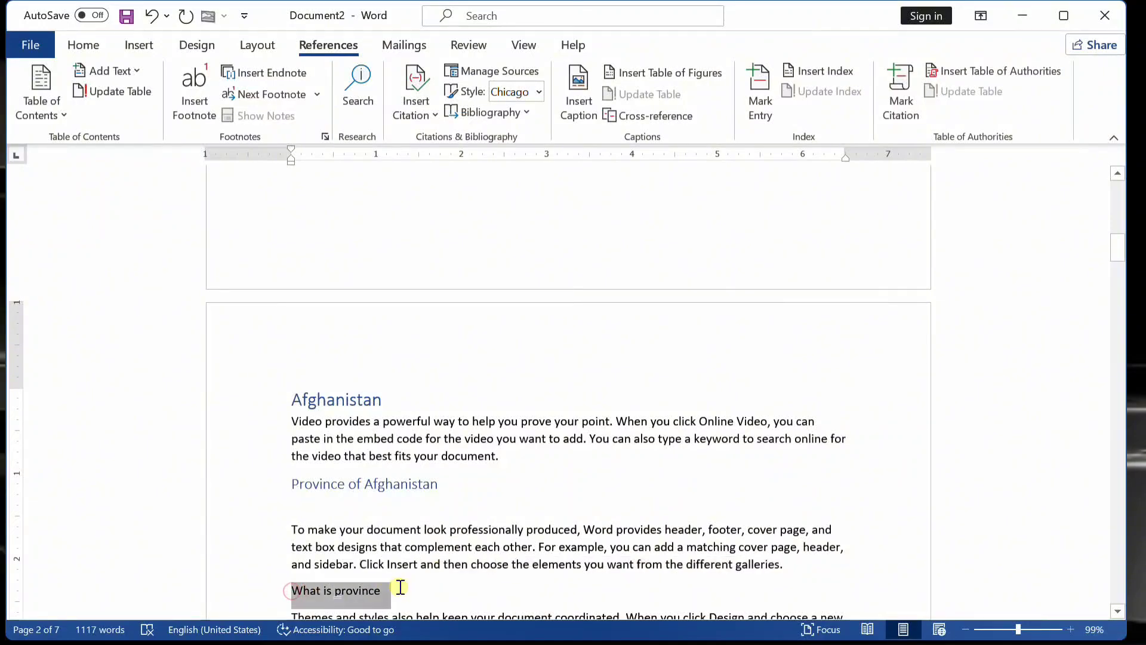
{"action": "left_click", "coordinate": [94, 43]}
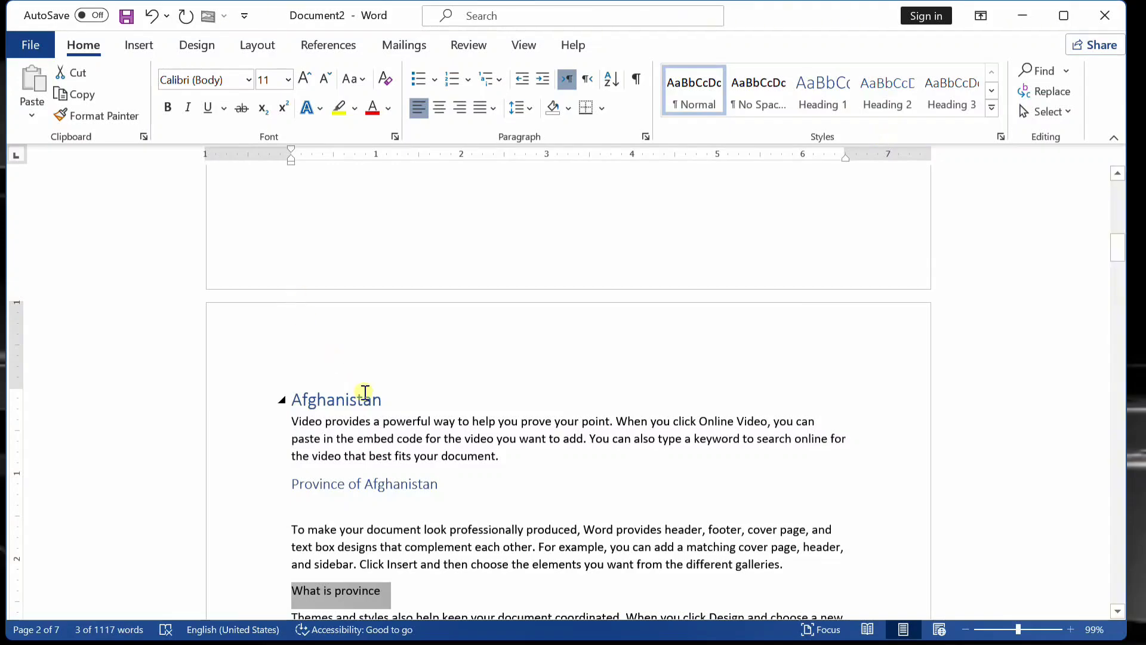
{"action": "mouse_move", "coordinate": [353, 399]}
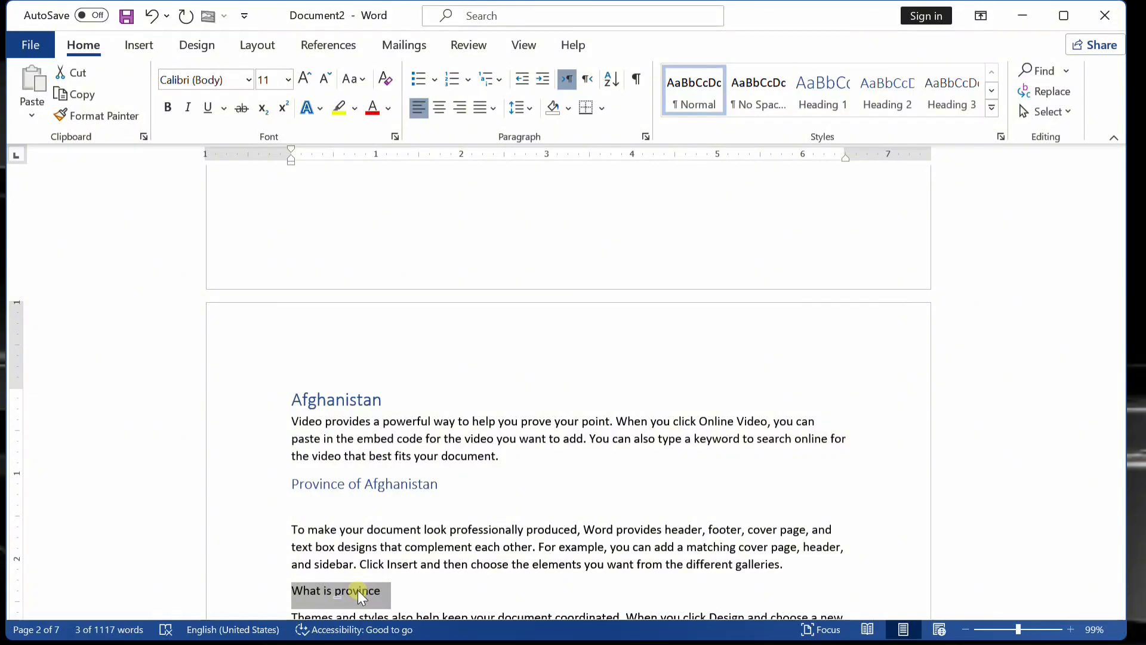
{"action": "left_click", "coordinate": [992, 107]}
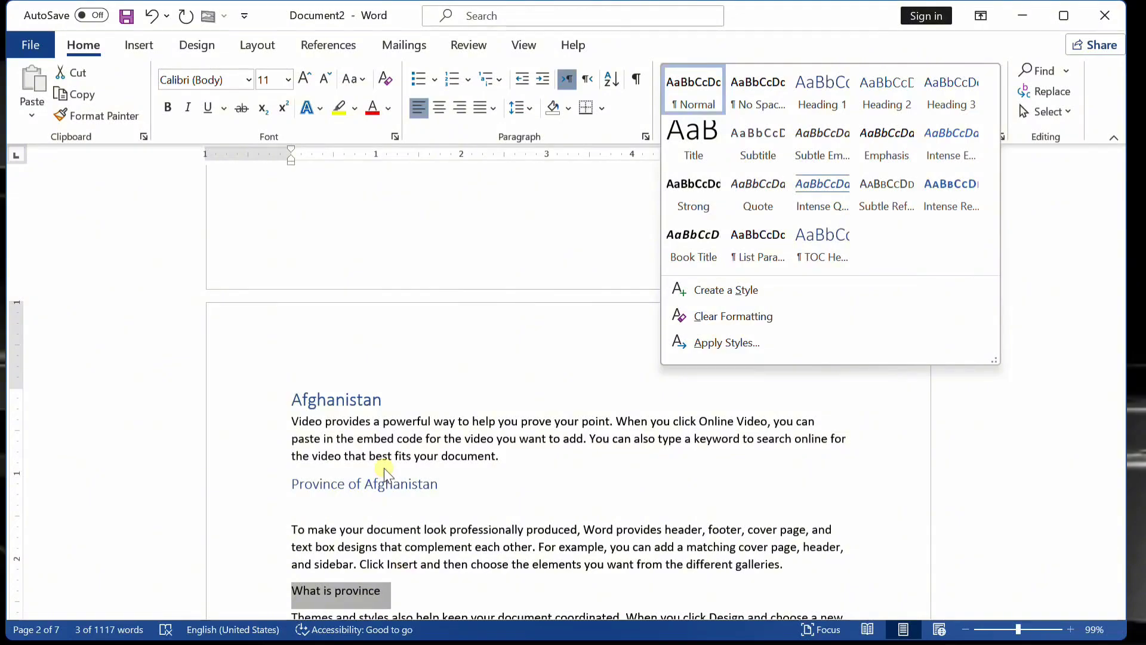
{"action": "left_click", "coordinate": [977, 81]}
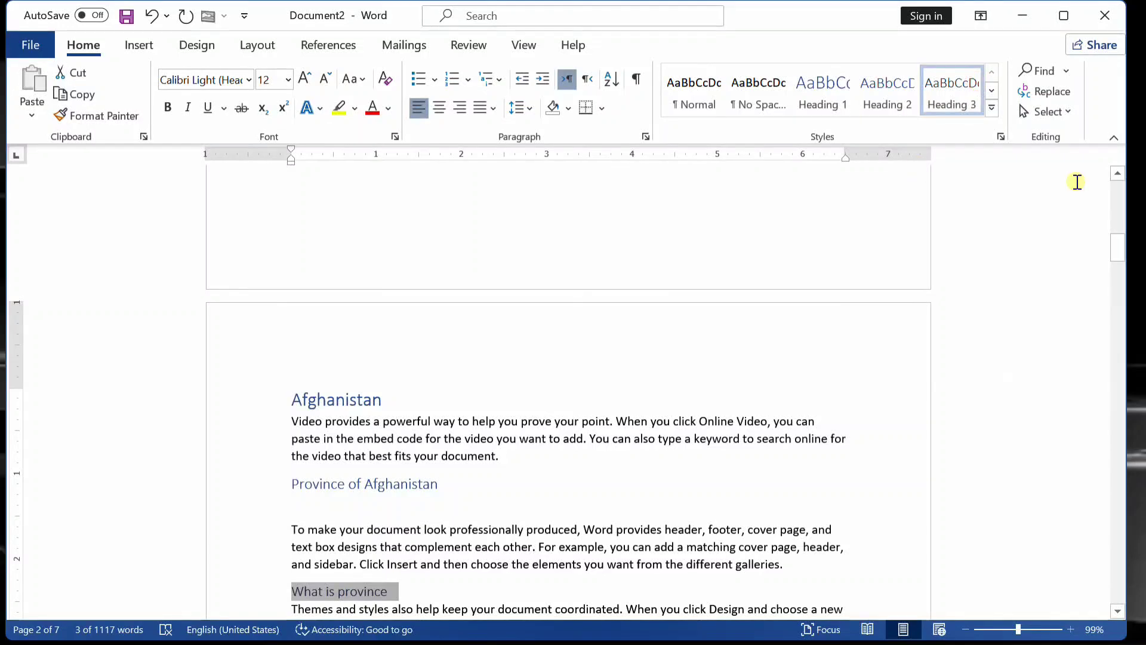
Update the entire table of contents to include the "What is province" subheading.
{"action": "left_click_drag", "start_coordinate": [1119, 237], "coordinate": [1119, 185]}
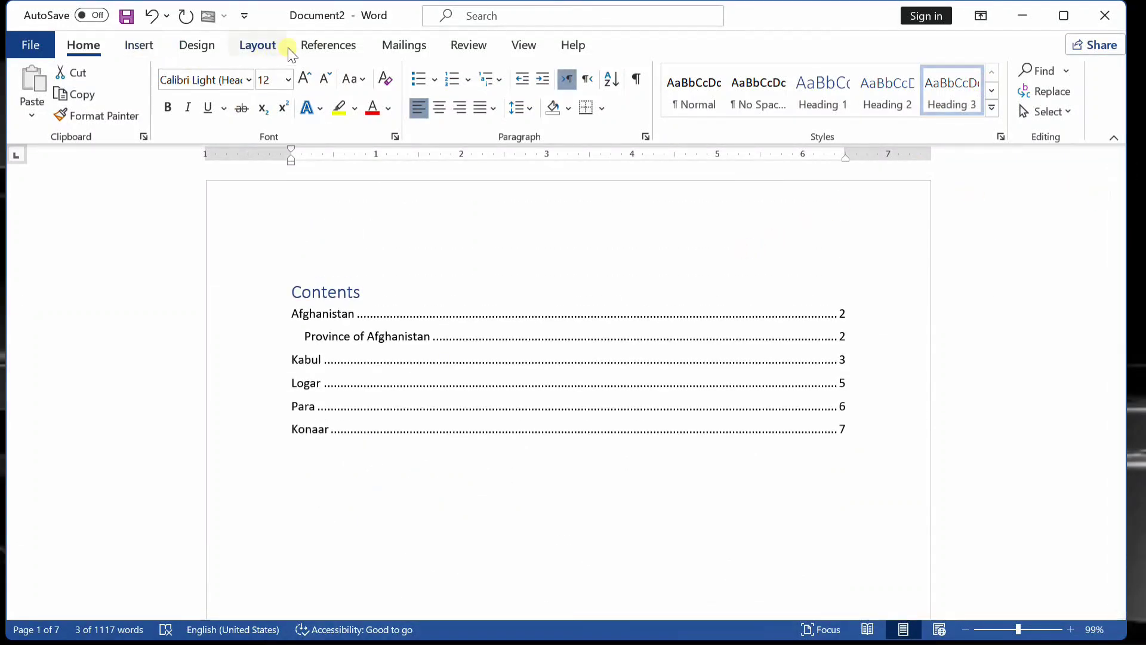
{"action": "left_click", "coordinate": [315, 47]}
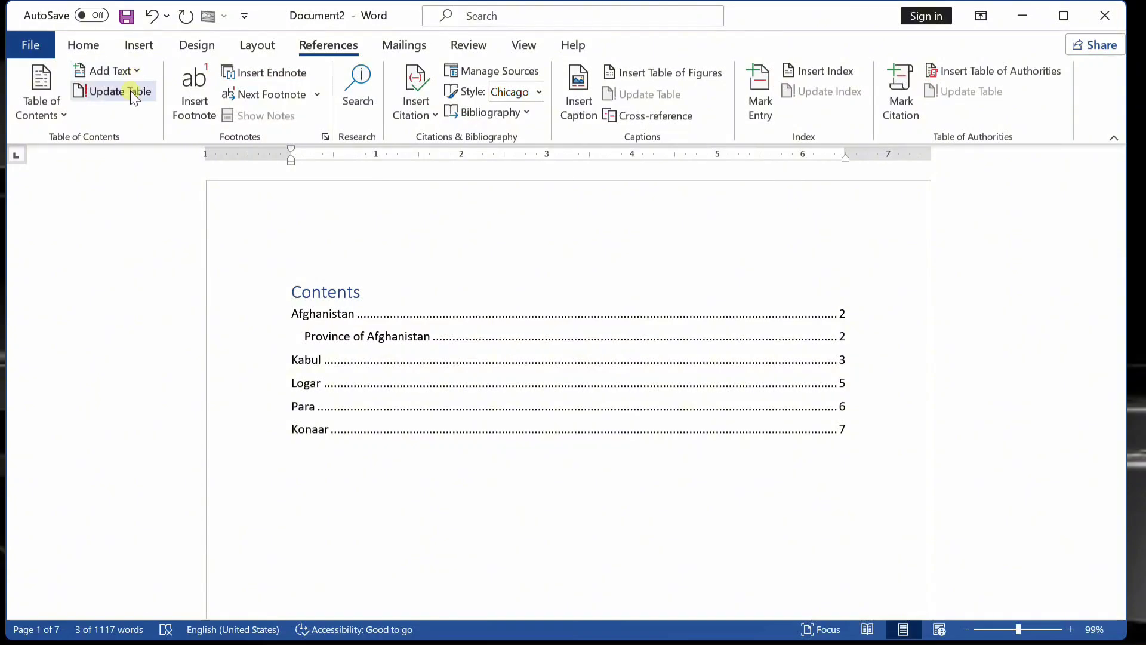
{"action": "left_click", "coordinate": [130, 91]}
{"action": "left_click", "coordinate": [575, 222]}
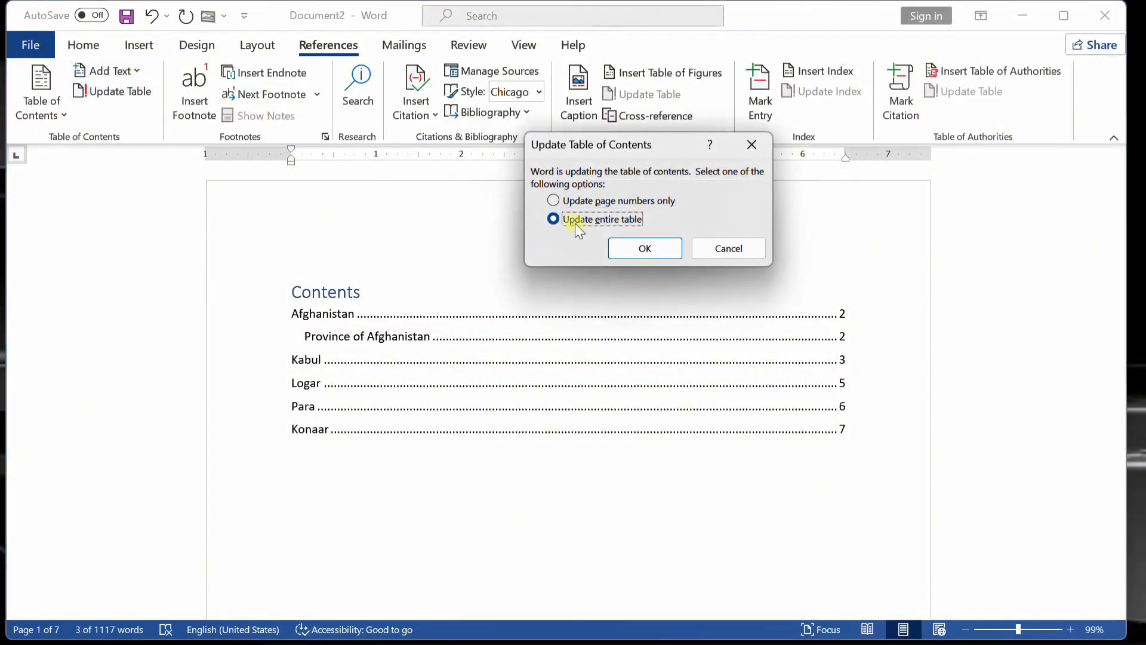
{"action": "left_click", "coordinate": [639, 248]}
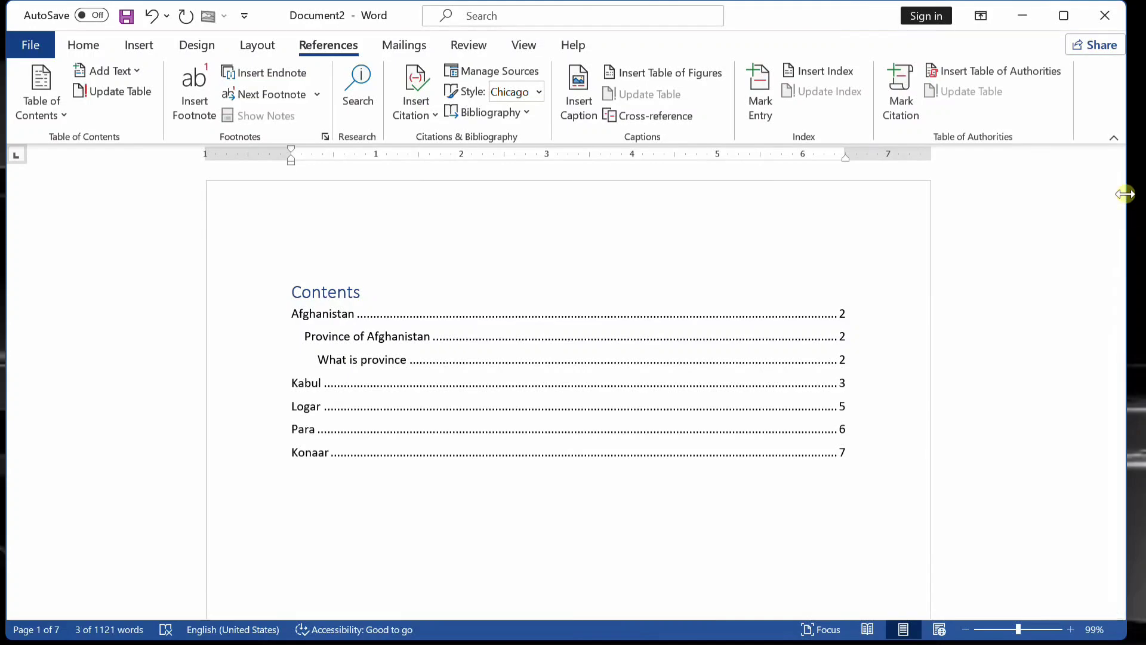
{"action": "left_click_drag", "start_coordinate": [1118, 191], "coordinate": [1118, 254]}
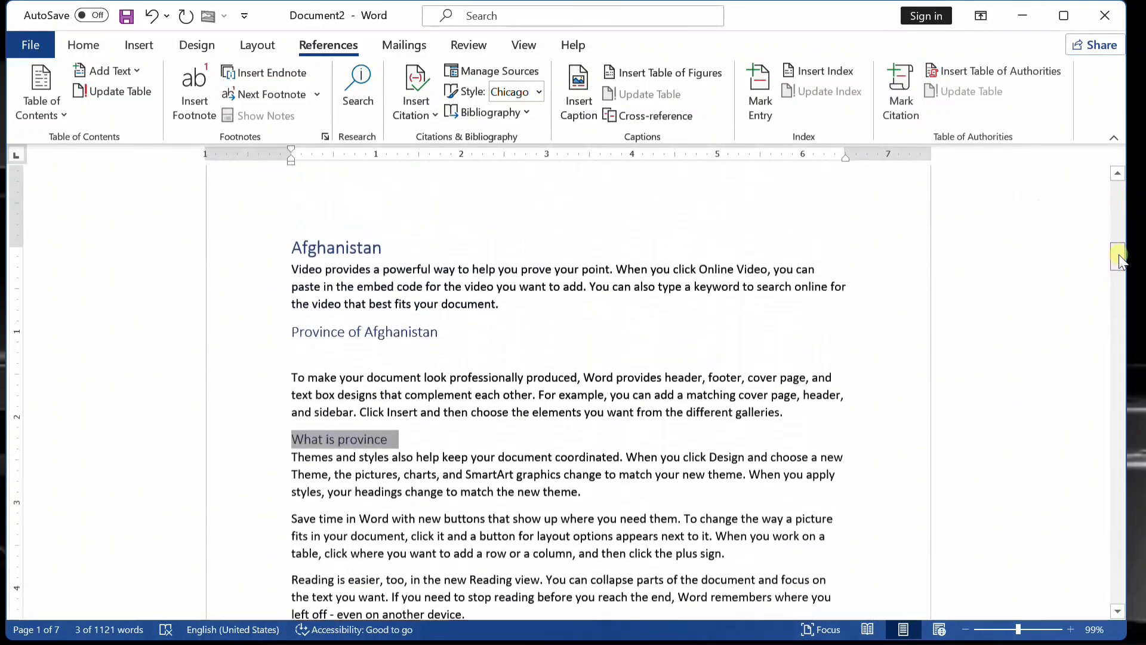
{"action": "left_click", "coordinate": [411, 426]}
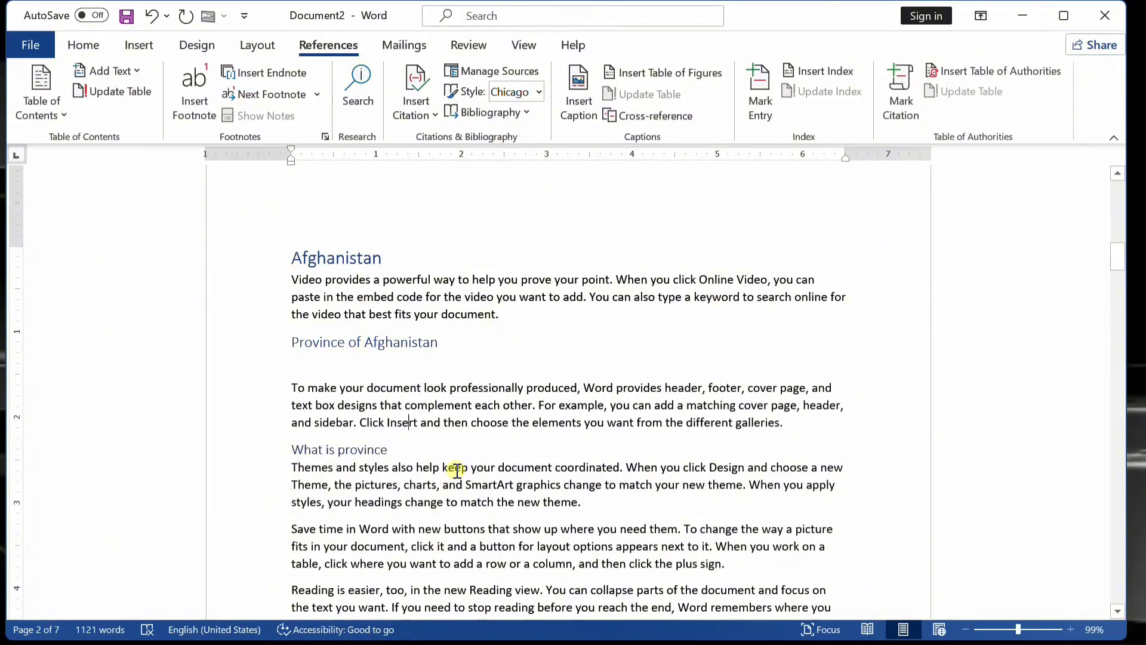
Add the line "Kabul province" after the first paragraph under the "What is province" subheading.
{"action": "left_click", "coordinate": [401, 451]}
{"action": "left_click", "coordinate": [598, 505]}
{"action": "key", "text": "Return"}
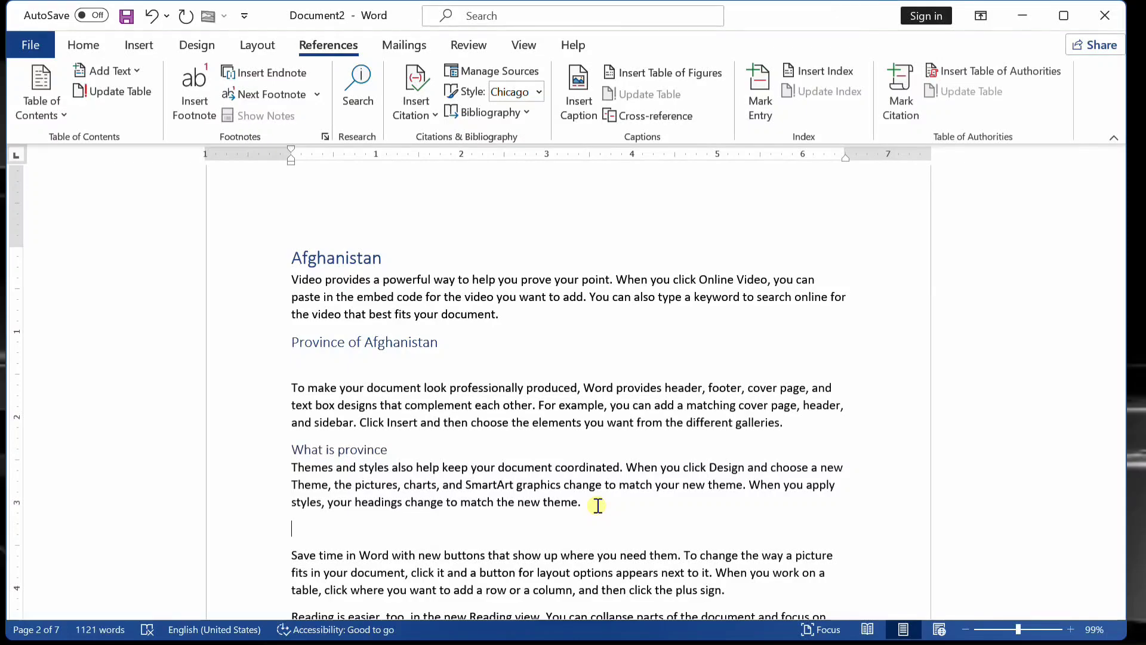
{"action": "type", "text": "kabul proo"}
{"action": "key", "text": "BackSpace"}
{"action": "type", "text": "vince"}
Apply the Heading 4 style to the "Kabul province" line.
{"action": "left_click_drag", "start_coordinate": [368, 530], "coordinate": [284, 525]}
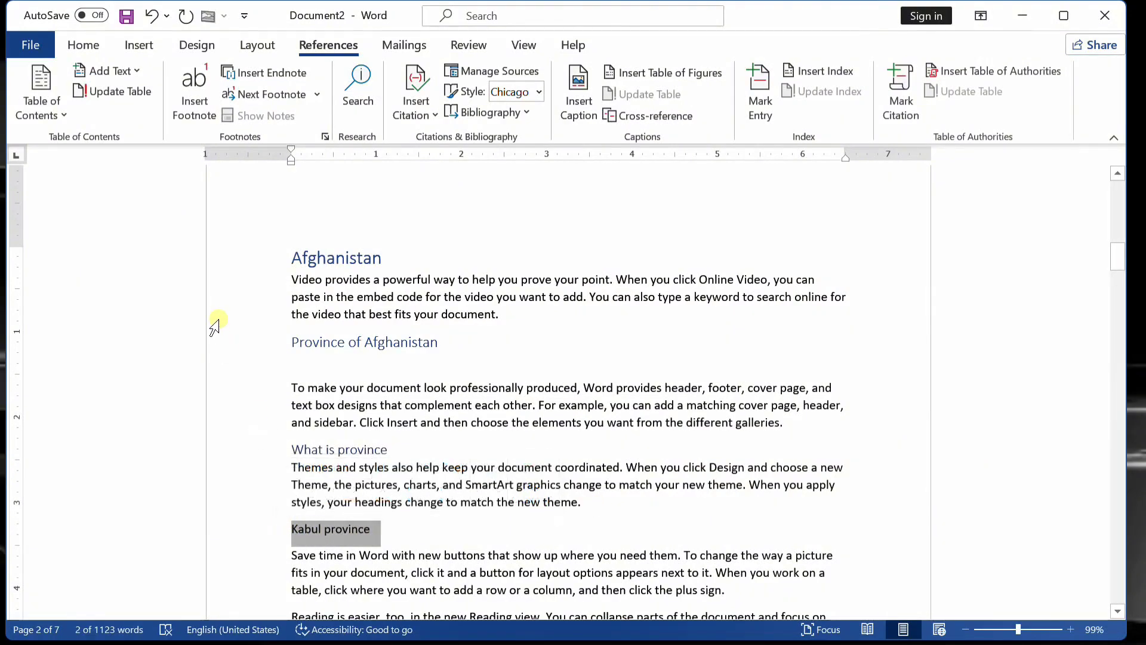
{"action": "left_click", "coordinate": [109, 70]}
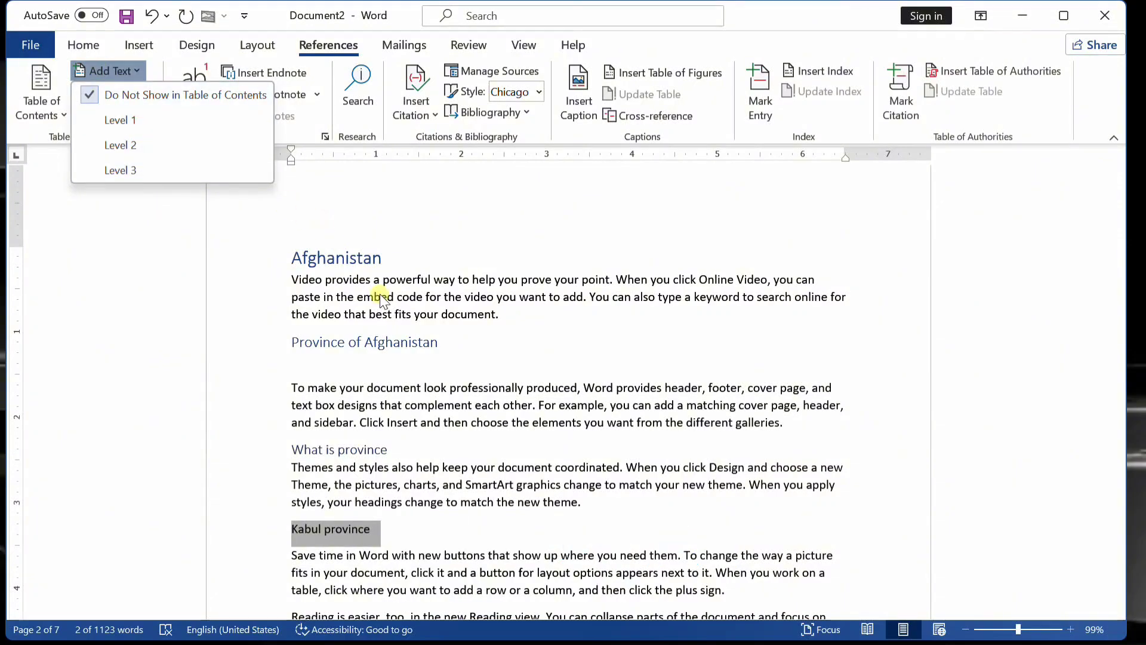
{"action": "left_click", "coordinate": [91, 37]}
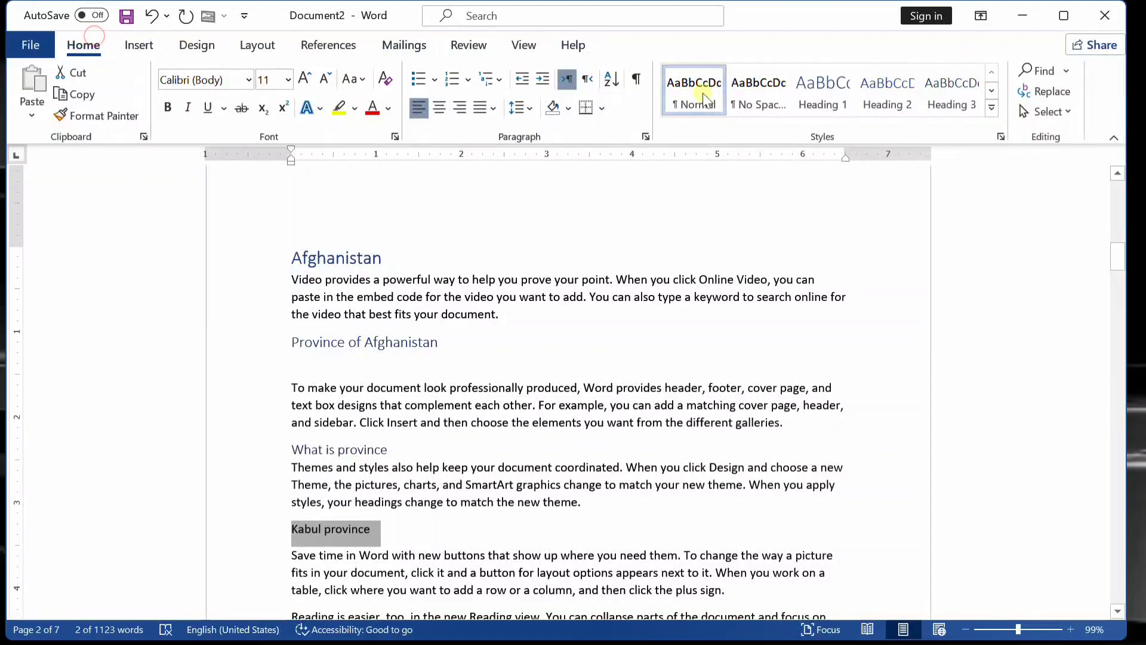
{"action": "left_click", "coordinate": [991, 108]}
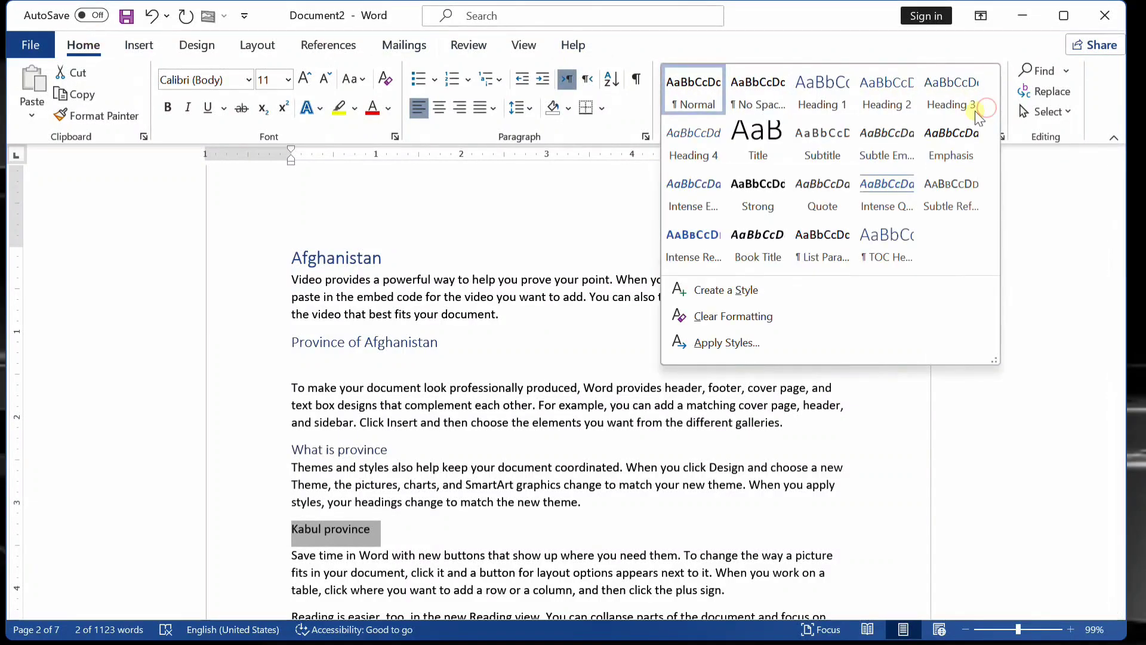
{"action": "left_click", "coordinate": [705, 151]}
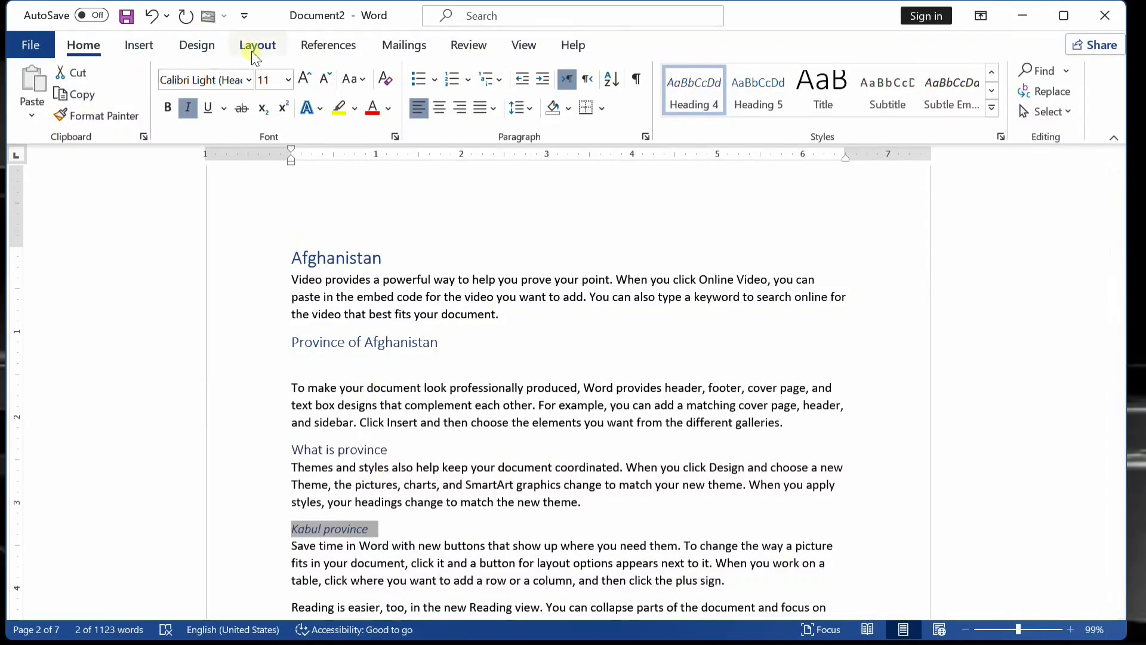
Try to add the "Kabul province" heading to the contents list by updating the entire table of contents twice.
{"action": "left_click", "coordinate": [326, 53]}
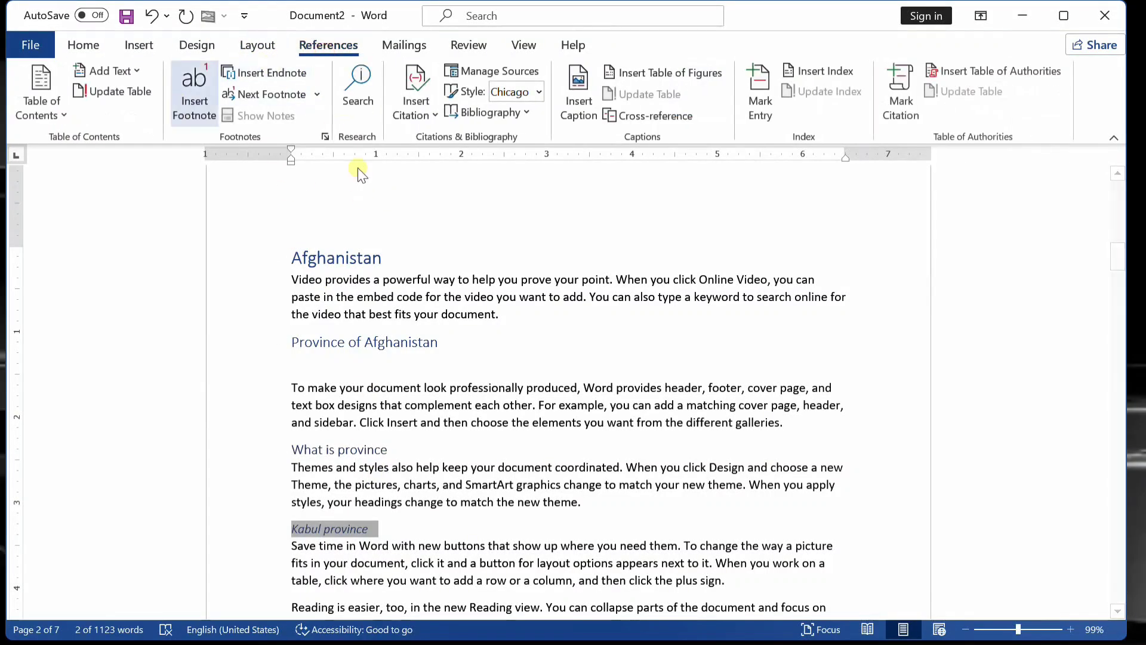
{"action": "left_click_drag", "start_coordinate": [1117, 258], "coordinate": [1118, 217]}
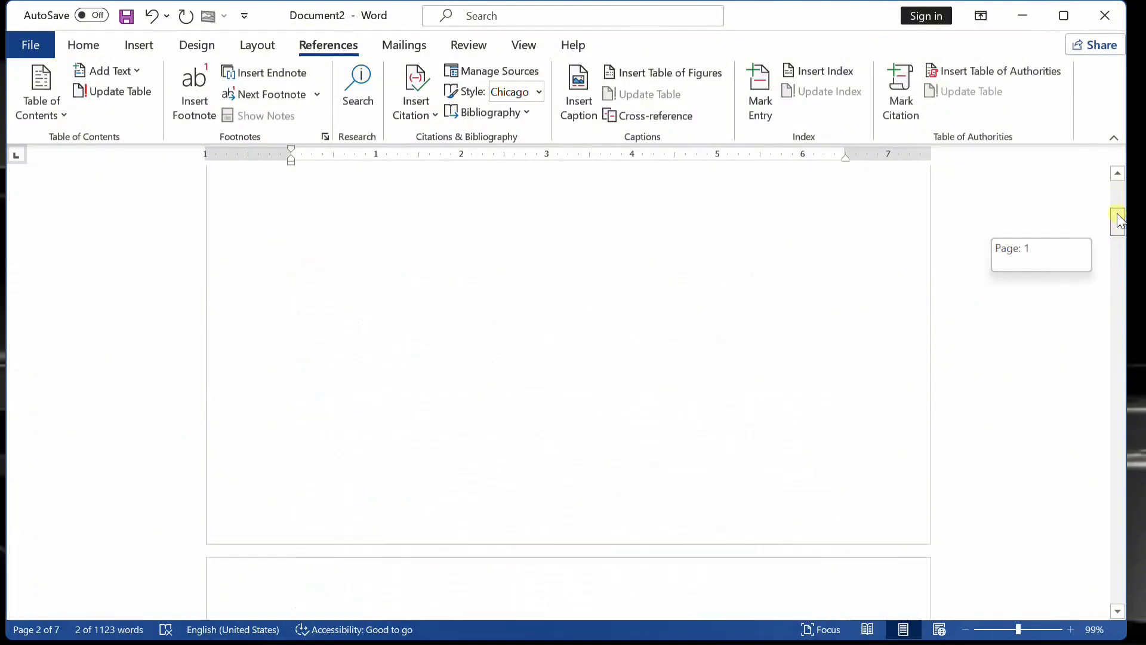
{"action": "left_click", "coordinate": [126, 91]}
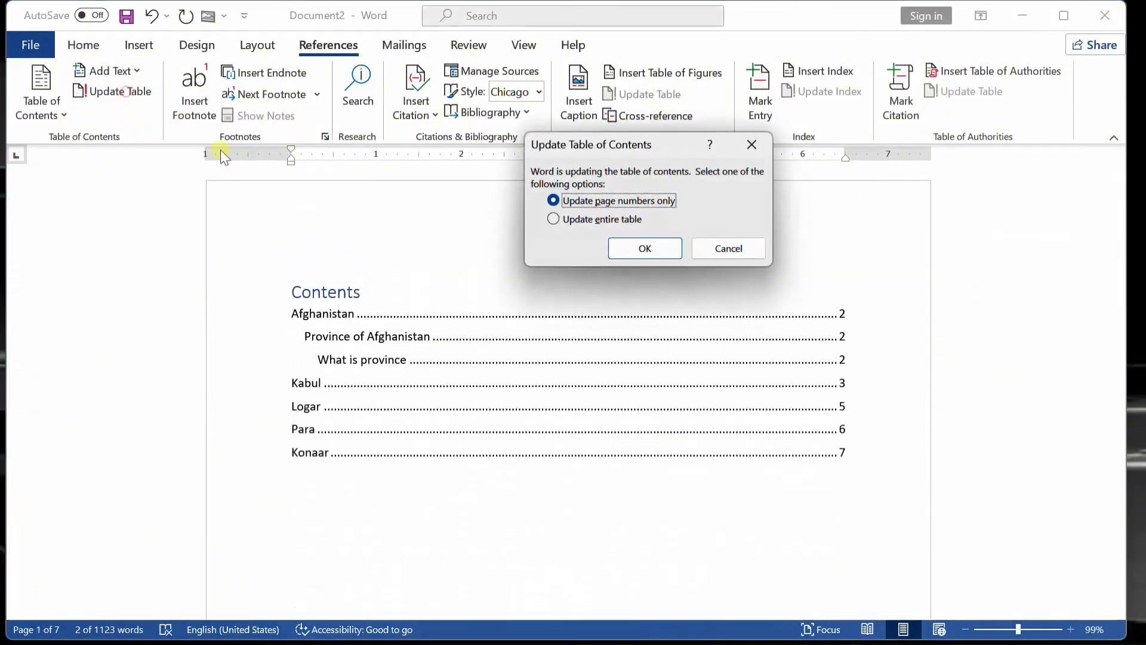
{"action": "left_click", "coordinate": [593, 221]}
{"action": "left_click", "coordinate": [667, 246]}
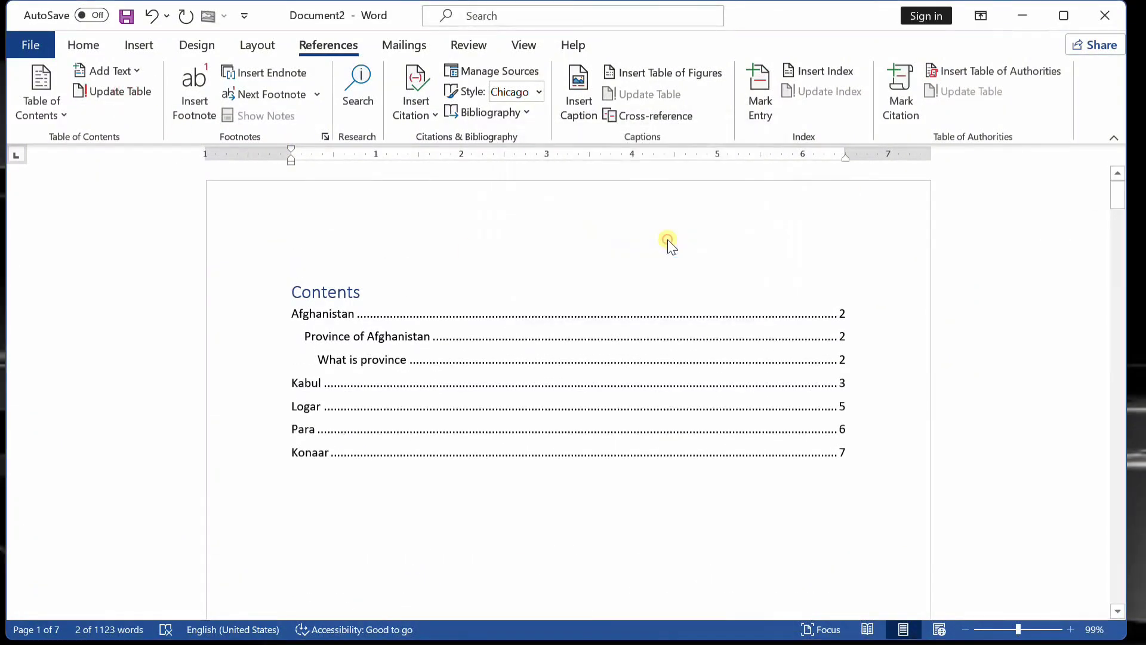
{"action": "left_click", "coordinate": [127, 91]}
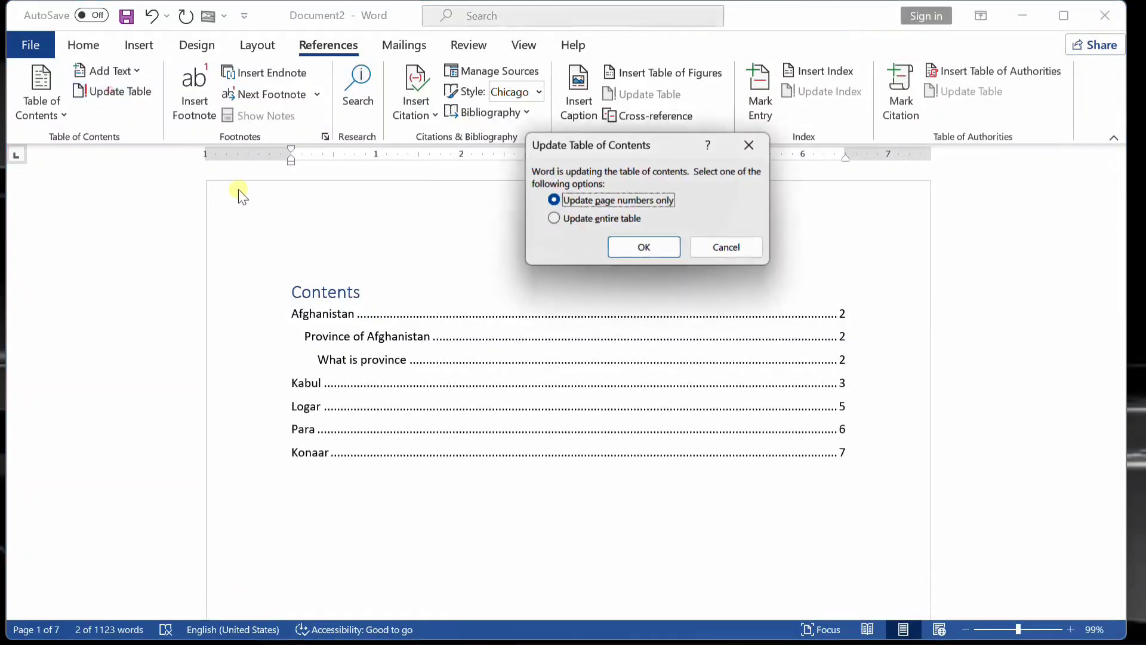
{"action": "left_click", "coordinate": [599, 224]}
{"action": "left_click", "coordinate": [645, 246]}
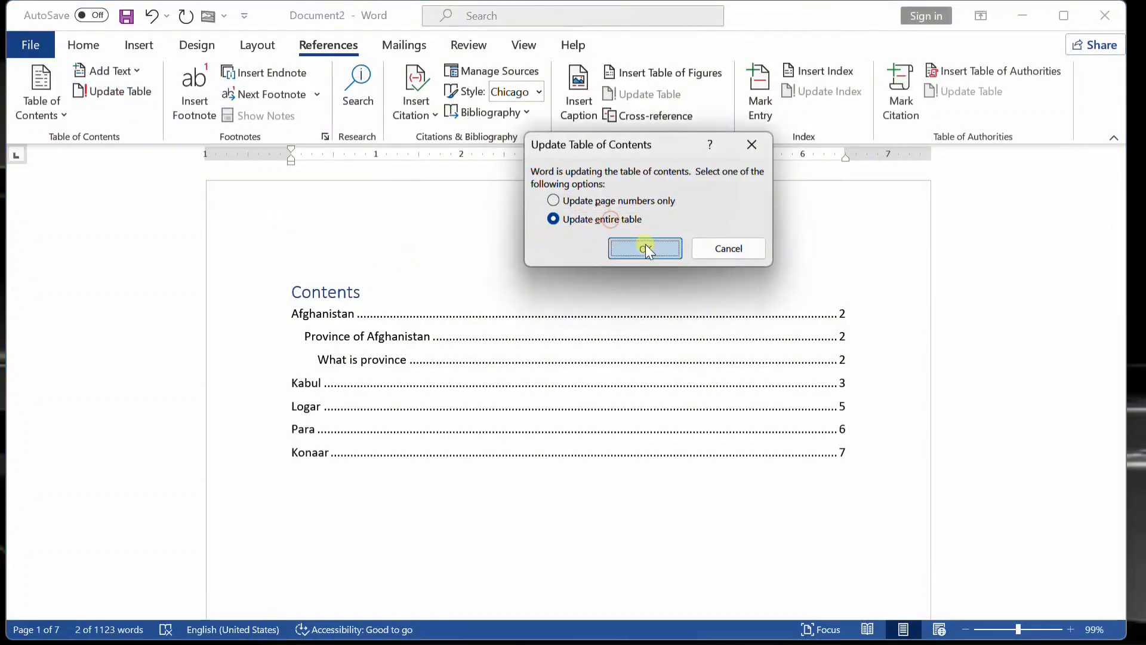
Place the cursor inside the table of contents and retry updating the entire table to include "Kabul province".
{"action": "left_click", "coordinate": [527, 342]}
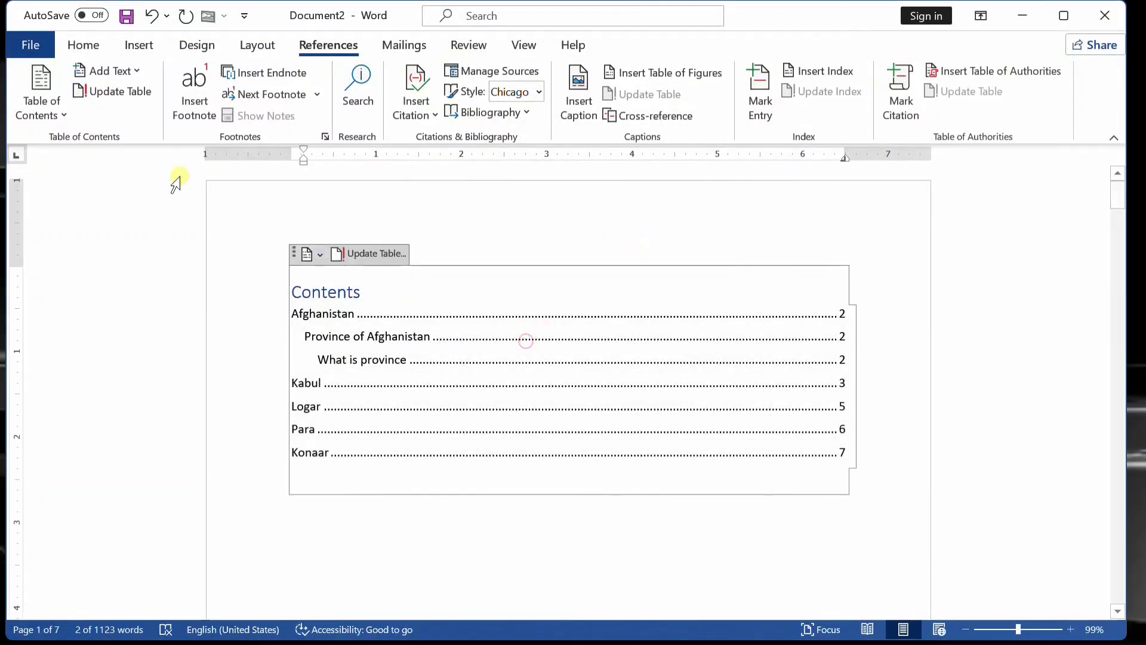
{"action": "left_click", "coordinate": [106, 83]}
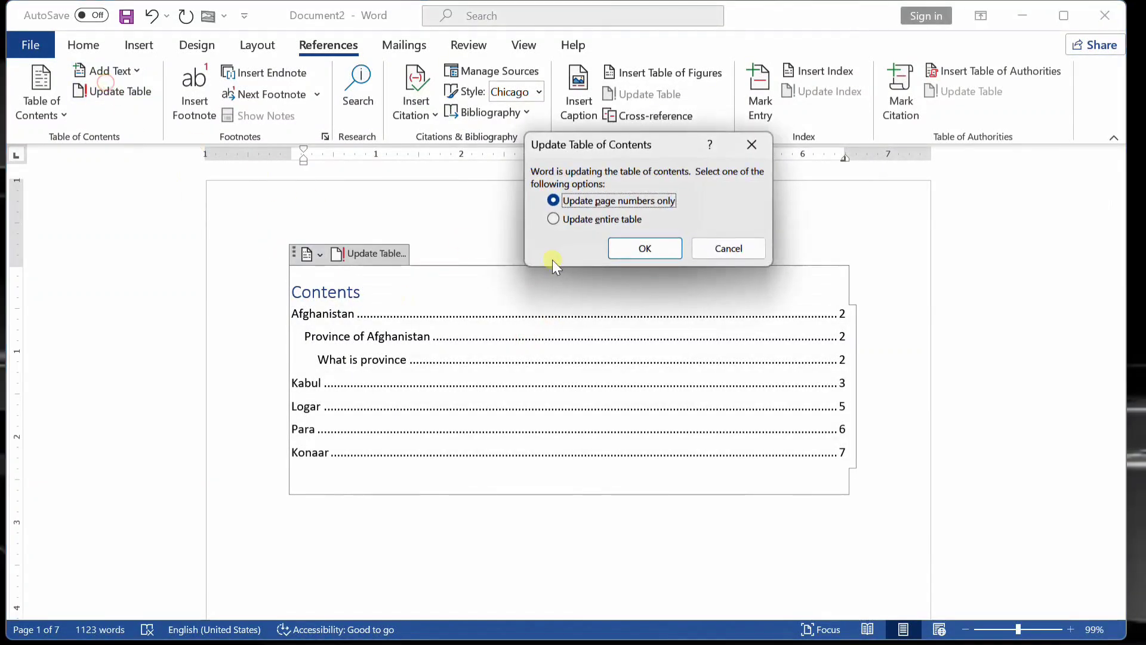
{"action": "left_click", "coordinate": [604, 219]}
{"action": "left_click", "coordinate": [646, 247]}
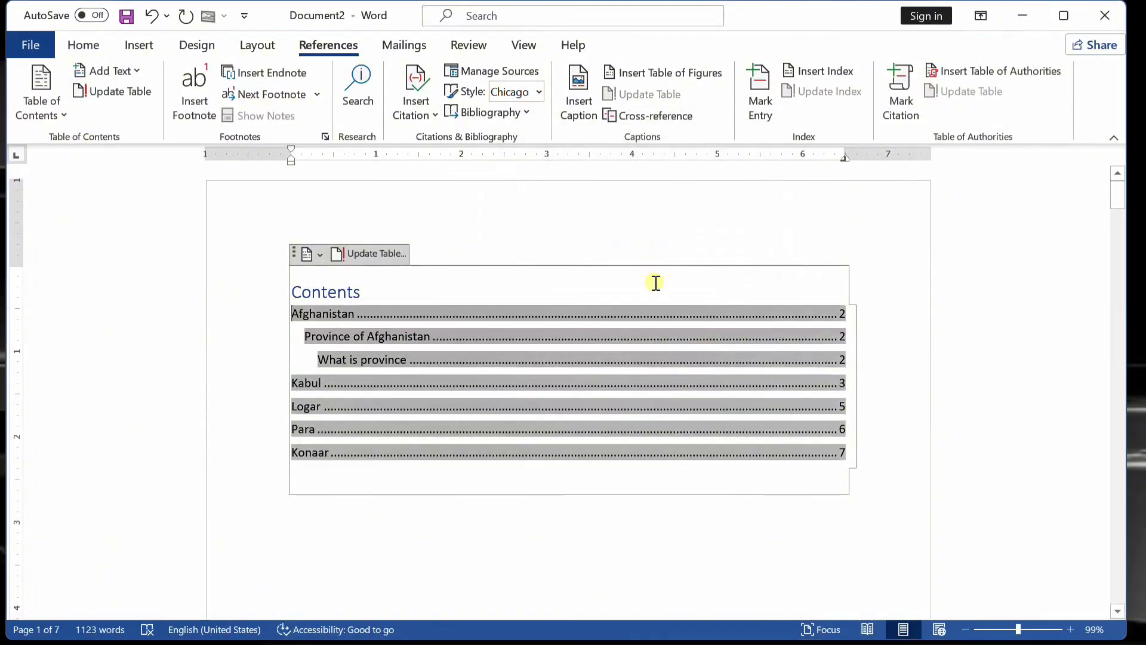
{"action": "left_click", "coordinate": [374, 251]}
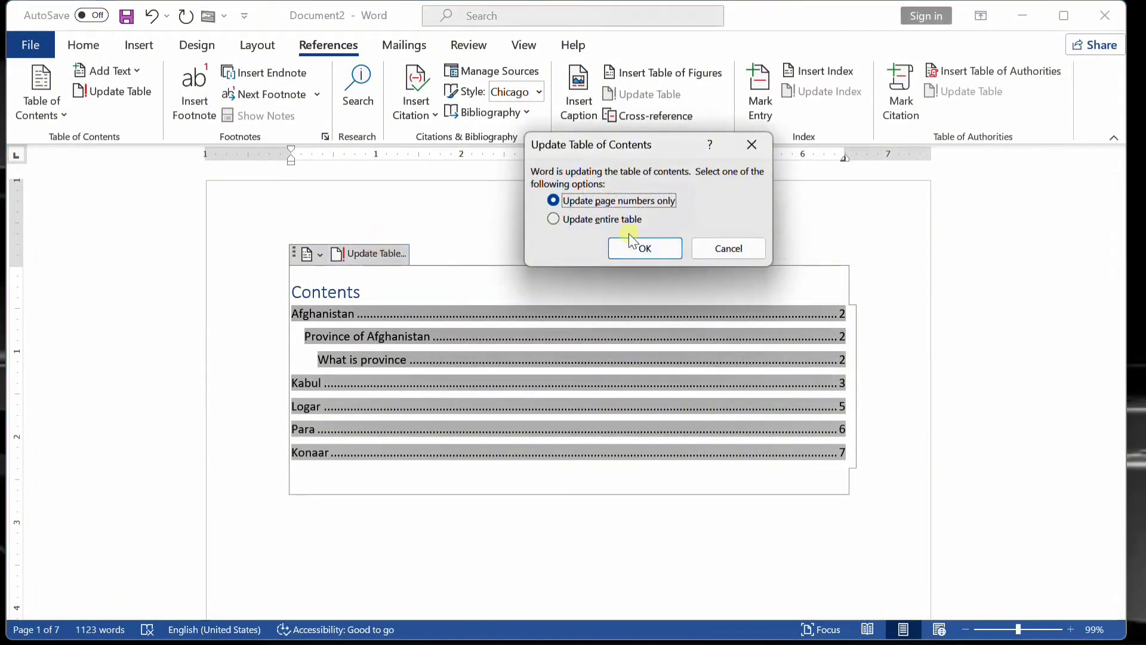
{"action": "left_click", "coordinate": [624, 221]}
{"action": "left_click", "coordinate": [641, 246]}
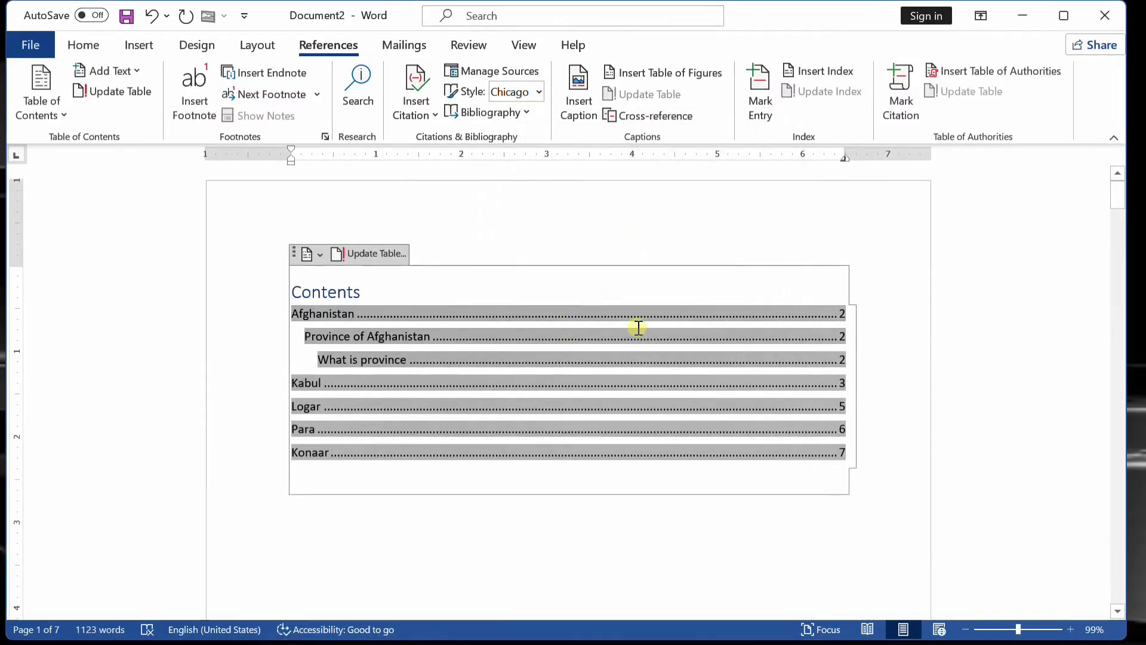
Reapply the Heading 4 style to the "Kabul province" line on the Afghanistan page.
{"action": "left_click_drag", "start_coordinate": [1121, 200], "coordinate": [1122, 280]}
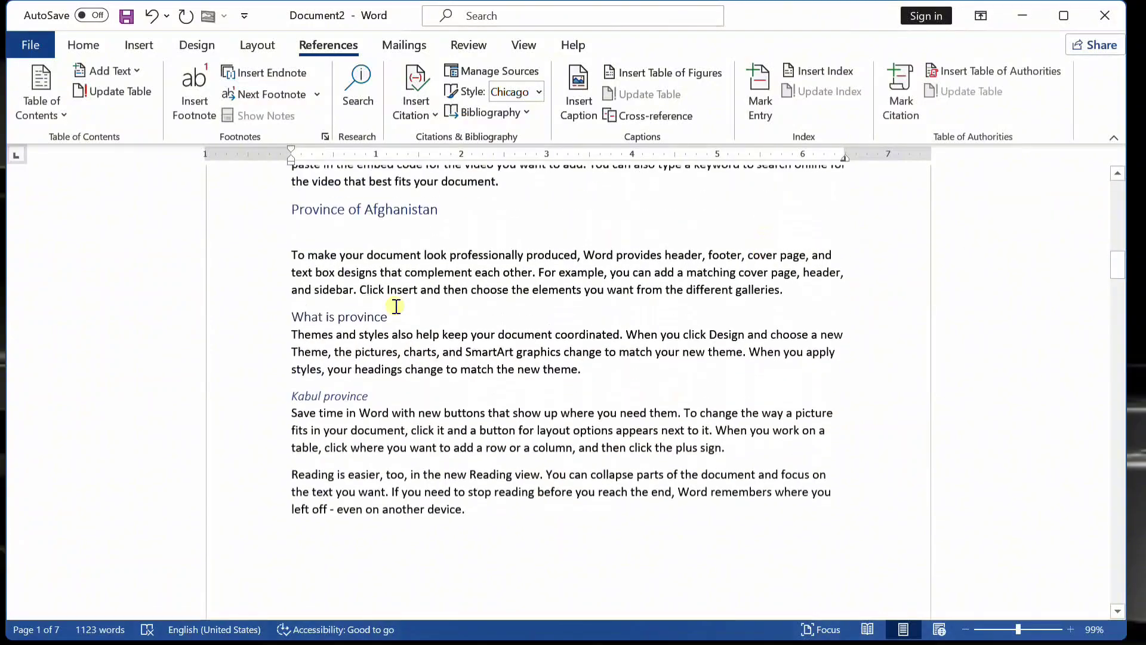
{"action": "mouse_move", "coordinate": [289, 397]}
{"action": "left_click_drag", "start_coordinate": [292, 399], "coordinate": [376, 398]}
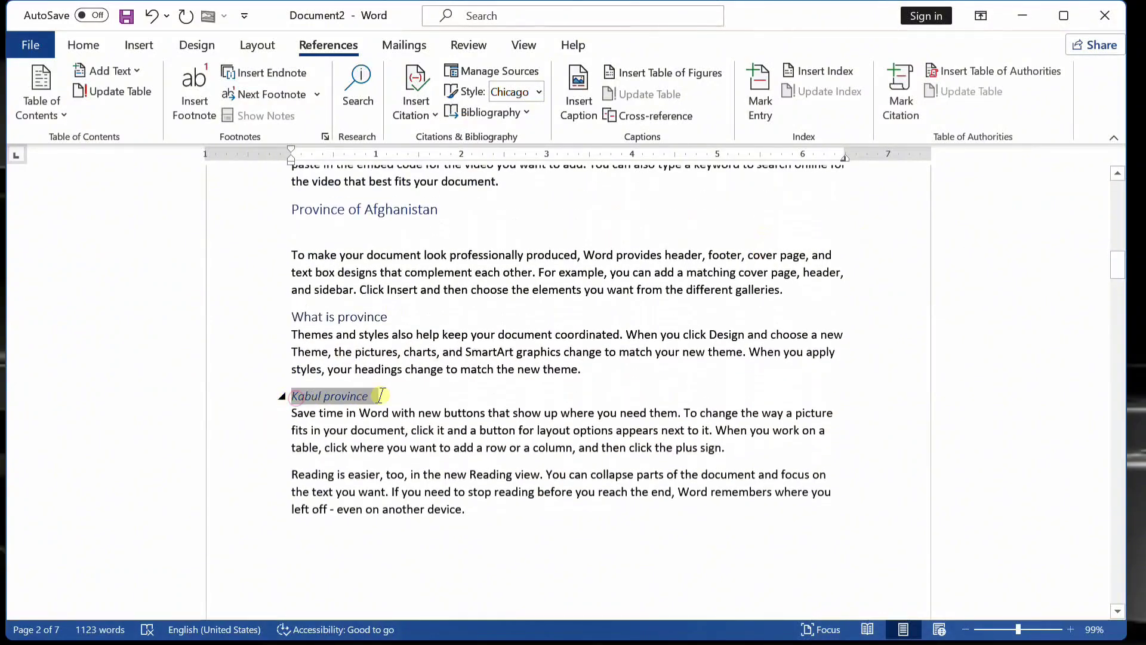
{"action": "left_click", "coordinate": [91, 52]}
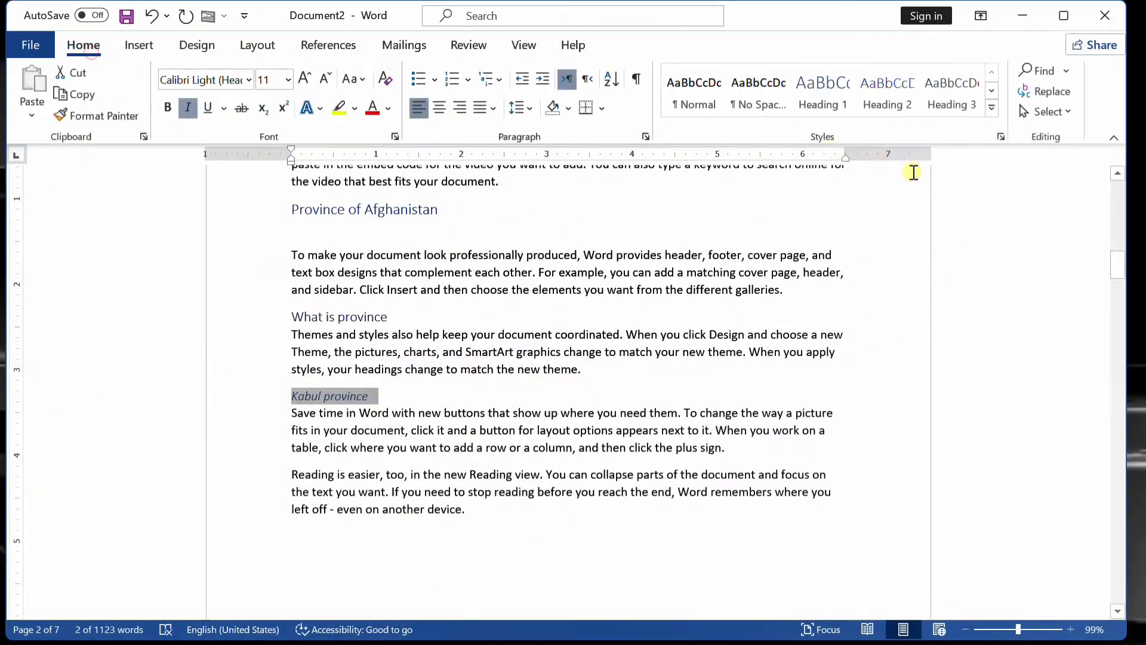
{"action": "left_click", "coordinate": [992, 111]}
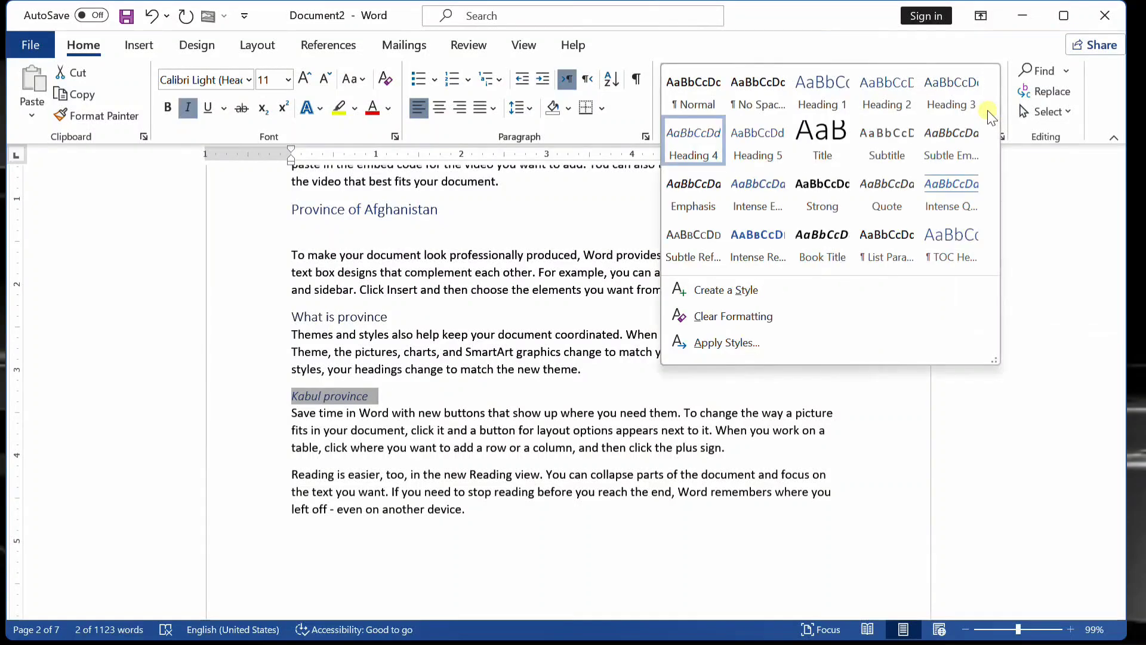
{"action": "left_click", "coordinate": [689, 156]}
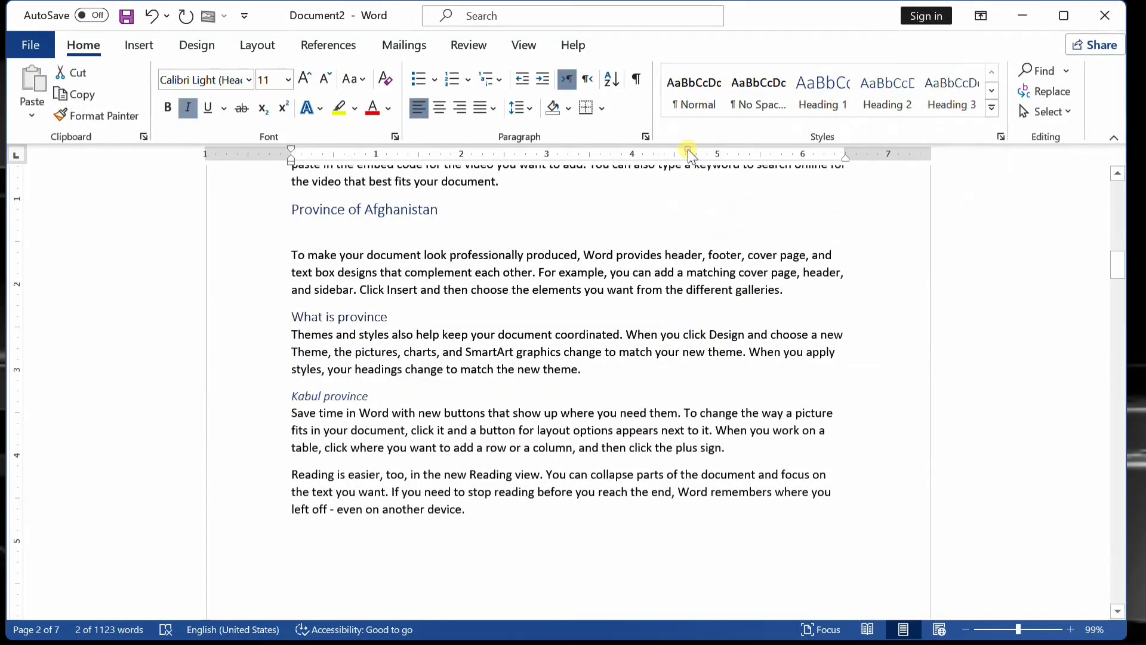
Try once more to update the entire table of contents with the "Kabul province" heading and check its entries.
{"action": "left_click", "coordinate": [154, 53]}
{"action": "left_click", "coordinate": [338, 44]}
{"action": "left_click", "coordinate": [120, 88]}
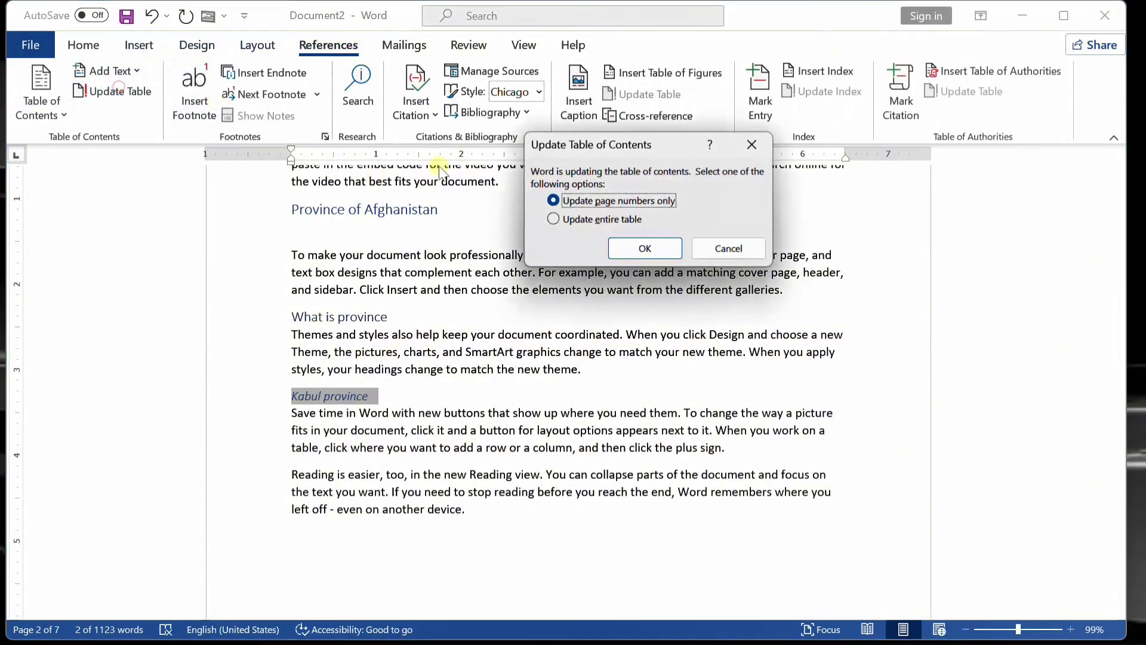
{"action": "left_click", "coordinate": [605, 221]}
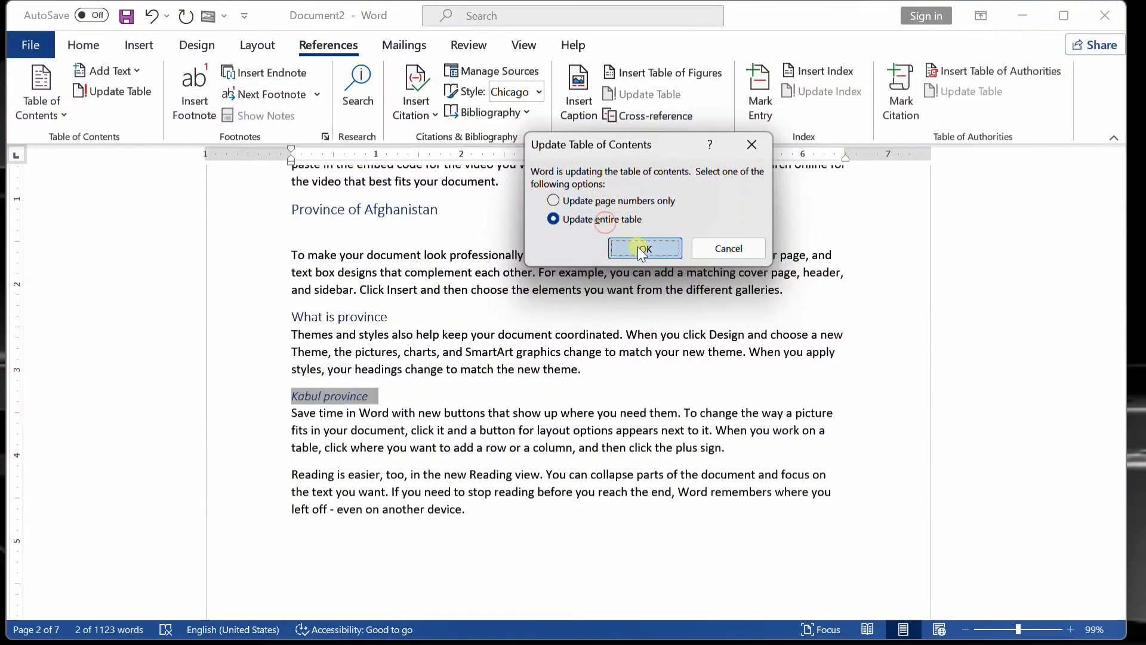
{"action": "left_click", "coordinate": [637, 246]}
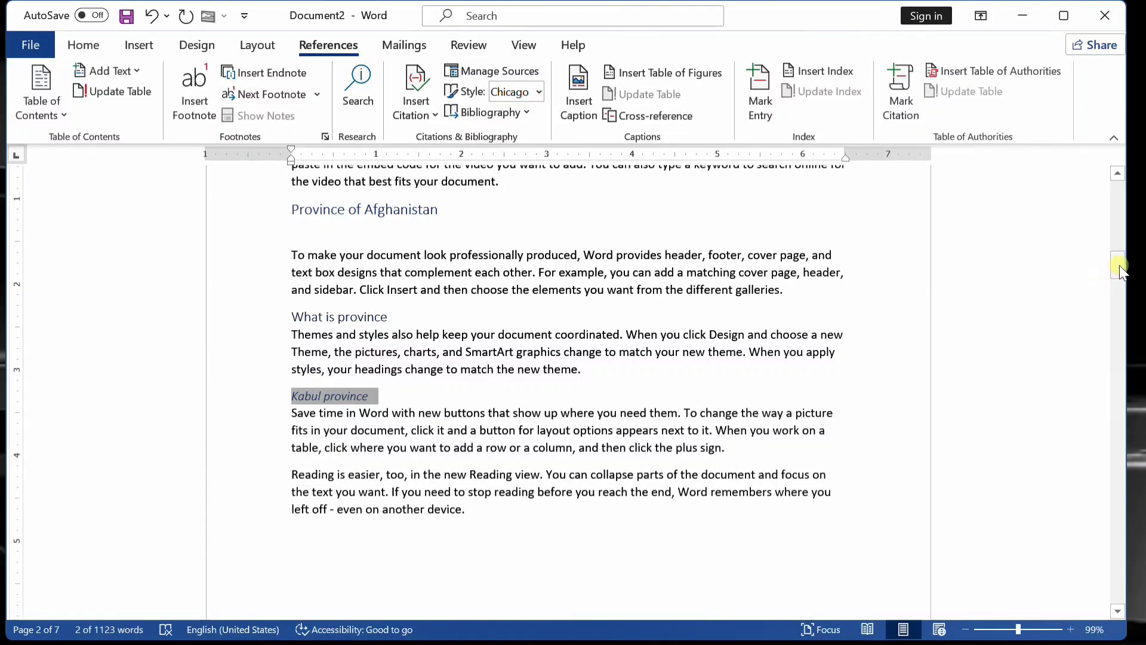
{"action": "left_click_drag", "start_coordinate": [1118, 265], "coordinate": [1117, 190]}
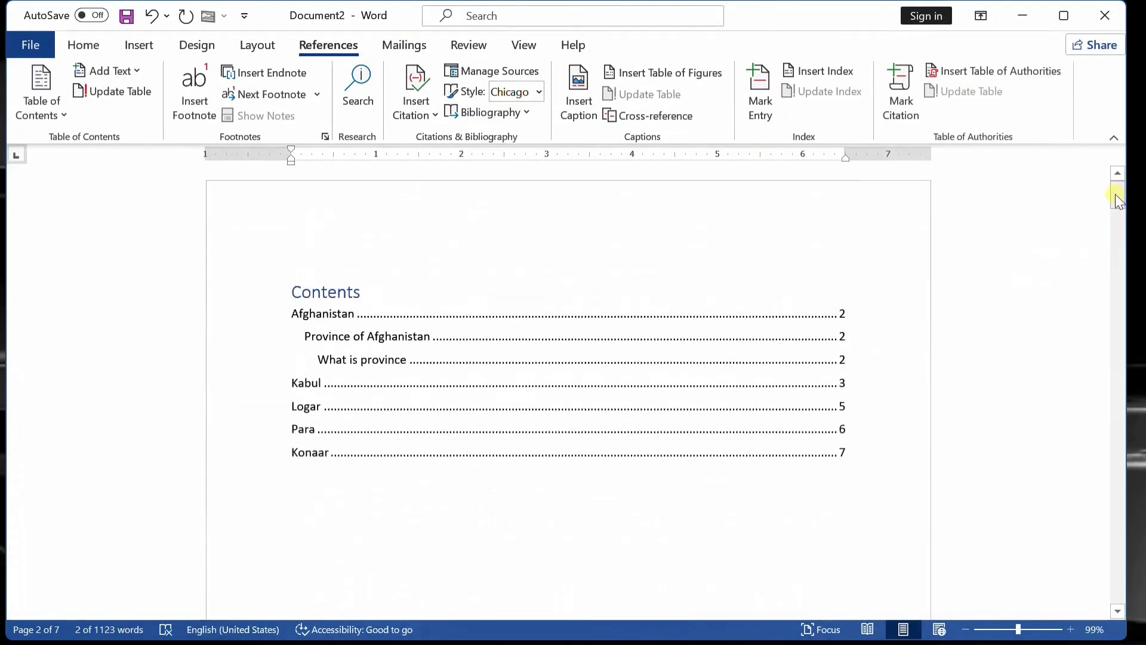
{"action": "left_click", "coordinate": [544, 405]}
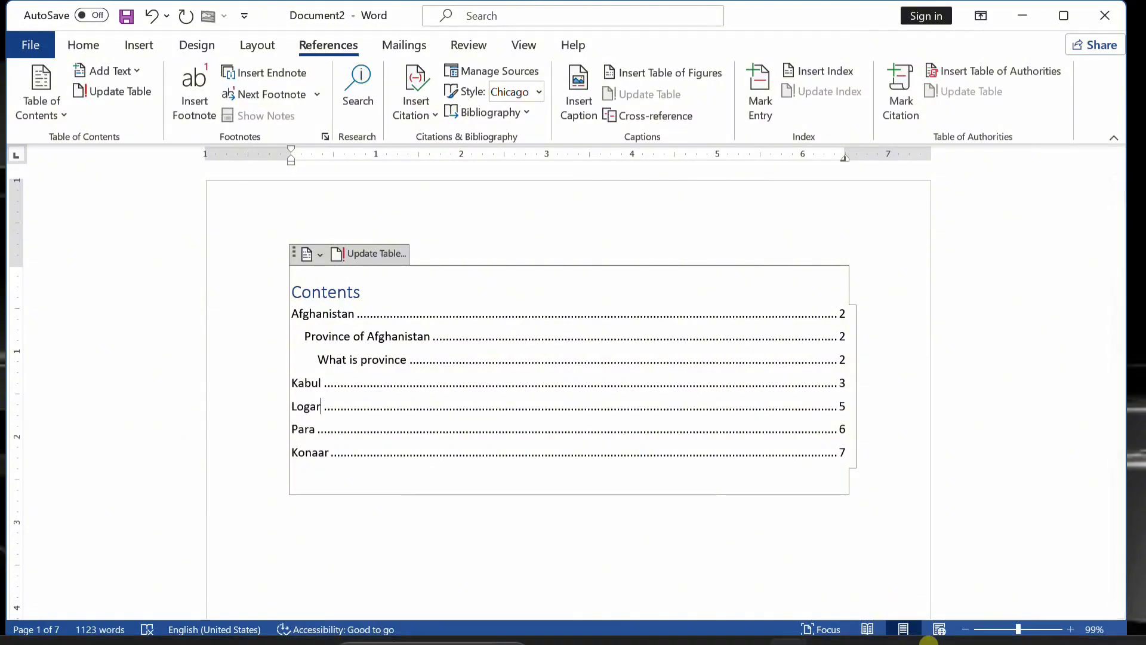
{"action": "mouse_move", "coordinate": [936, 623]}
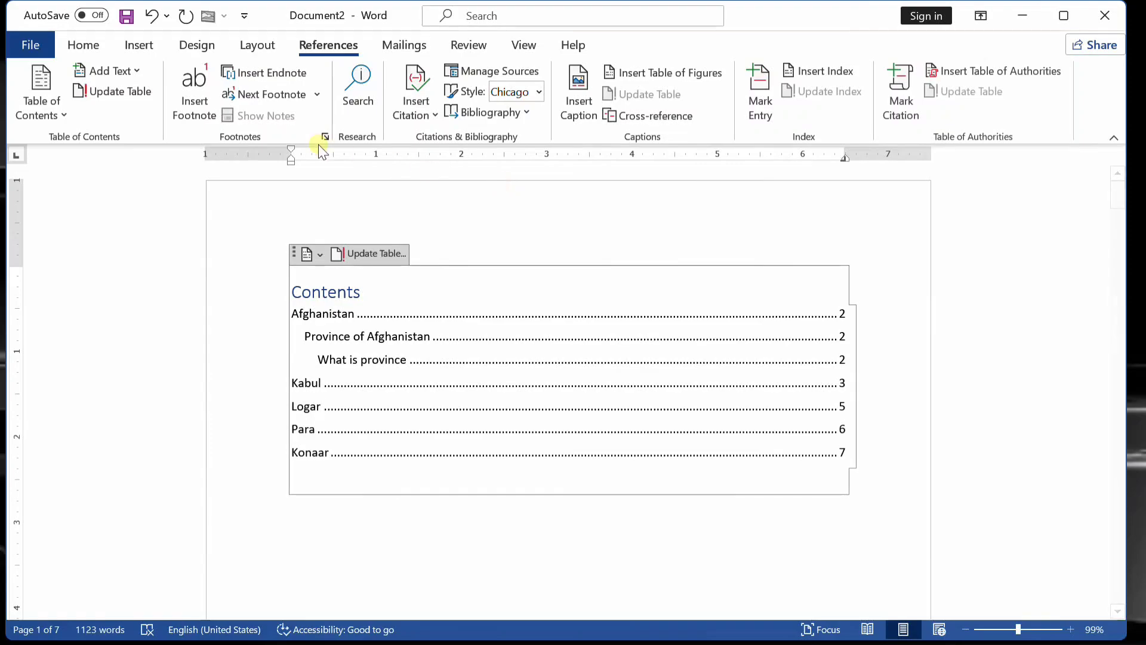
{"action": "left_click", "coordinate": [105, 70]}
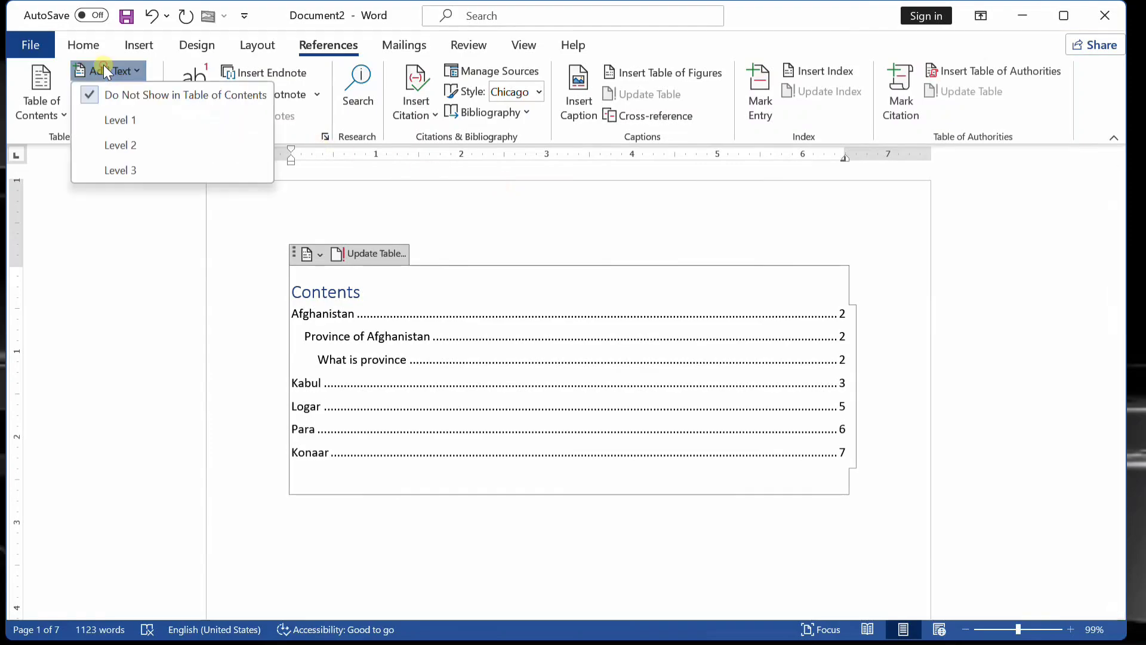
{"action": "left_click", "coordinate": [93, 52]}
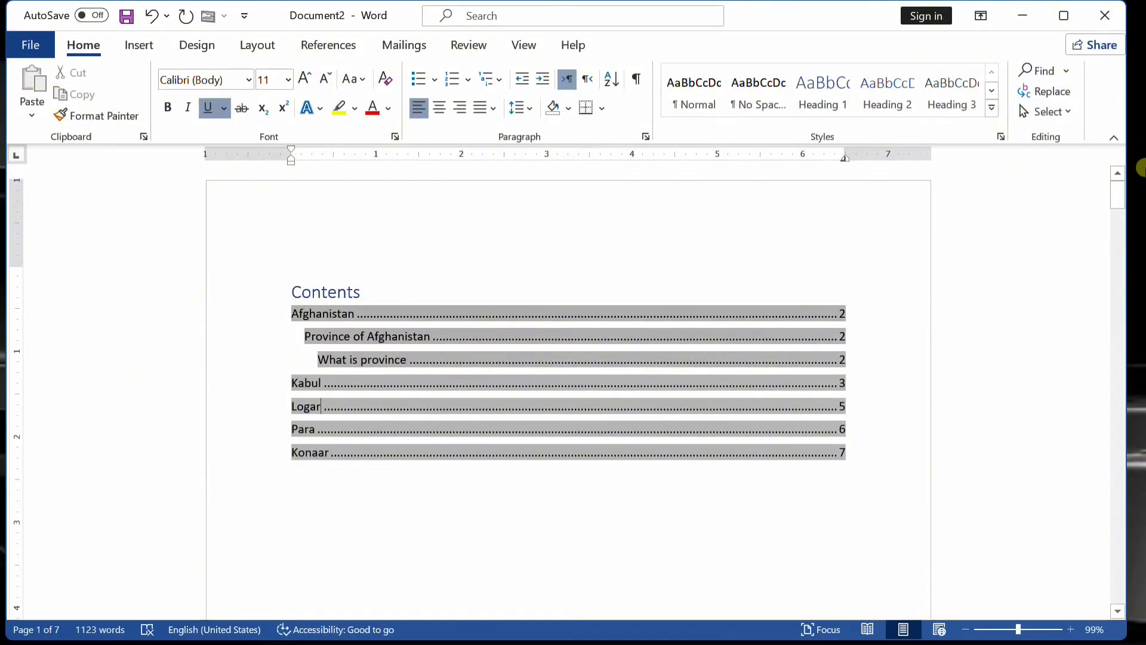
Add the line "Chahar asiyab" after the first paragraph under the "Kabul" heading.
{"action": "left_click_drag", "start_coordinate": [1119, 203], "coordinate": [1118, 309]}
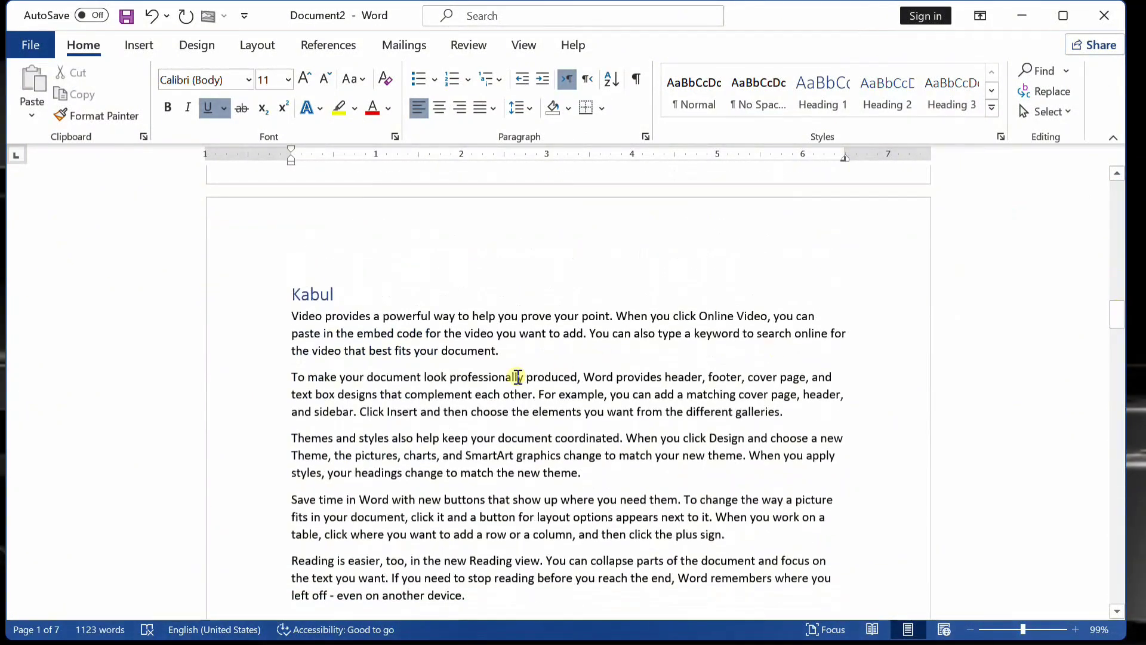
{"action": "left_click", "coordinate": [529, 354]}
{"action": "key", "text": "Return"}
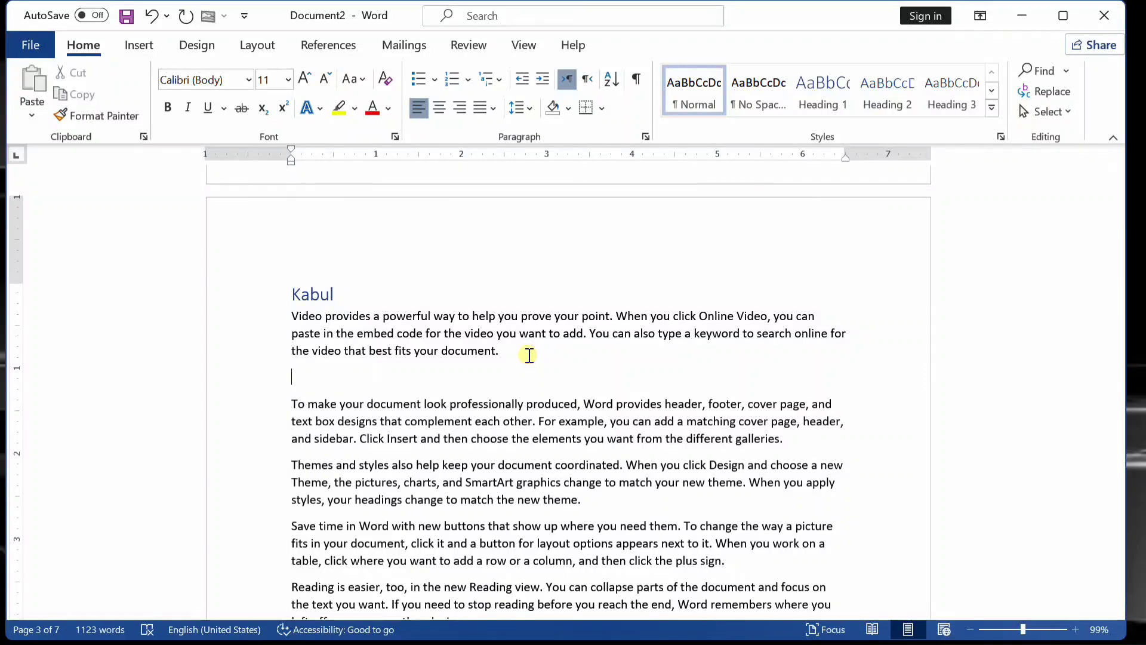
{"action": "type", "text": "chahar asiyab"}
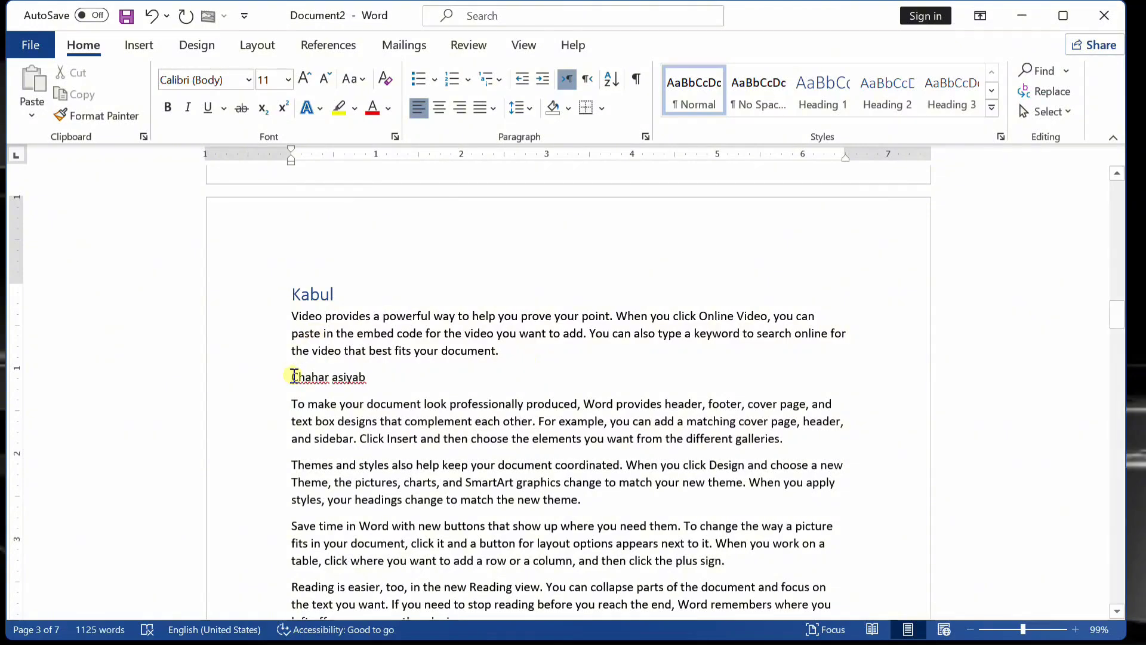
Assign the "Chahar asiyab" line to Level 2 of the table of contents.
{"action": "left_click_drag", "start_coordinate": [287, 379], "coordinate": [385, 382]}
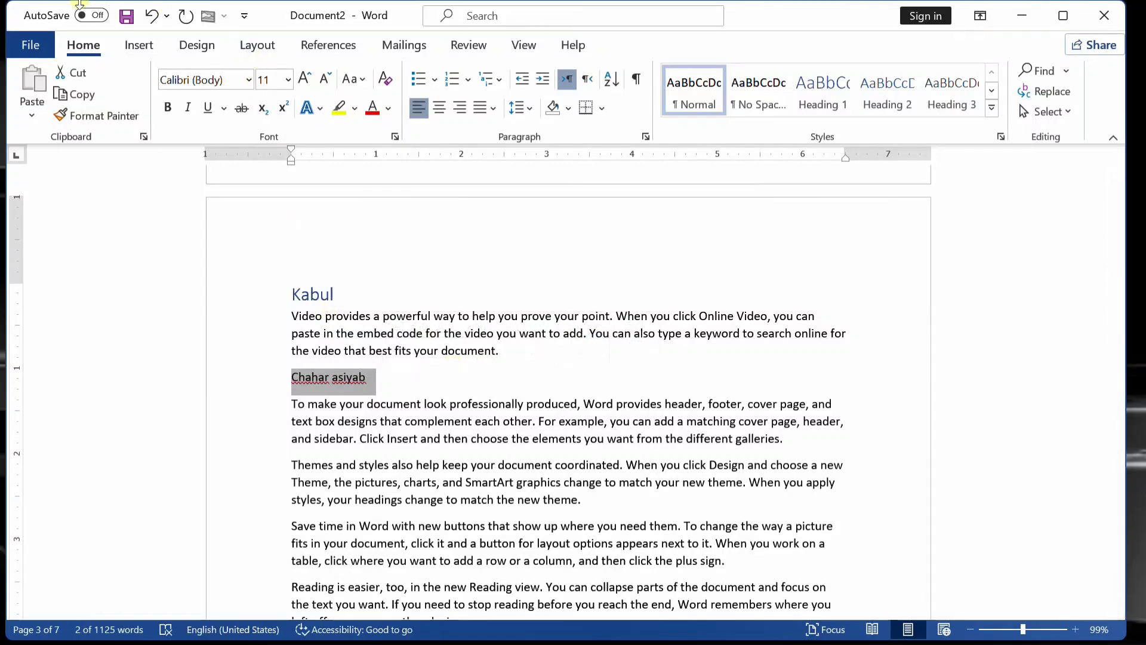
{"action": "left_click", "coordinate": [326, 45]}
{"action": "left_click", "coordinate": [129, 67]}
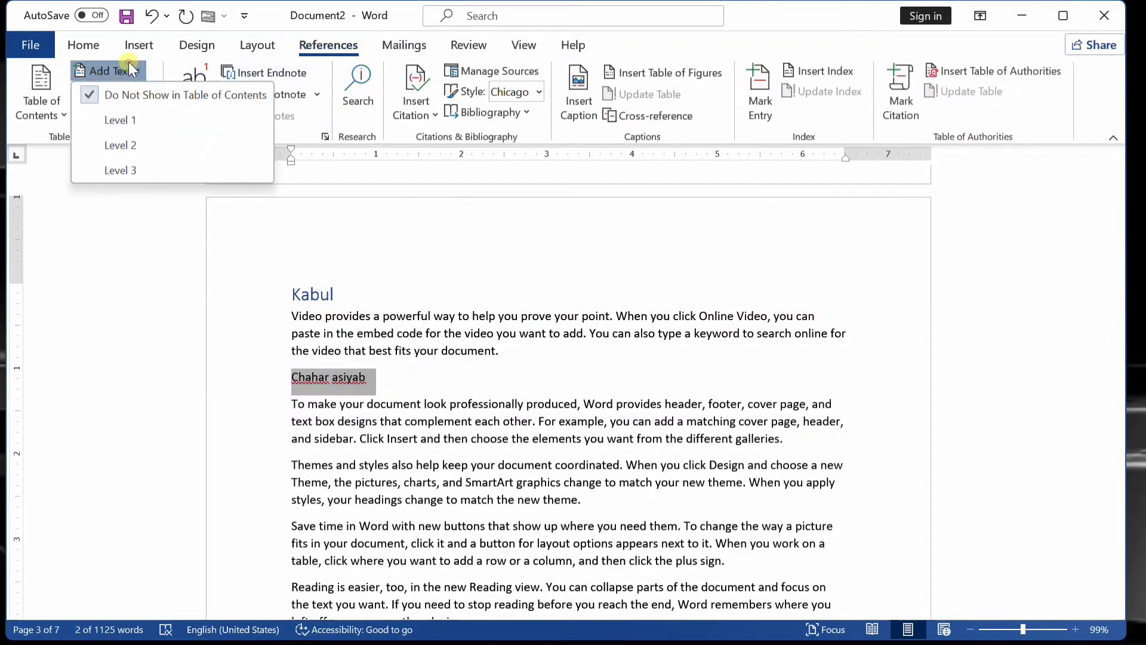
{"action": "left_click", "coordinate": [190, 145]}
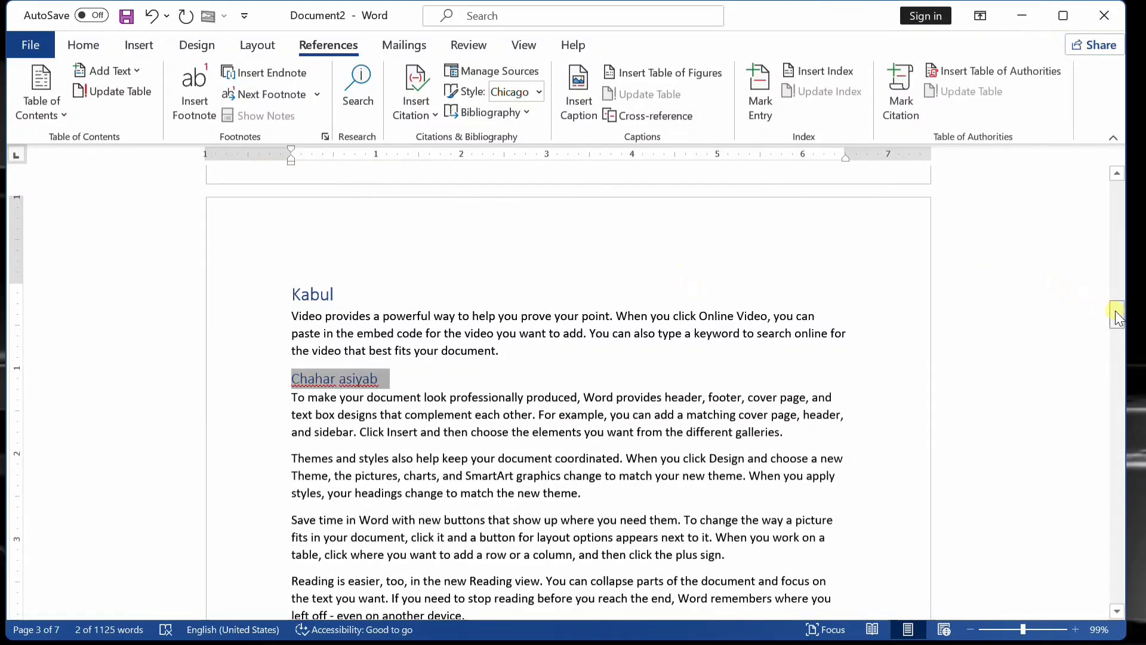
Update the entire table of contents to include the "Chahar asiyab" subheading.
{"action": "left_click_drag", "start_coordinate": [1115, 311], "coordinate": [1116, 198]}
{"action": "left_click", "coordinate": [637, 254]}
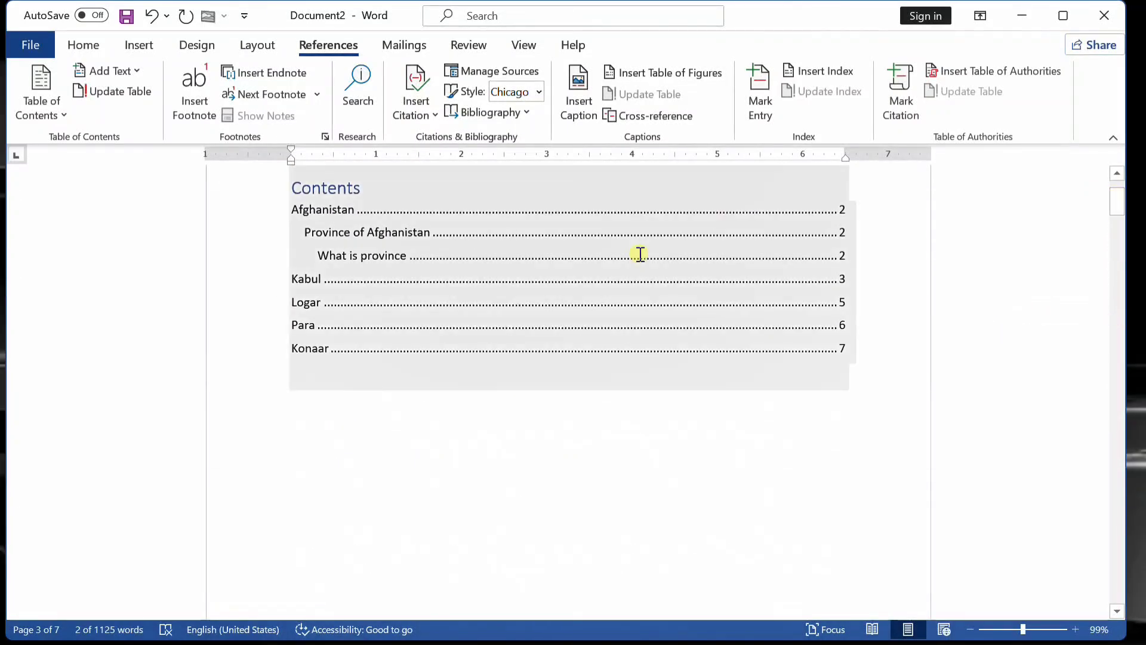
{"action": "left_click", "coordinate": [121, 95]}
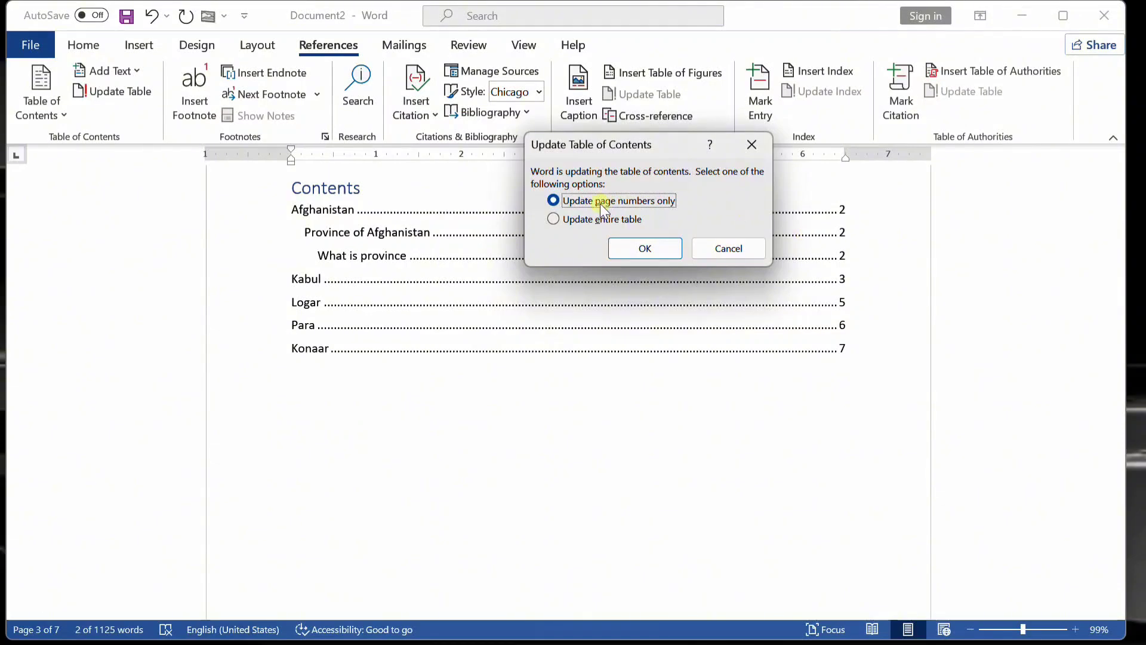
{"action": "left_click", "coordinate": [602, 220]}
{"action": "left_click", "coordinate": [647, 248]}
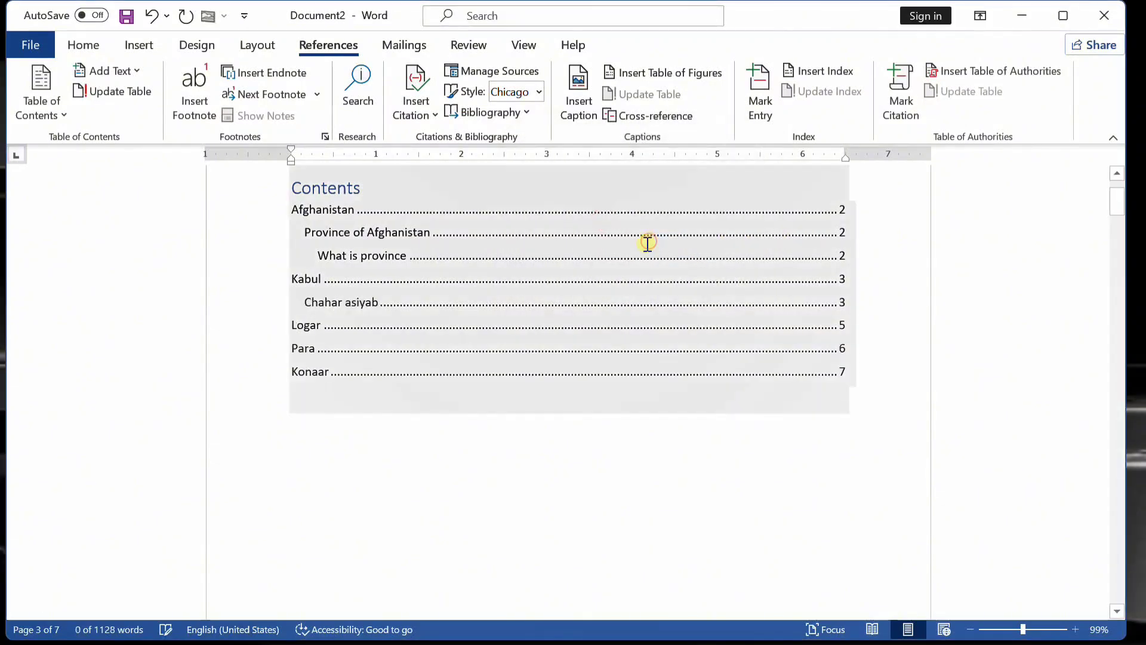